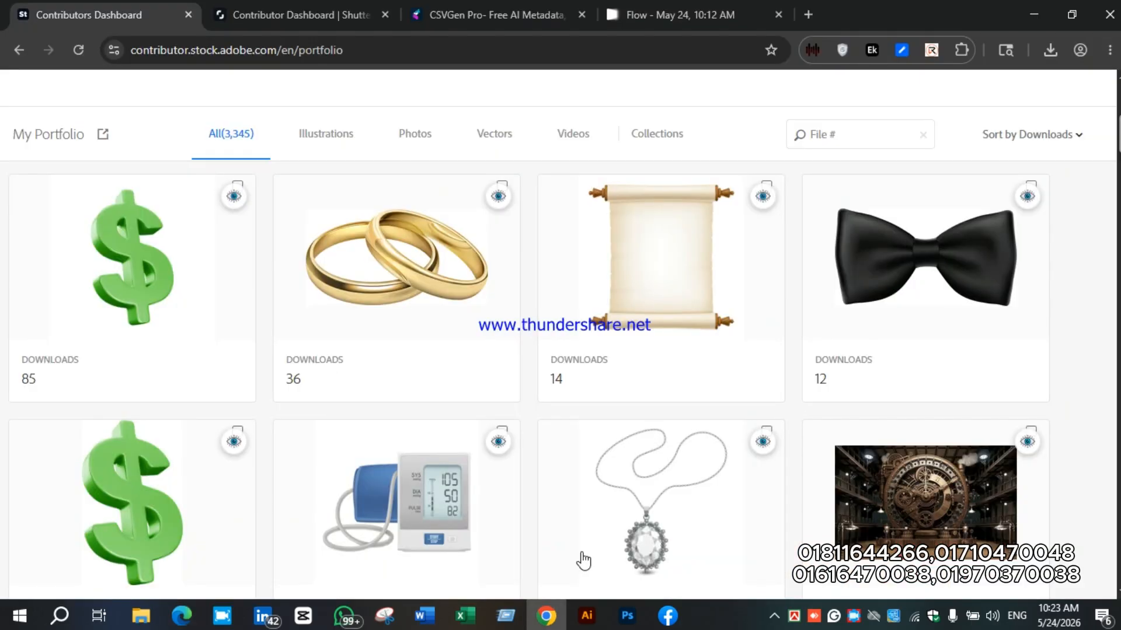
# Step: Review the Adobe Stock contributor dashboard's 12-week trend and the portfolio files sorted by downloads
pyautogui.scroll(5, 458, 341)
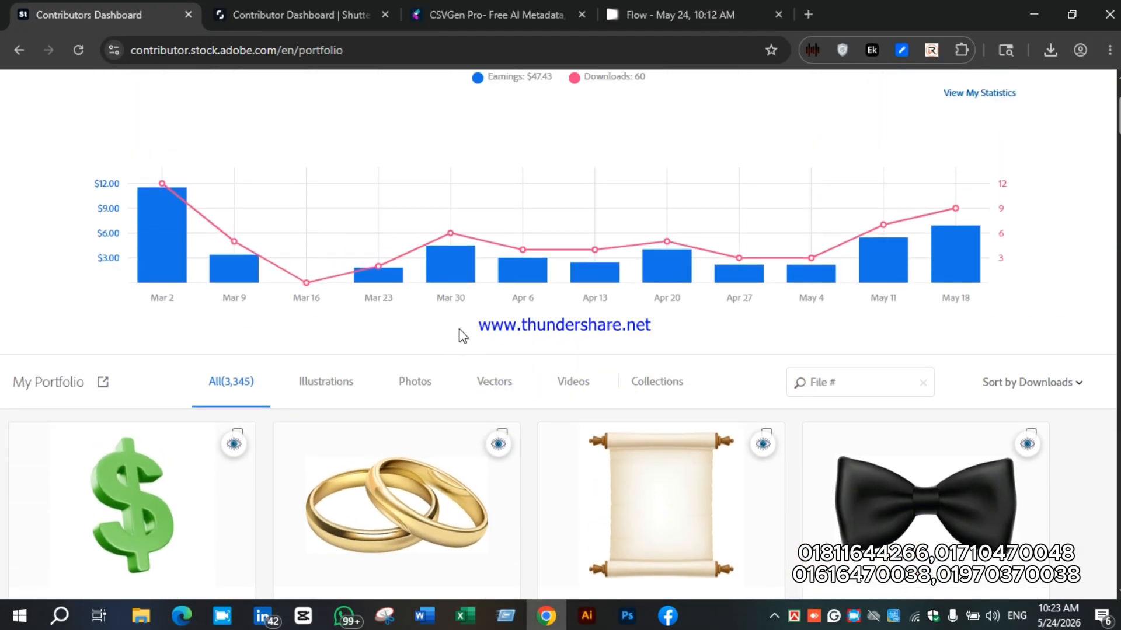
pyautogui.scroll(-5, 462, 334)
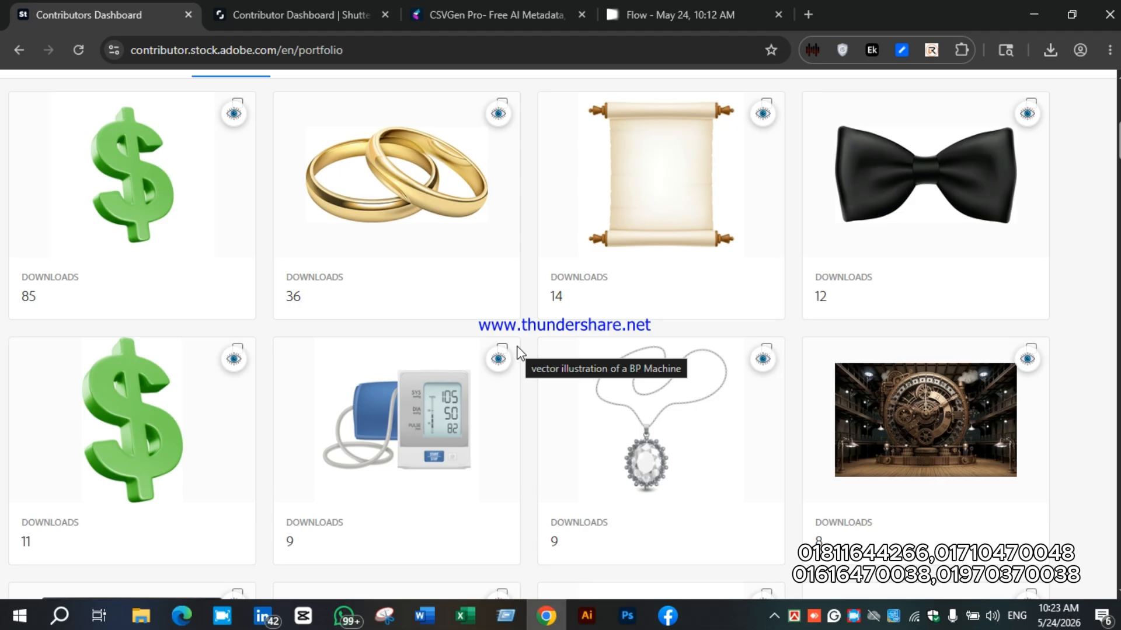
pyautogui.scroll(5, 461, 355)
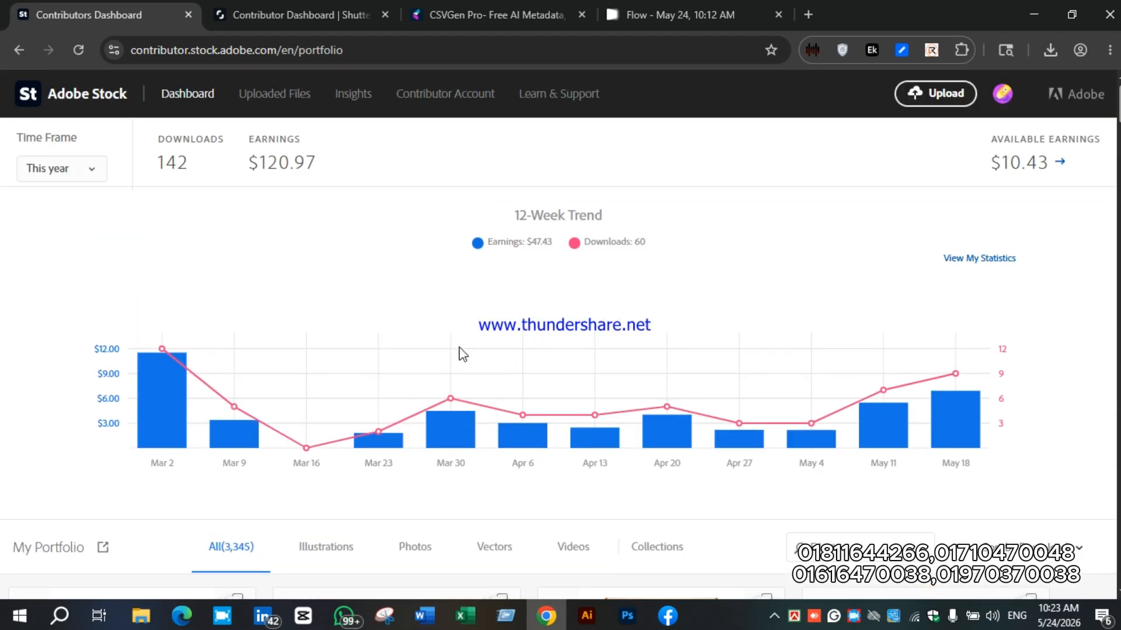
pyautogui.scroll(-15, 461, 353)
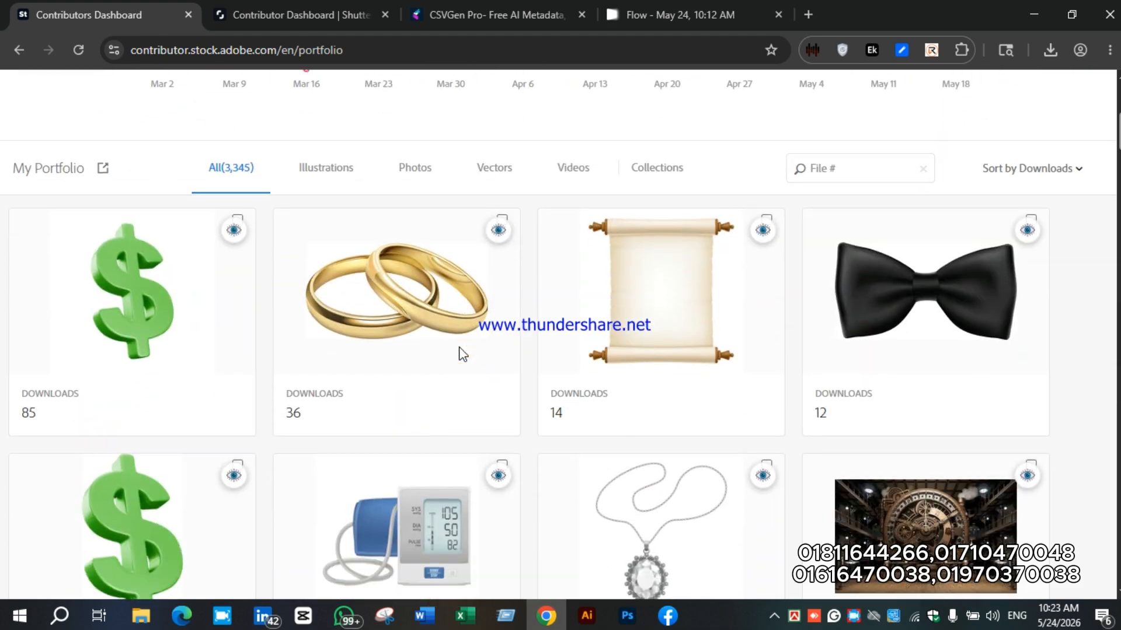
pyautogui.scroll(5, 195, 306)
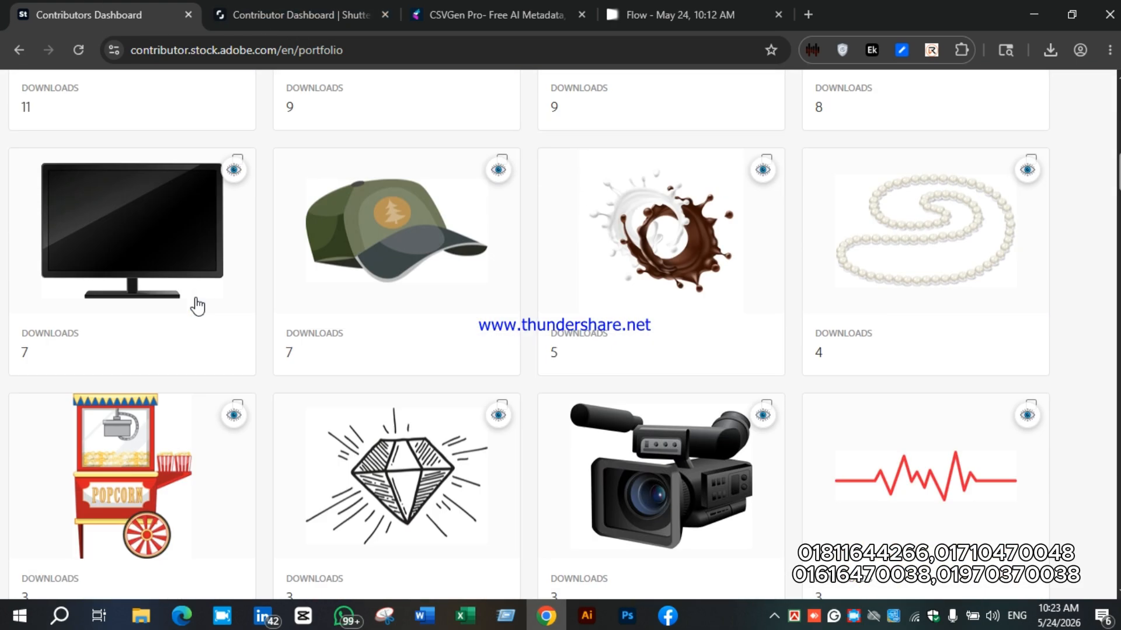
# Step: Open the details of the most-downloaded green dollar sign file and read its title, category and keywords
pyautogui.click(127, 232)
pyautogui.scroll(-3, 295, 310)
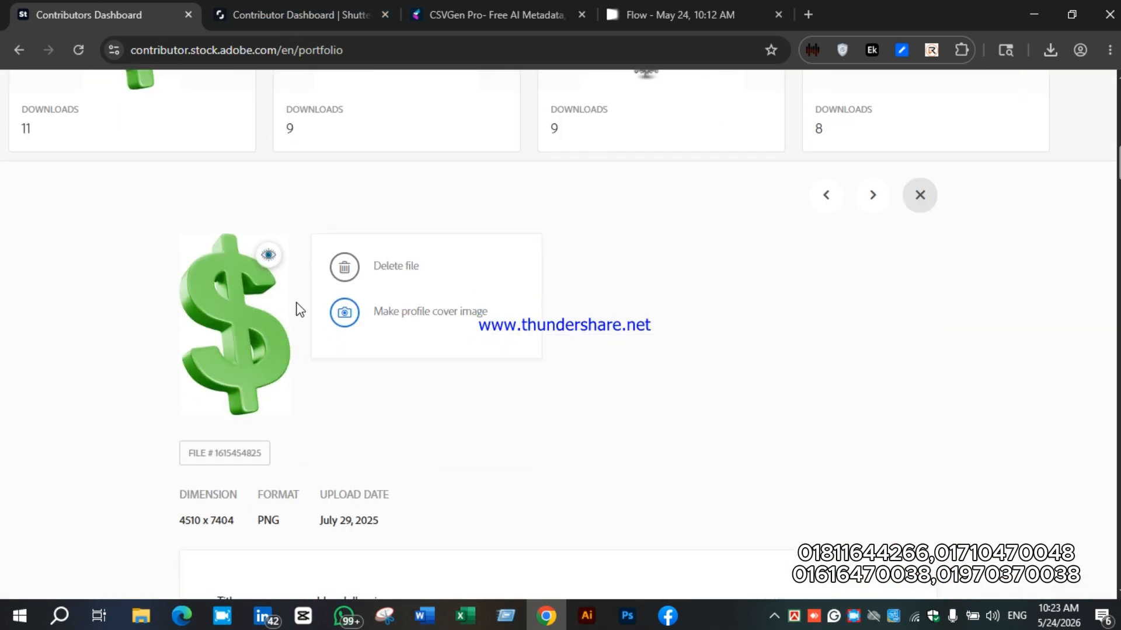
pyautogui.scroll(-5, 310, 402)
pyautogui.scroll(-3, 303, 332)
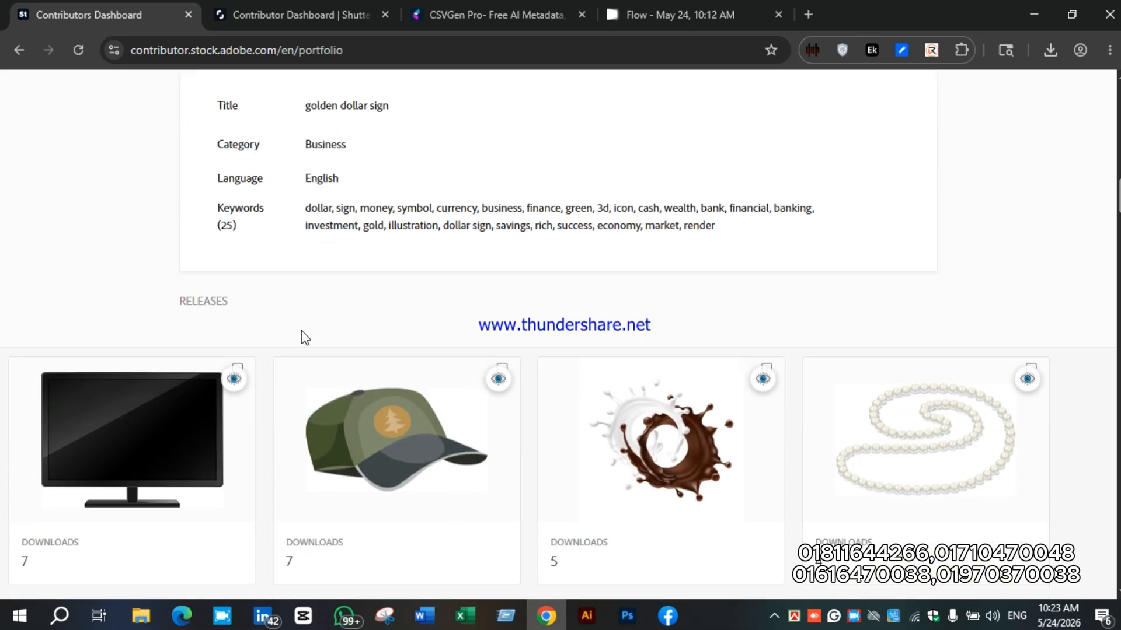
pyautogui.scroll(1, 312, 213)
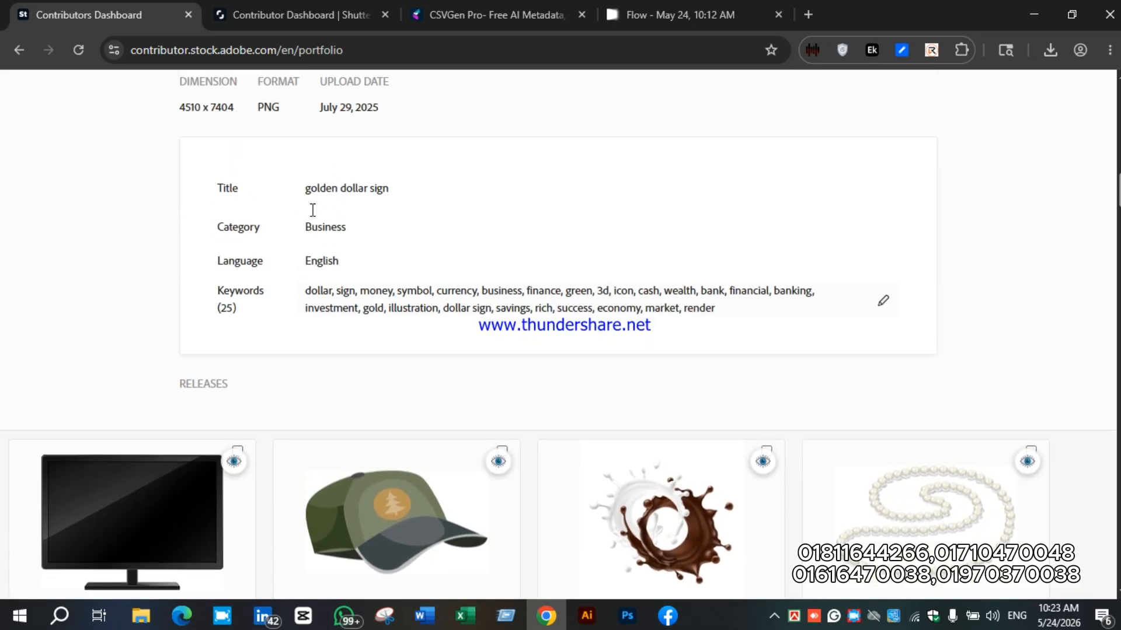
pyautogui.scroll(15, 313, 197)
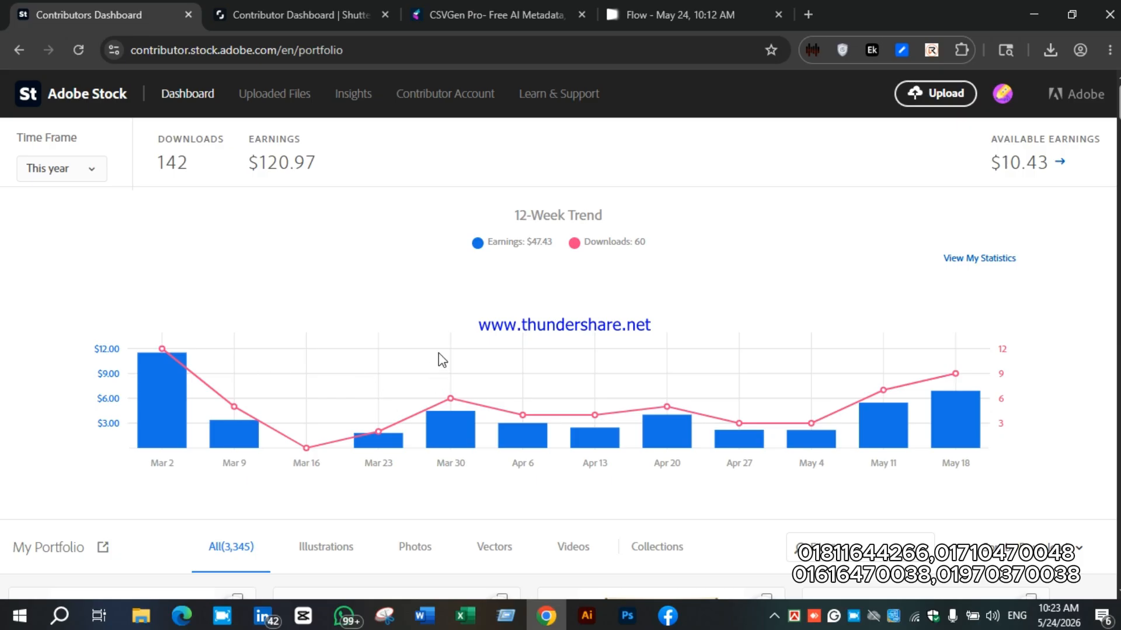
# Step: Check the portfolio status and earnings on the Shutterstock contributor dashboard, then return to the Adobe Stock earnings overview
pyautogui.click(287, 7)
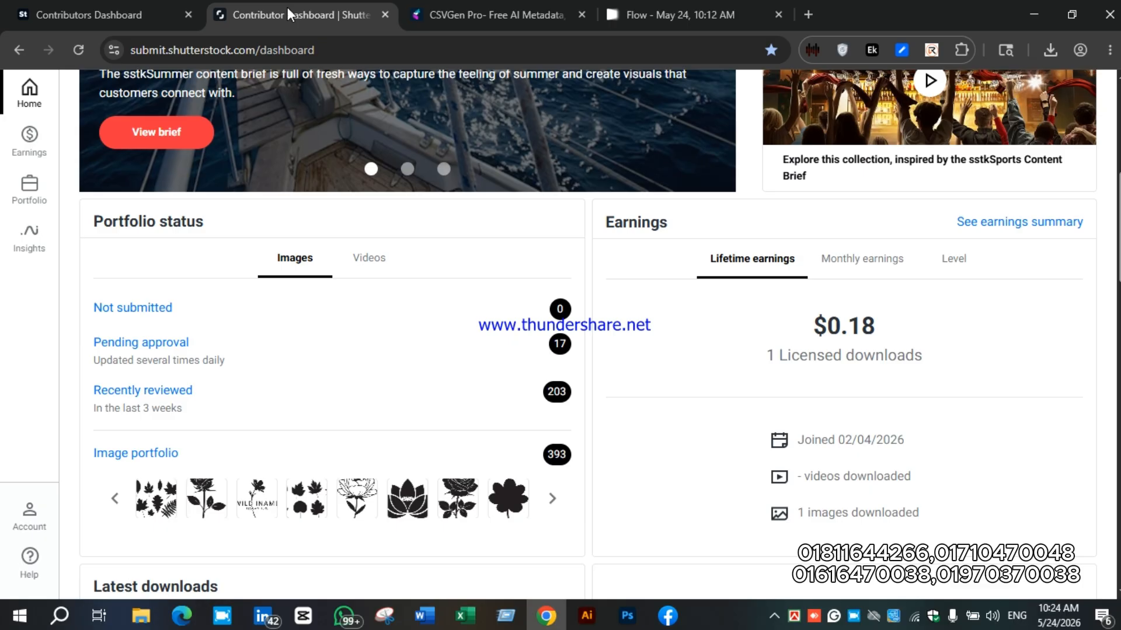
pyautogui.click(169, 7)
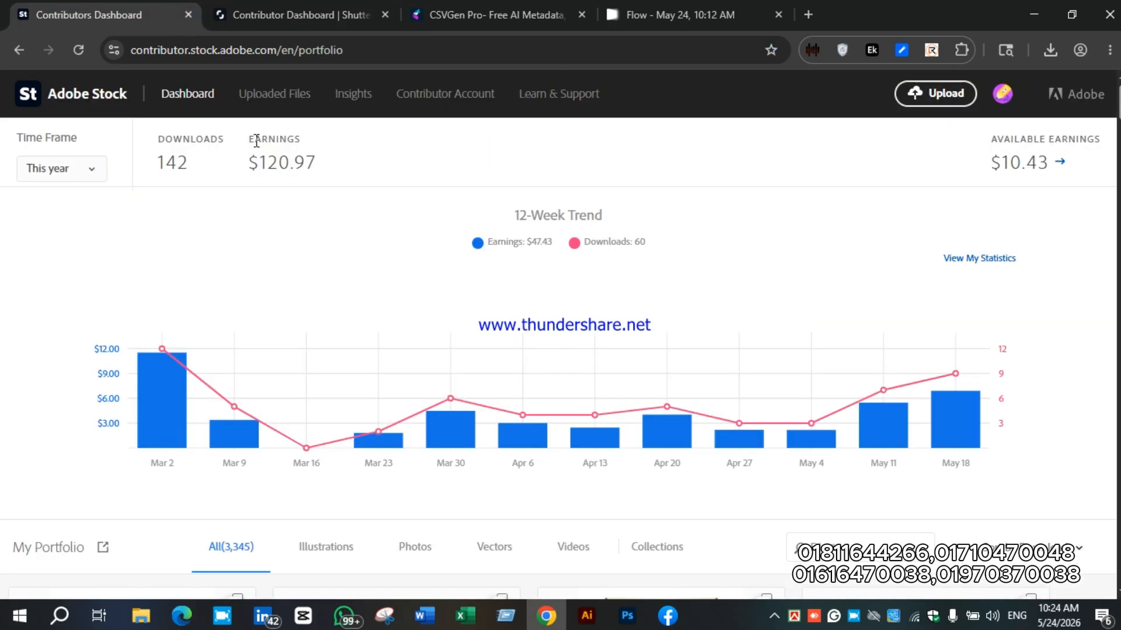
pyautogui.scroll(-3, 454, 223)
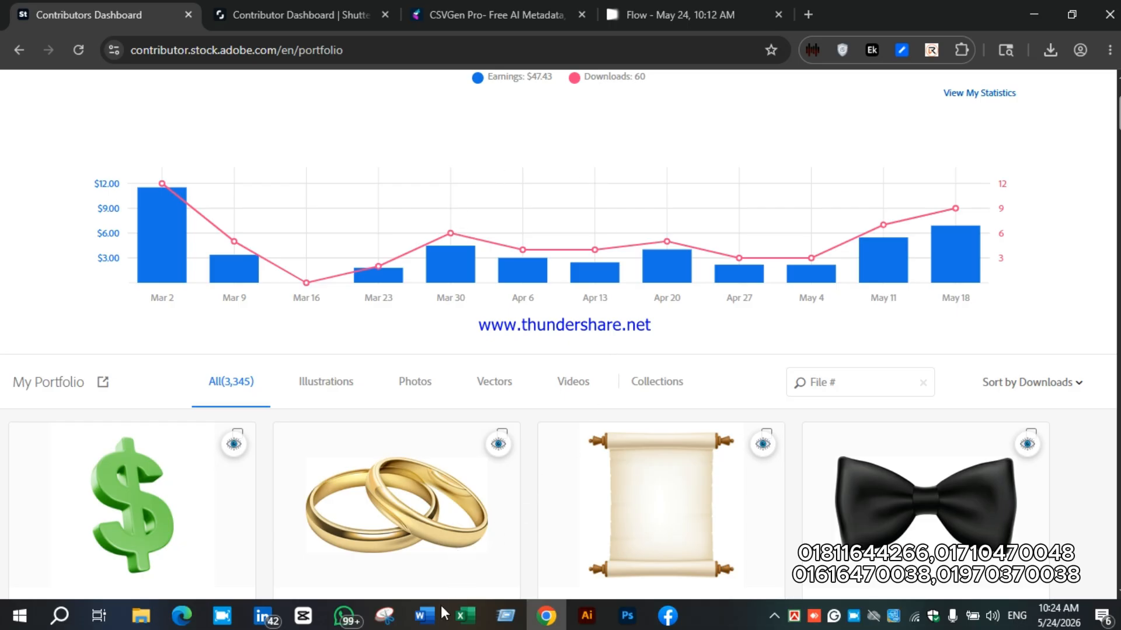
# Step: Switch to the Word document and read through the six icon-bundle prompts, highlighting the text of Prompt 1 and Prompt 2
pyautogui.click(425, 616)
pyautogui.scroll(-1, 377, 351)
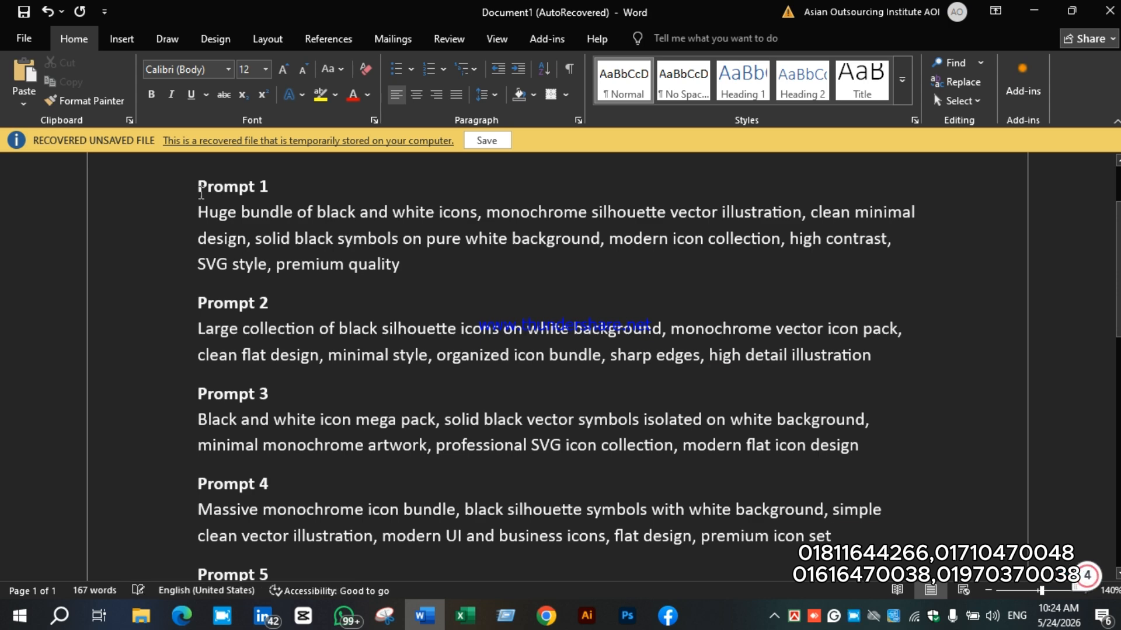
pyautogui.scroll(-4, 240, 244)
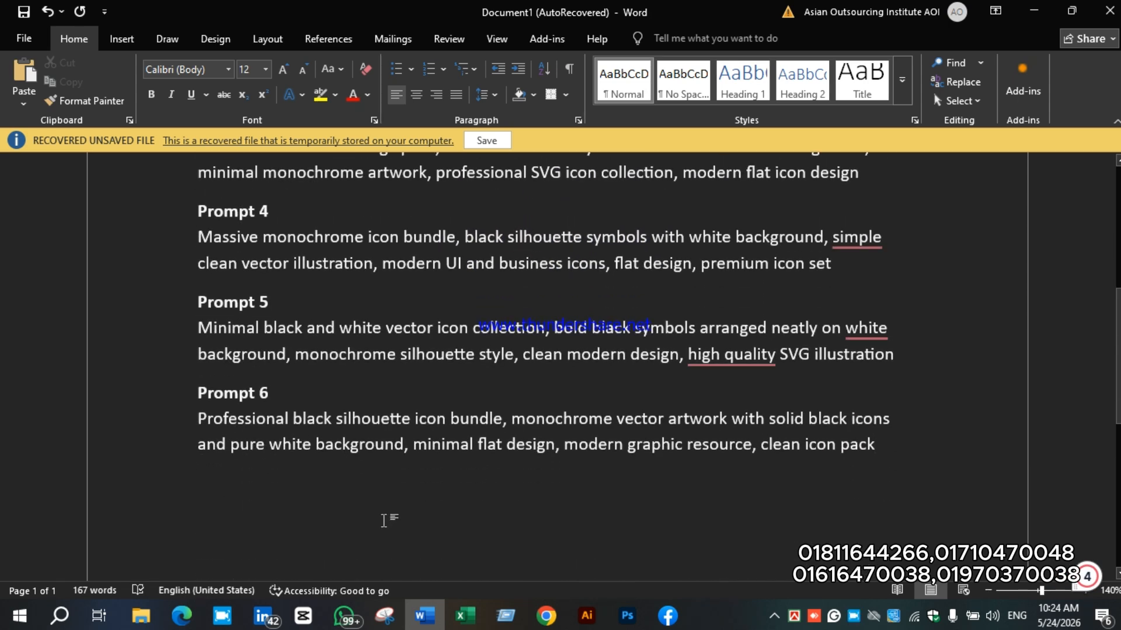
pyautogui.scroll(4, 666, 460)
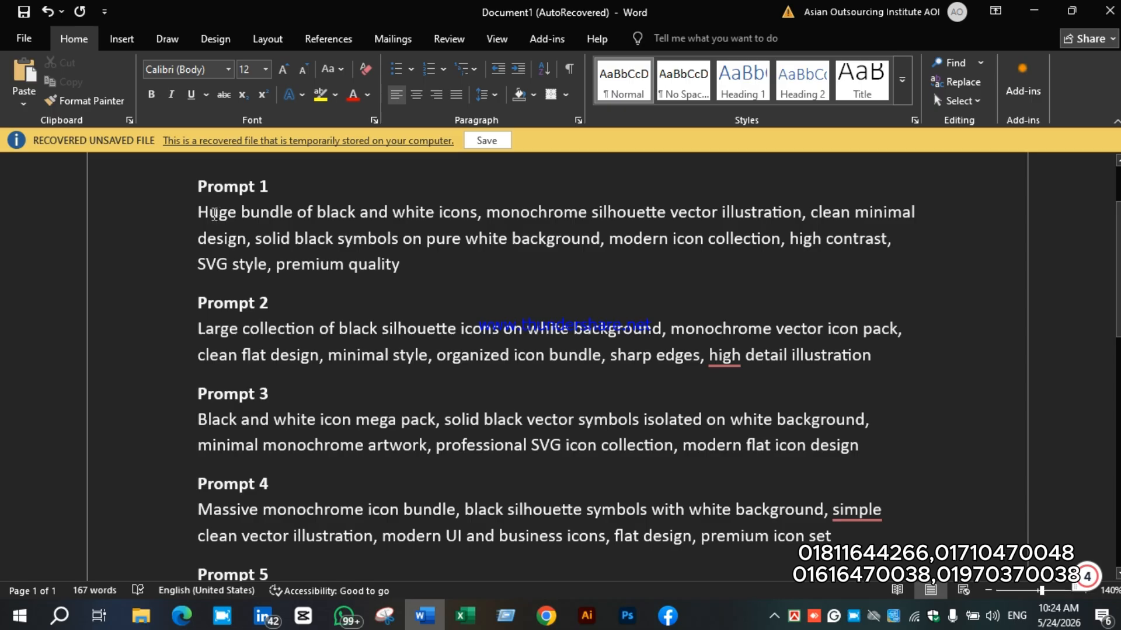
pyautogui.scroll(-1, 211, 323)
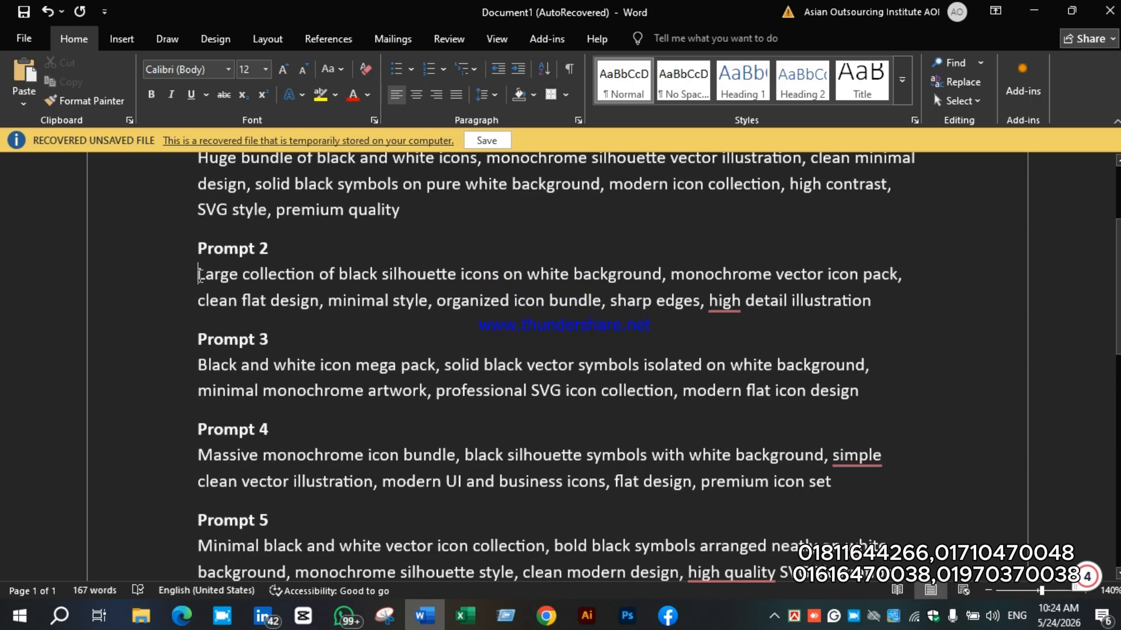
pyautogui.moveTo(199, 275); pyautogui.dragTo(883, 315)
pyautogui.scroll(2, 181, 267)
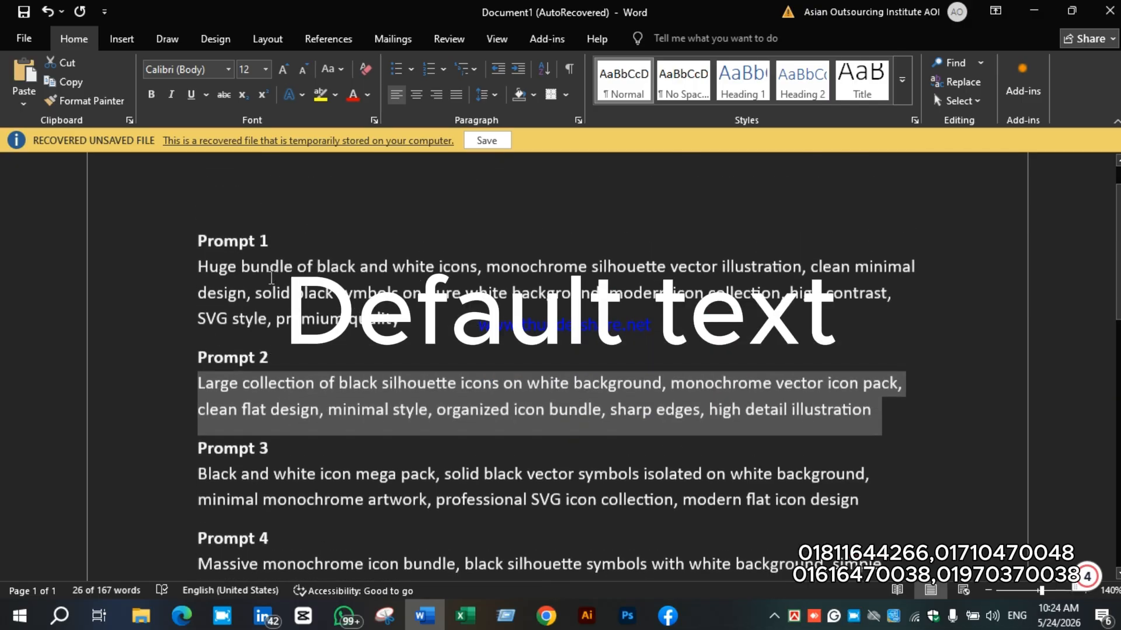
pyautogui.moveTo(199, 266); pyautogui.dragTo(432, 318)
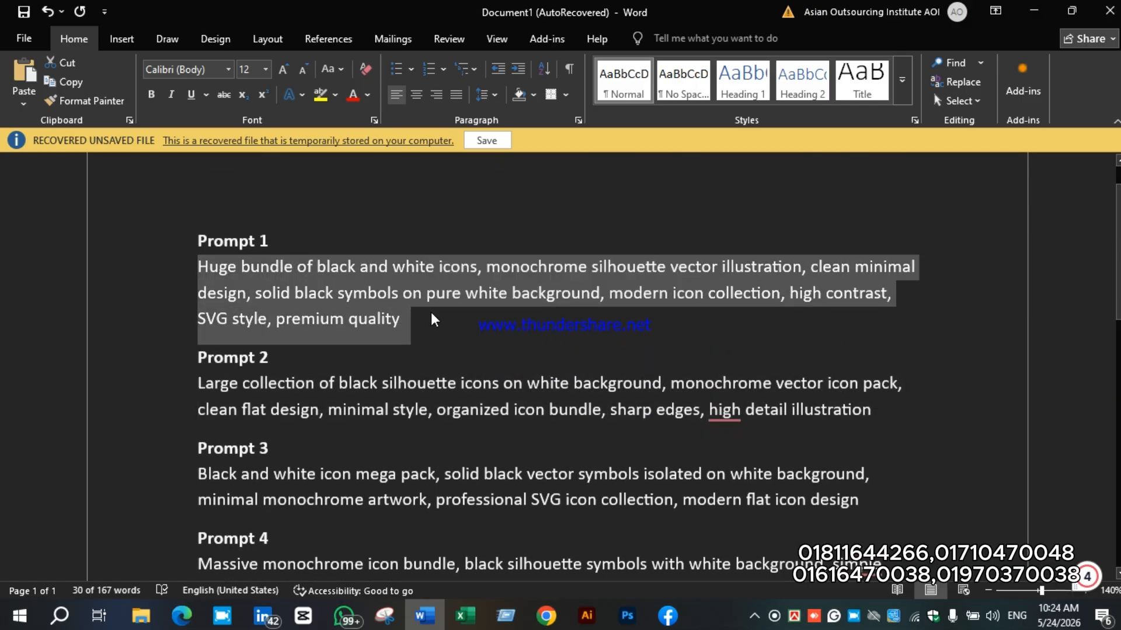
pyautogui.moveTo(198, 385); pyautogui.dragTo(889, 412)
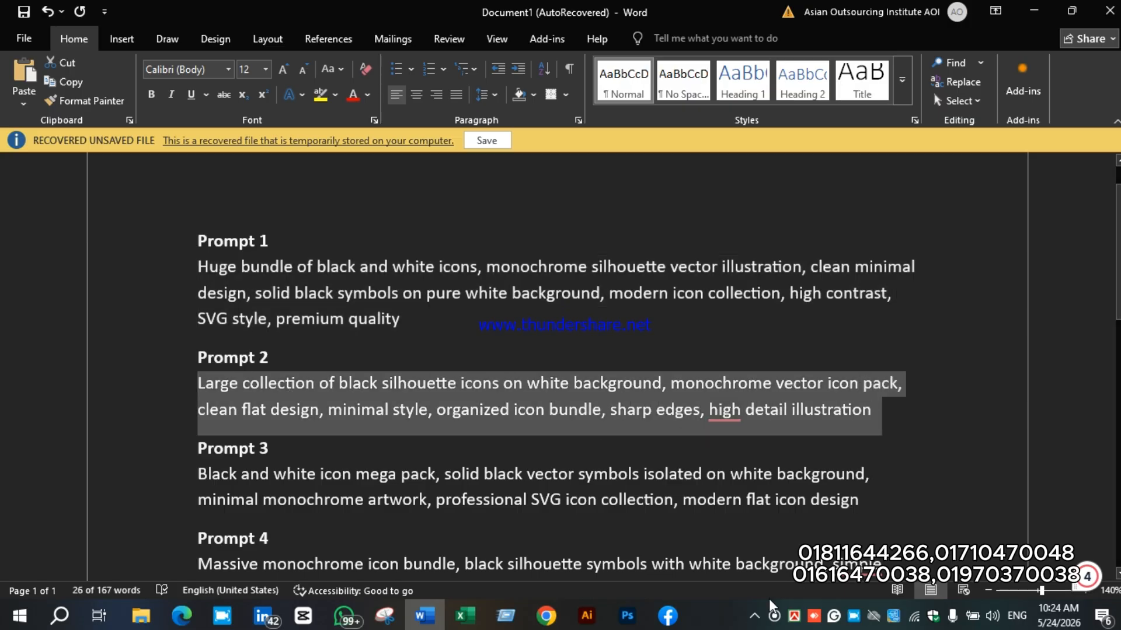
# Step: Switch to Chrome, replace the existing Flow tab with a new tab and search Google for "wisk ai"
pyautogui.click(546, 614)
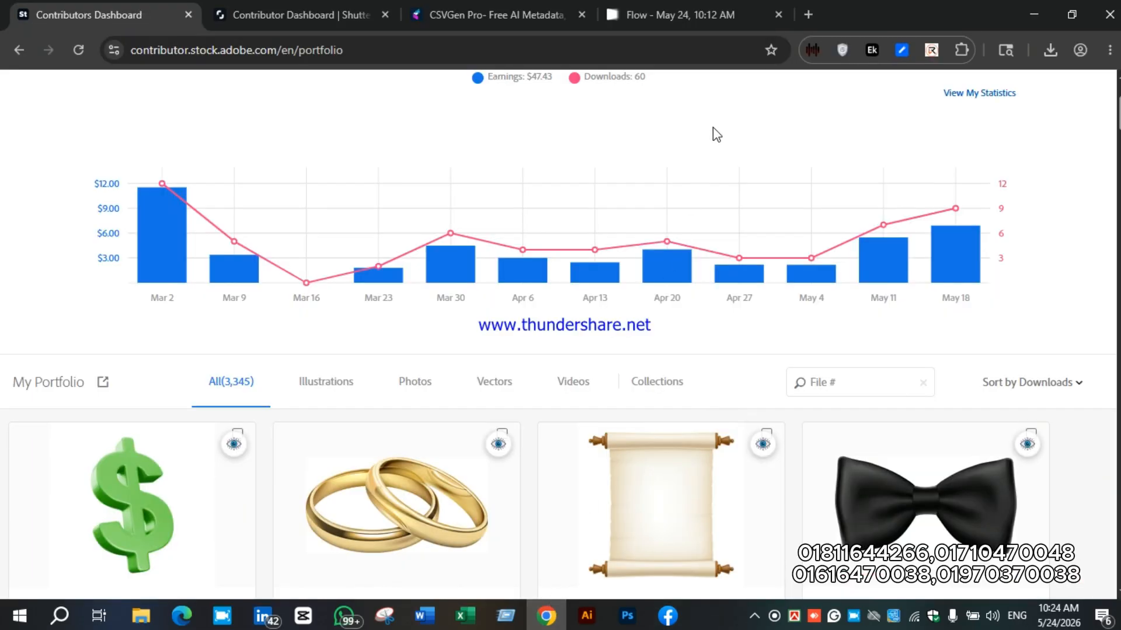
pyautogui.click(780, 13)
pyautogui.click(612, 13)
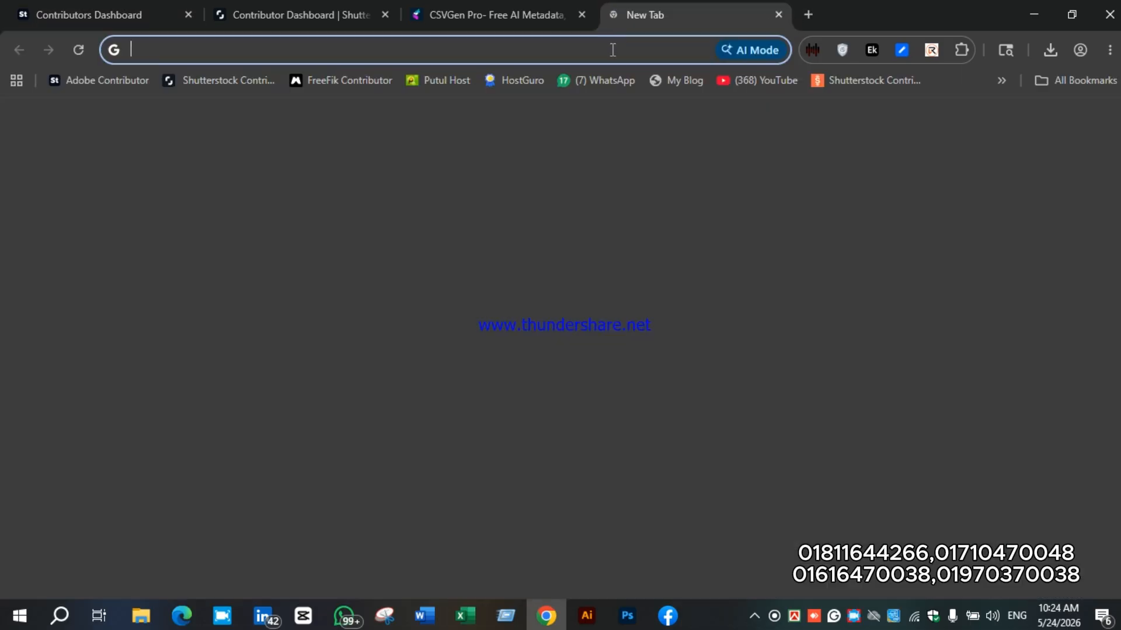
pyautogui.click(612, 50)
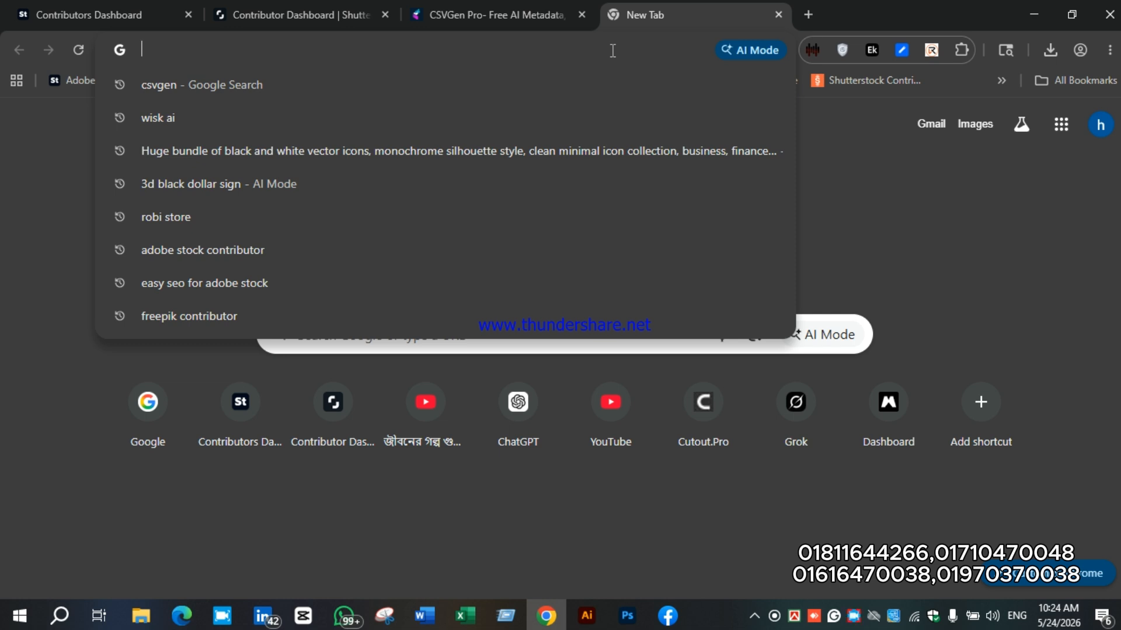
pyautogui.write('w')
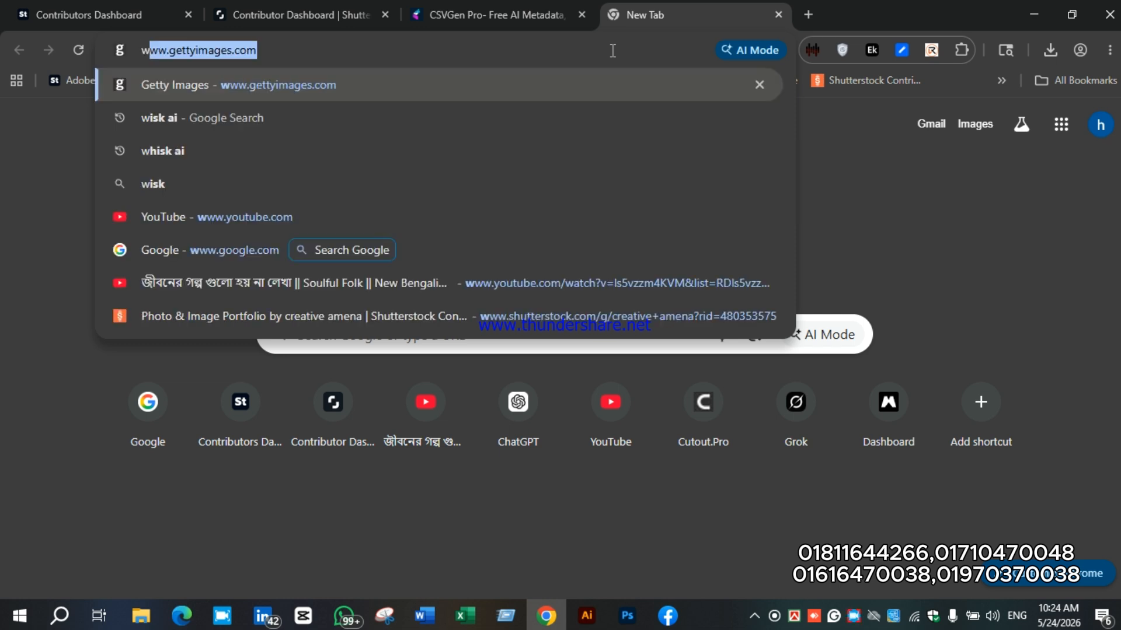
pyautogui.write('i')
pyautogui.press('Return')
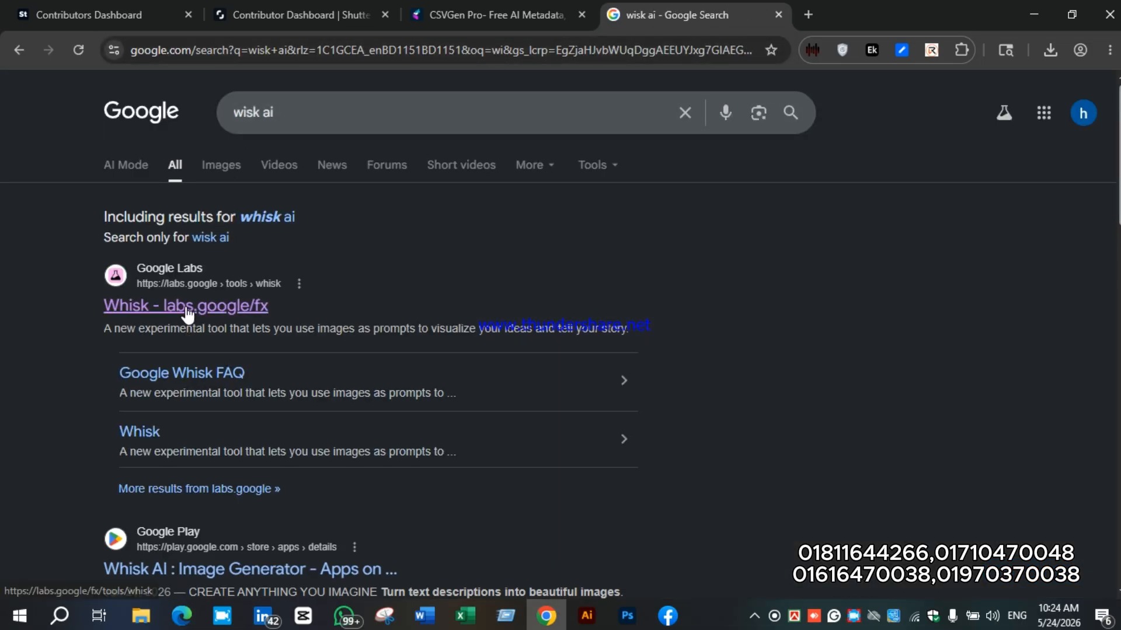
# Step: Open the Whisk result from labs.google, dismiss the Flow welcome message and start a new project
pyautogui.click(187, 308)
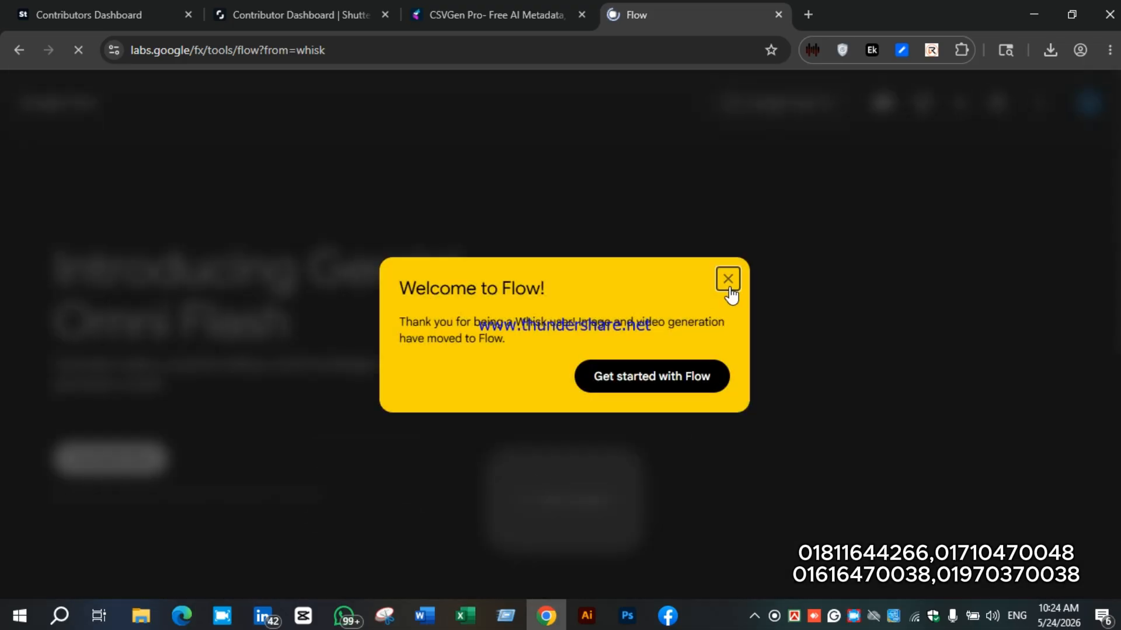
pyautogui.click(728, 279)
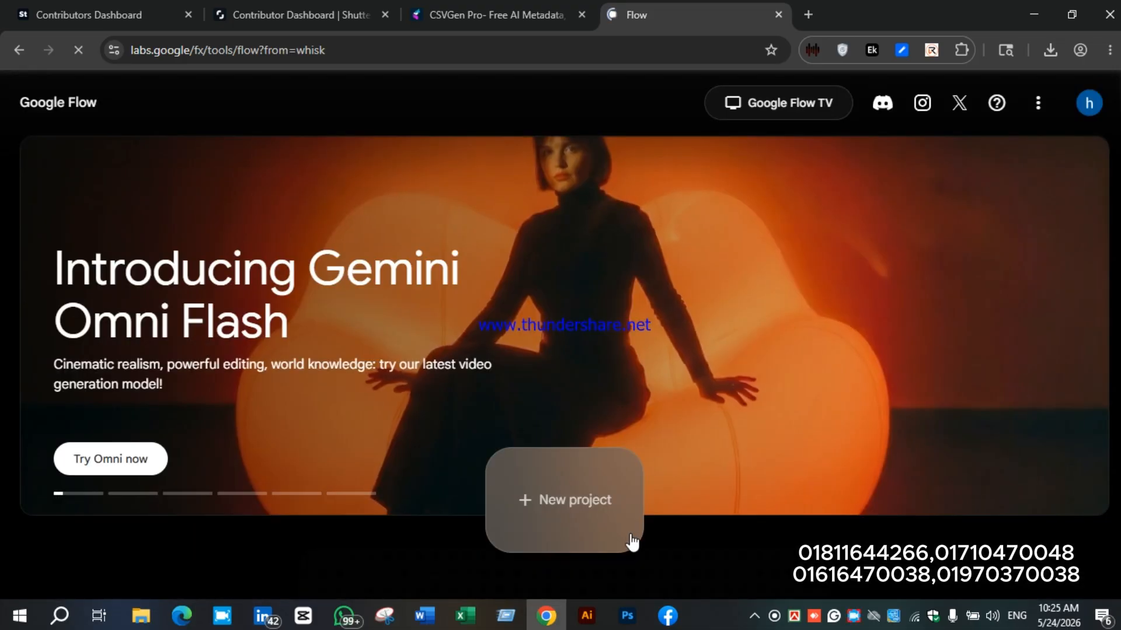
pyautogui.click(586, 511)
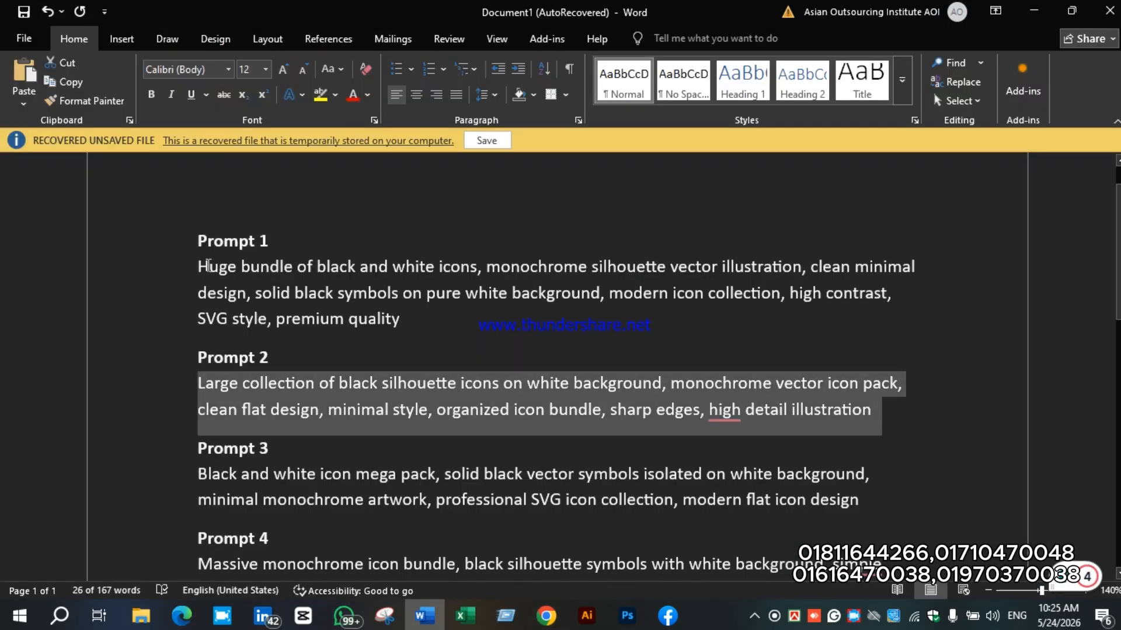
# Step: Copy the Prompt 1 text from the Word document into Flow's prompt and generate images with Nano Banana 2
pyautogui.moveTo(198, 267); pyautogui.dragTo(403, 319)
pyautogui.hotkey('ctrl', 'c')
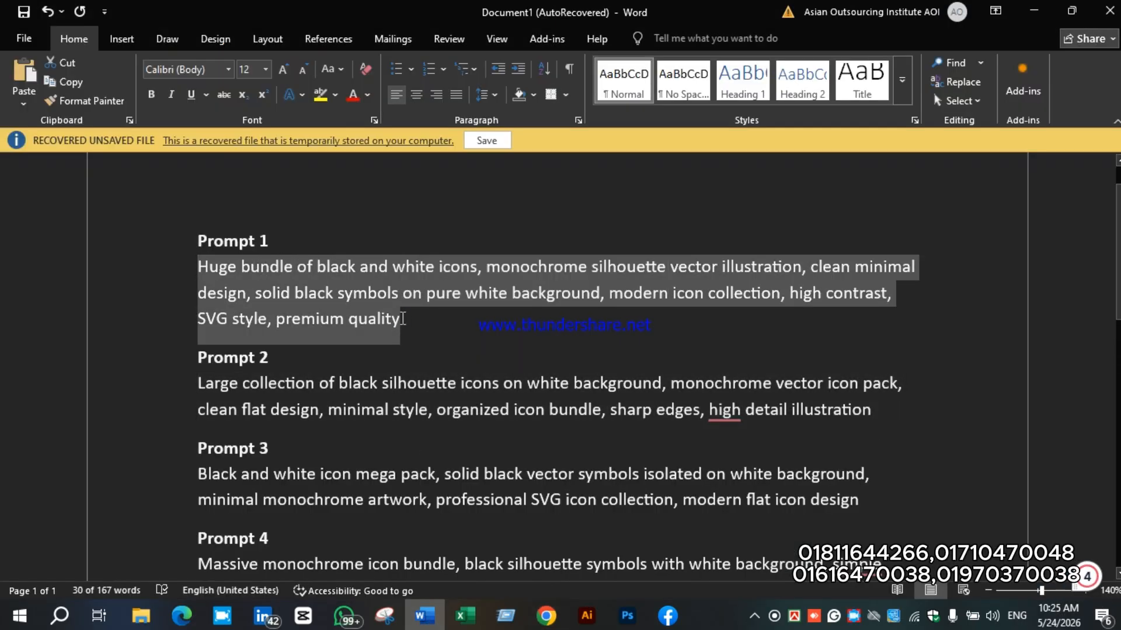
pyautogui.click(546, 616)
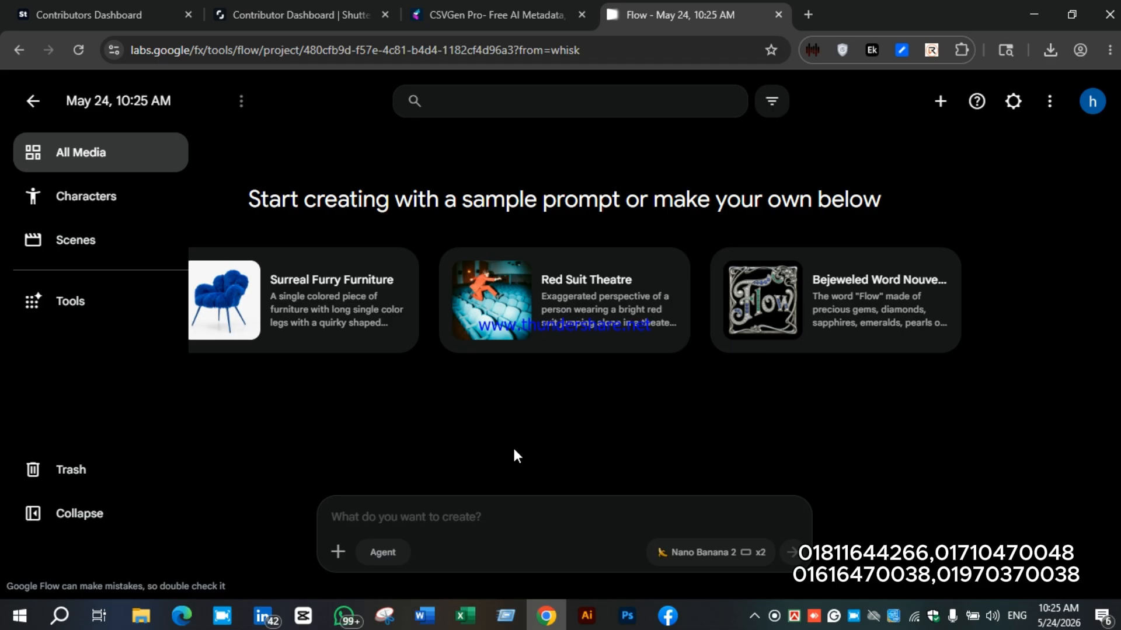
pyautogui.click(534, 516)
pyautogui.hotkey('ctrl', 'v')
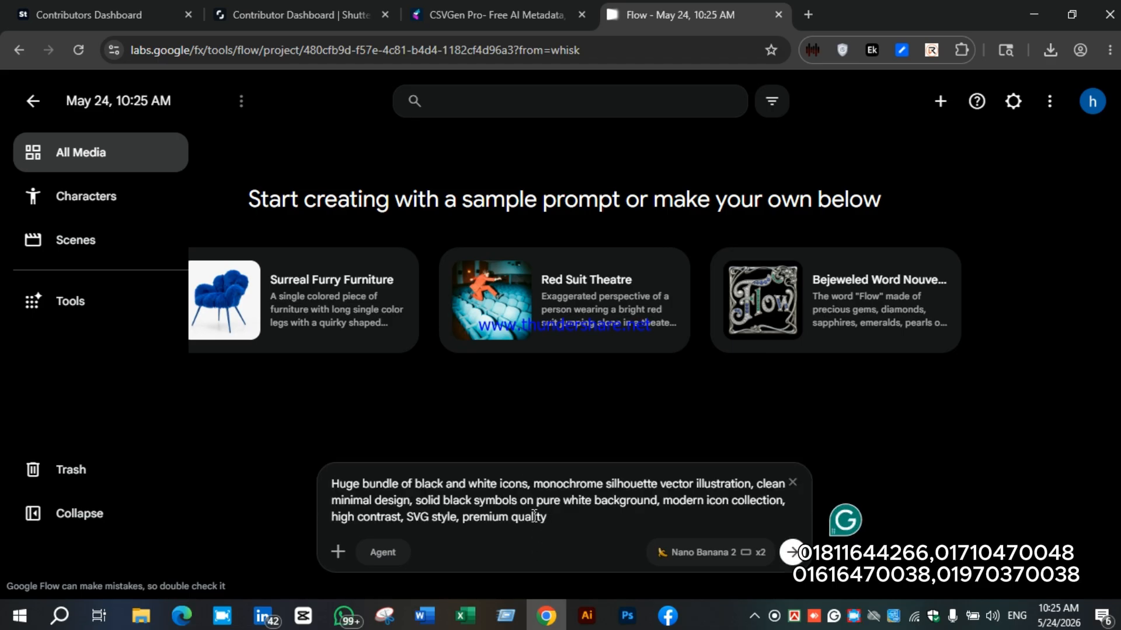
pyautogui.press('Return')
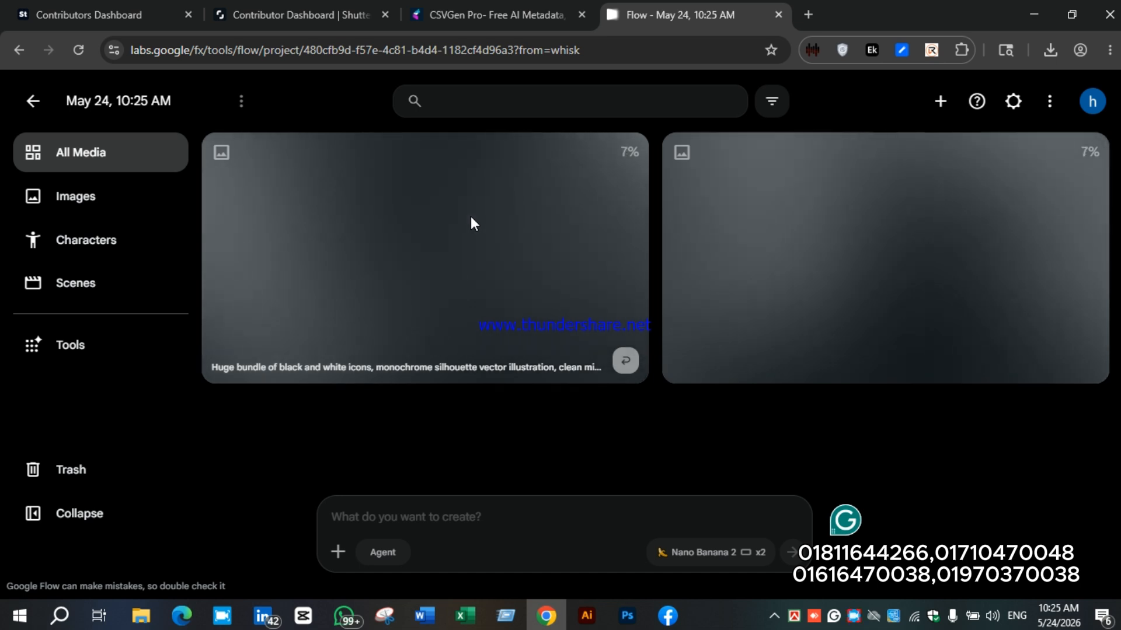
pyautogui.rightClick(829, 512)
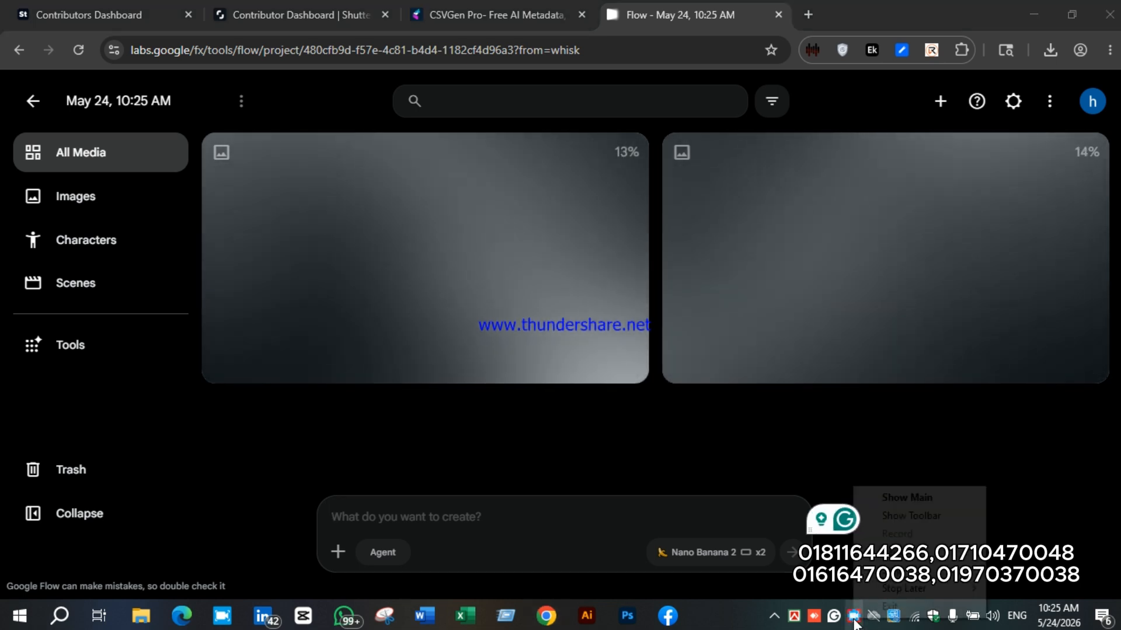
pyautogui.click(906, 517)
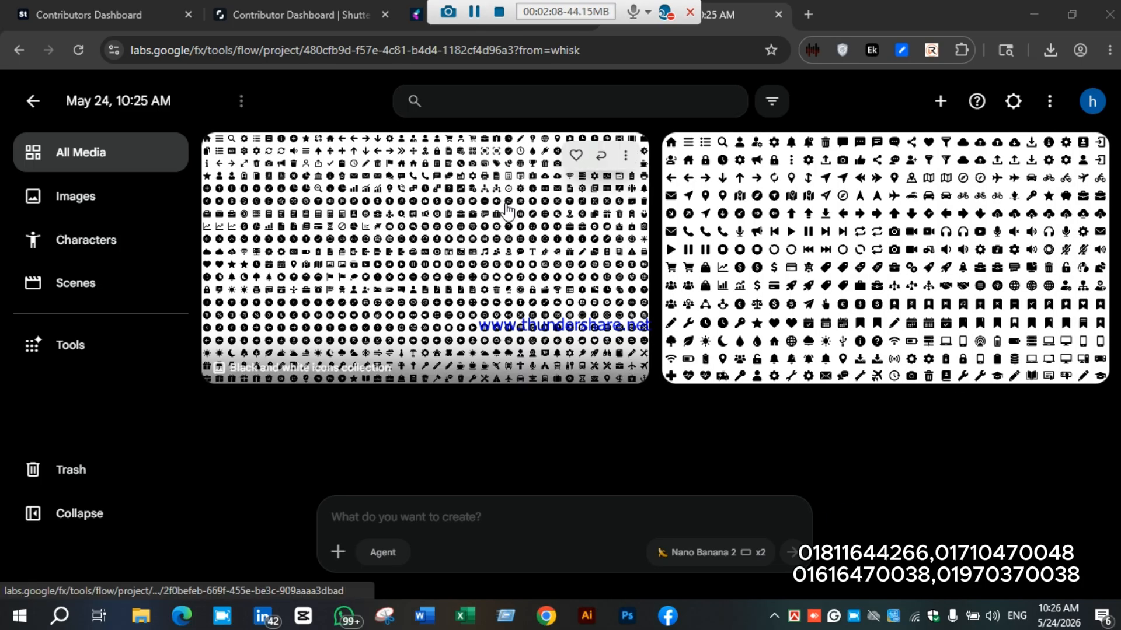
# Step: Open the first generated icon collection image and download it at the 1K original size
pyautogui.click(531, 210)
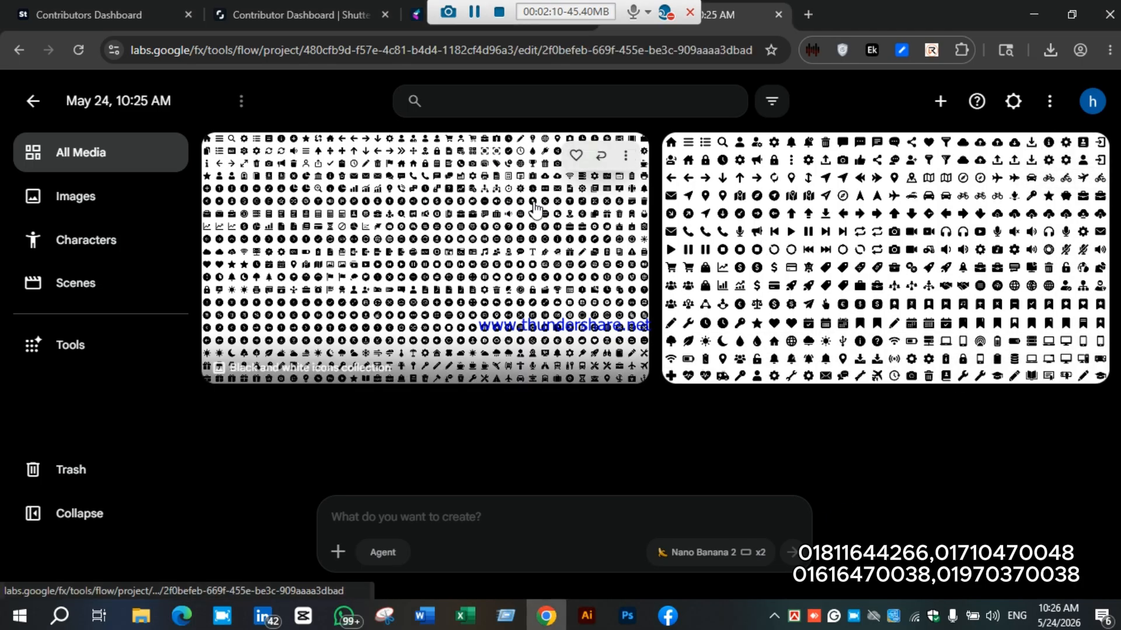
pyautogui.click(920, 107)
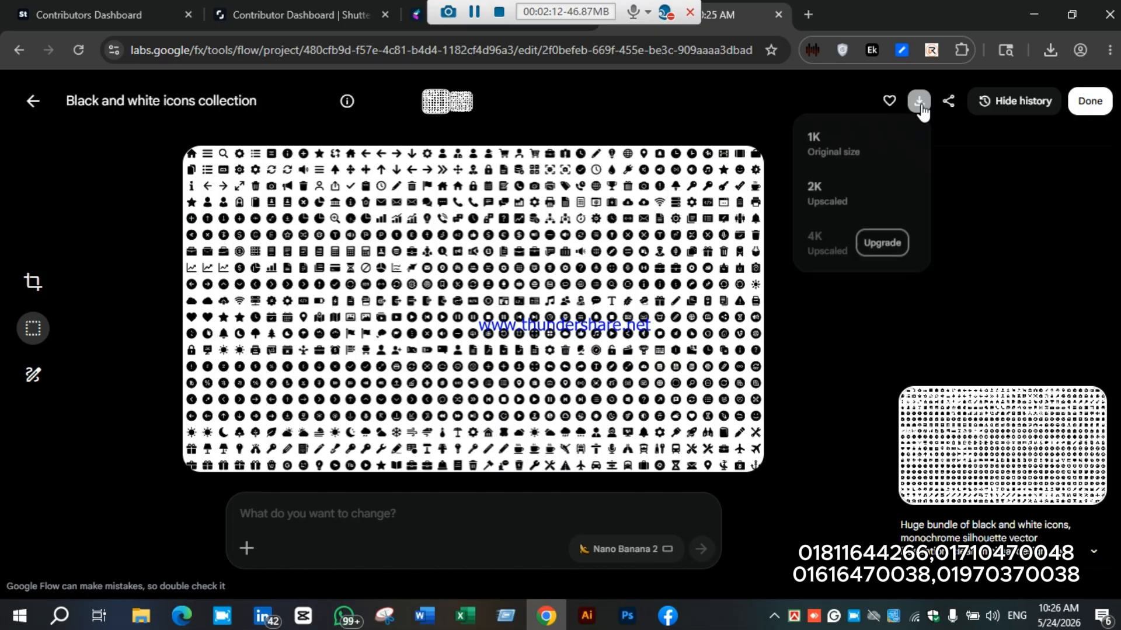
pyautogui.click(940, 140)
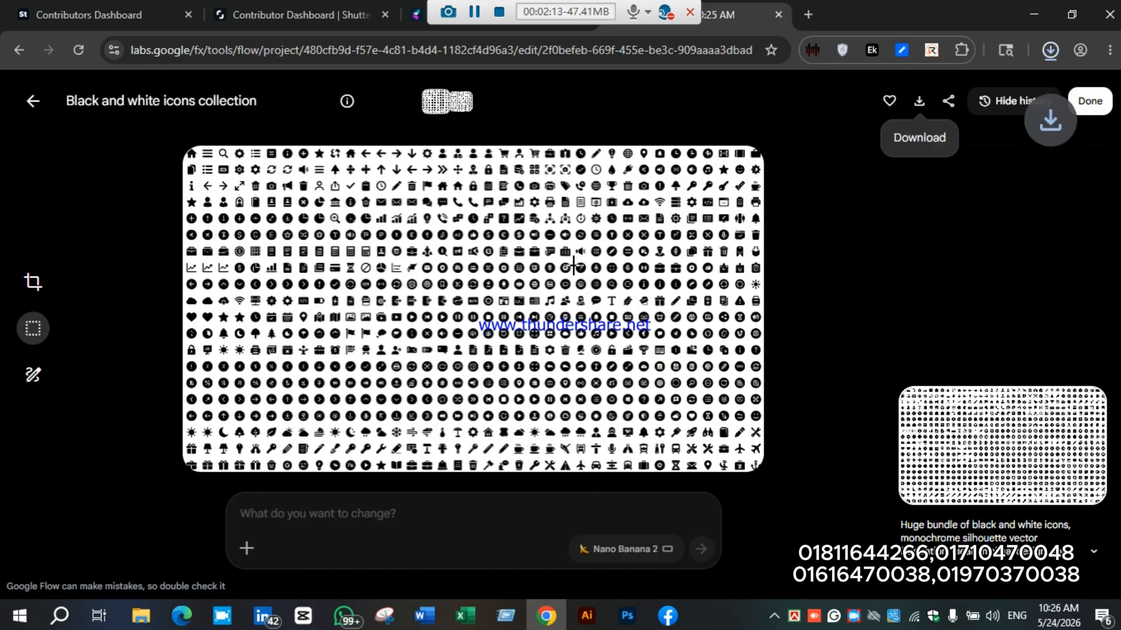
# Step: Go to the second generated icon collection image and download it at the 1K original size
pyautogui.click(612, 229)
pyautogui.press('Right')
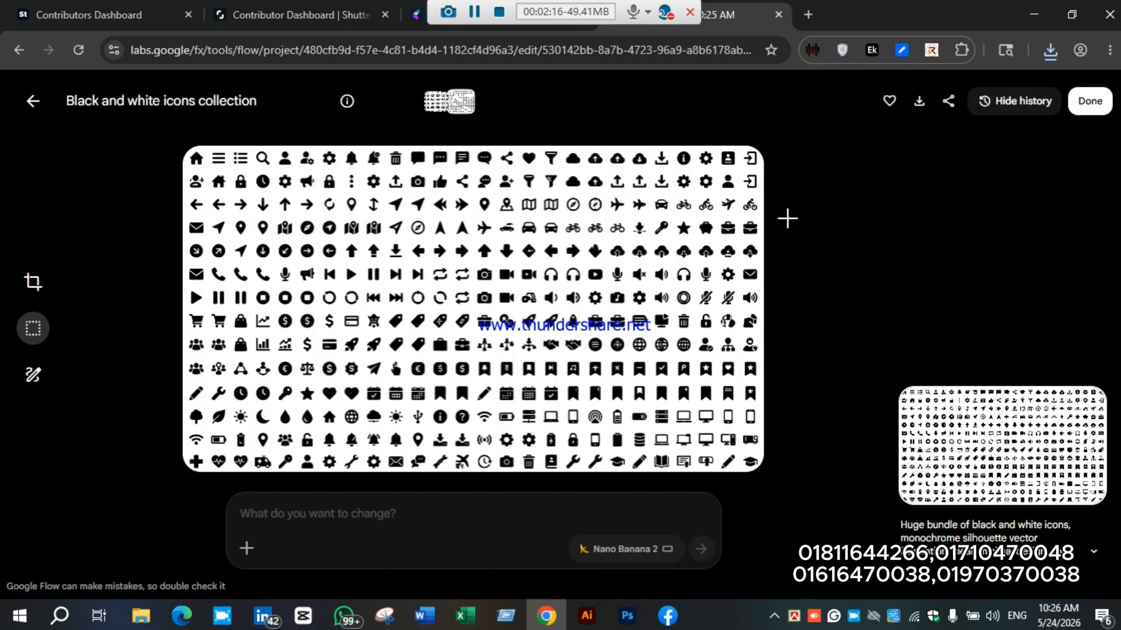
pyautogui.click(919, 101)
pyautogui.click(906, 137)
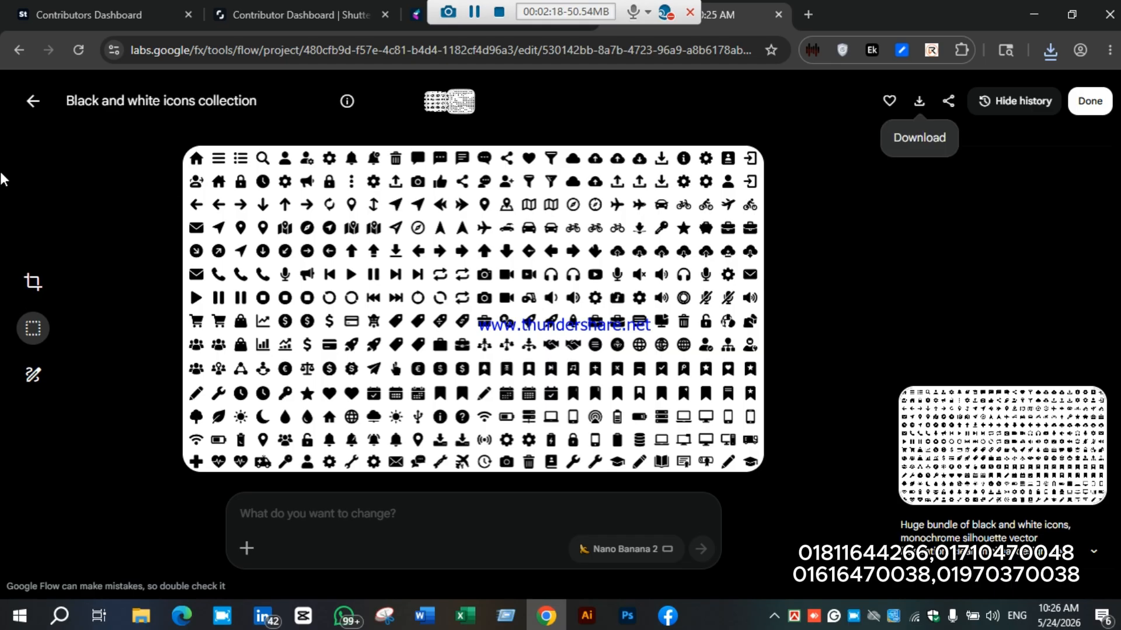
# Step: Return to the Flow project's media overview and switch to the Word document with the prompts
pyautogui.click(32, 102)
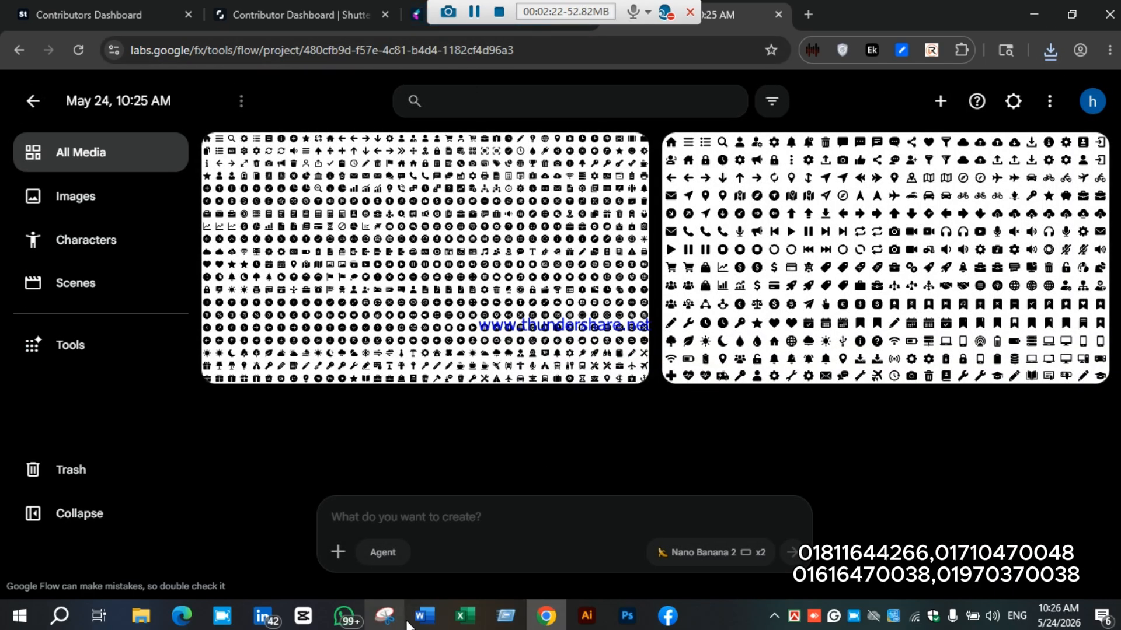
pyautogui.click(437, 611)
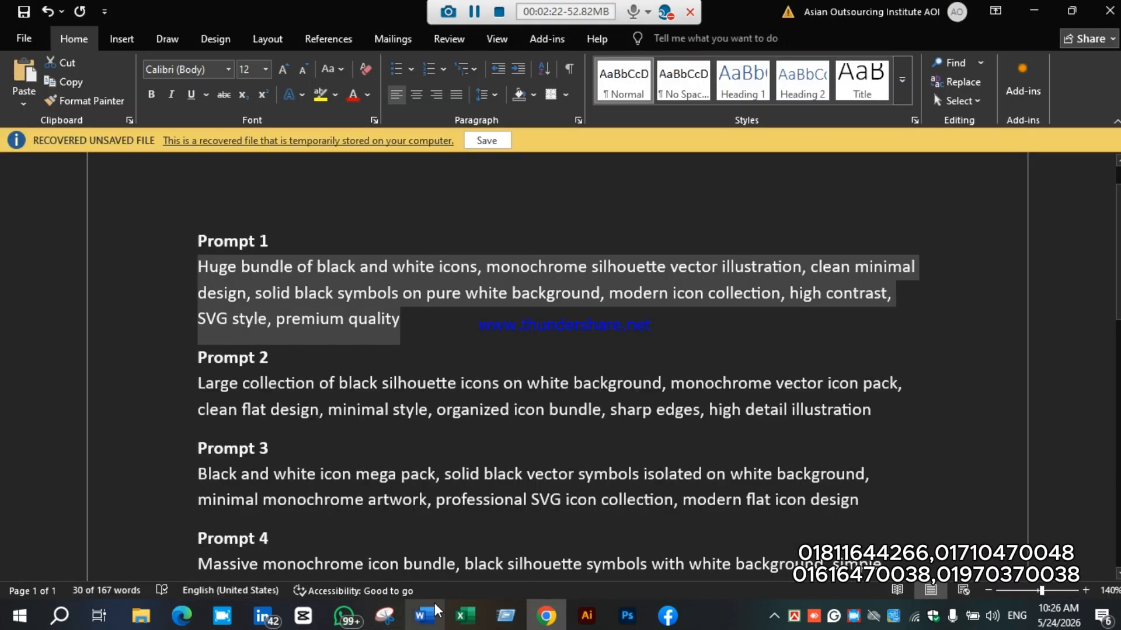
pyautogui.click(475, 12)
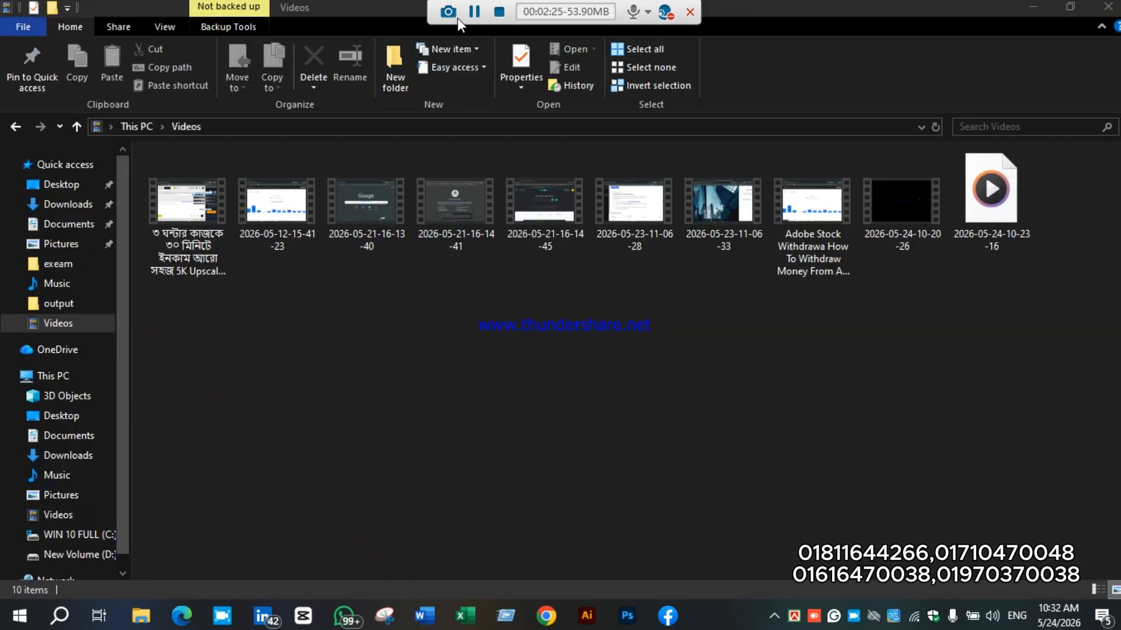
# Step: Open the Downloads folder in File Explorer and create a new folder named FOR AD AND ST in it
pyautogui.click(53, 209)
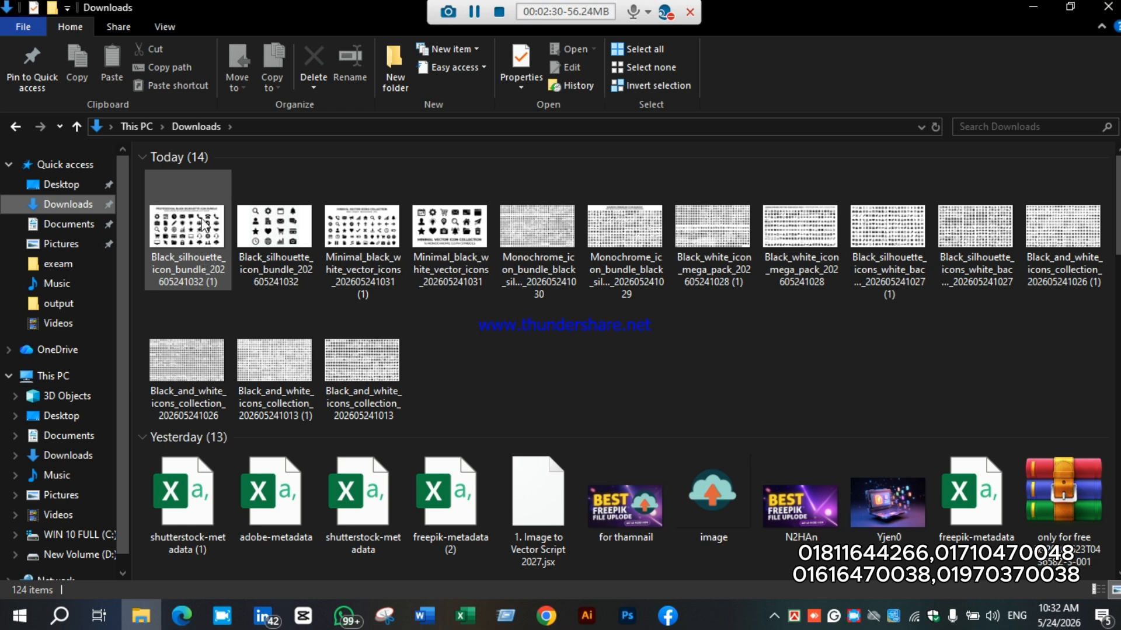
pyautogui.click(205, 259)
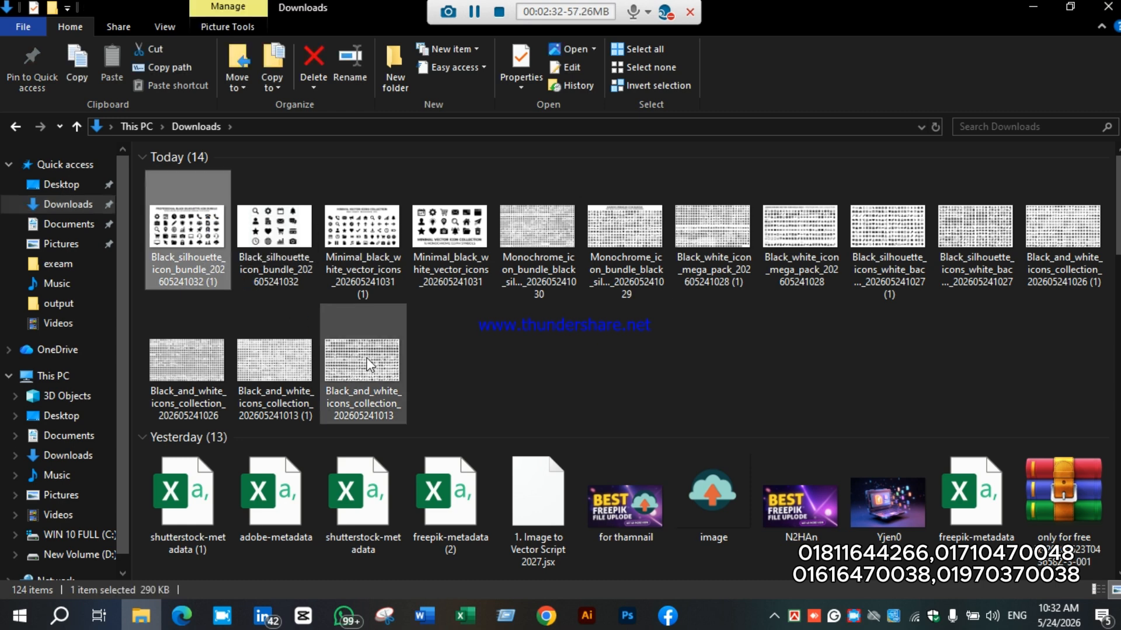
pyautogui.click(464, 350)
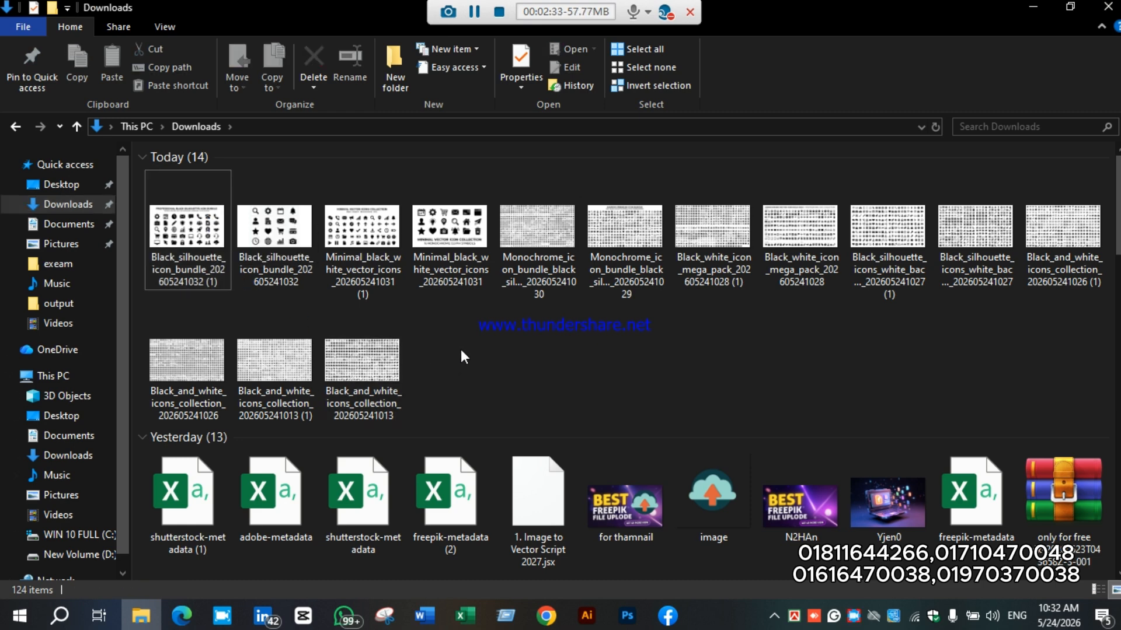
pyautogui.click(395, 70)
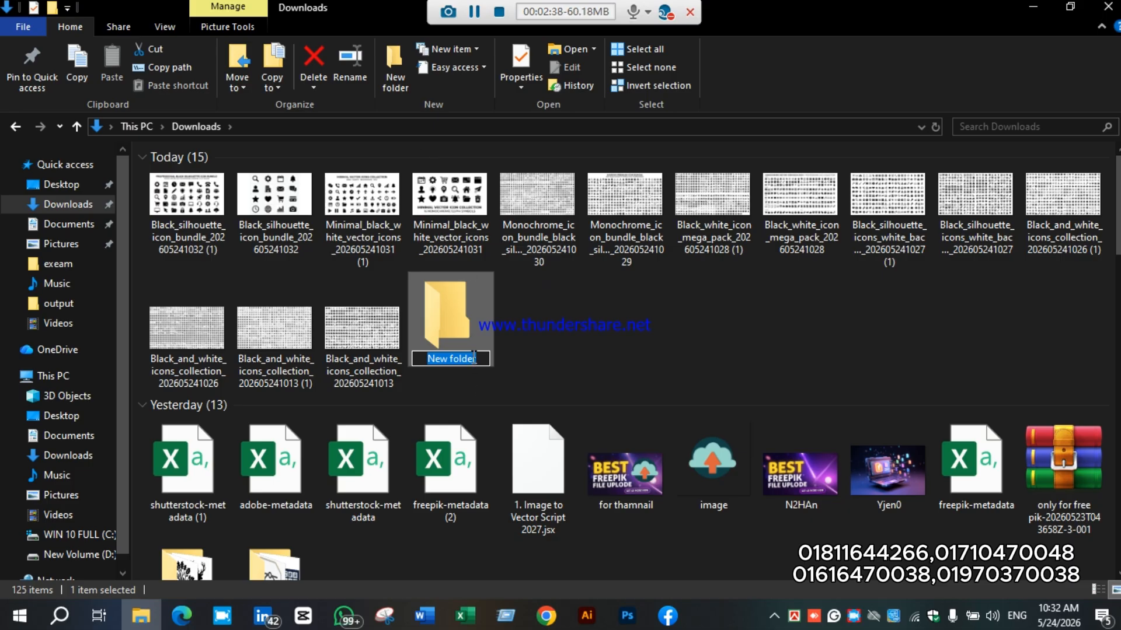
pyautogui.press('BackSpace')
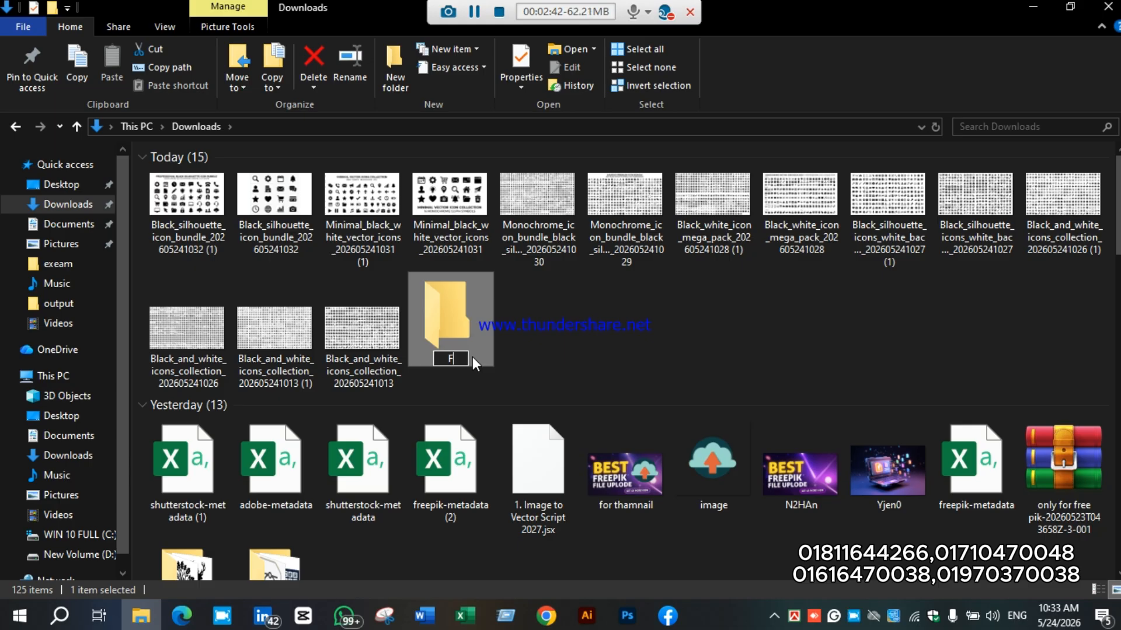
pyautogui.write('FOR AD')
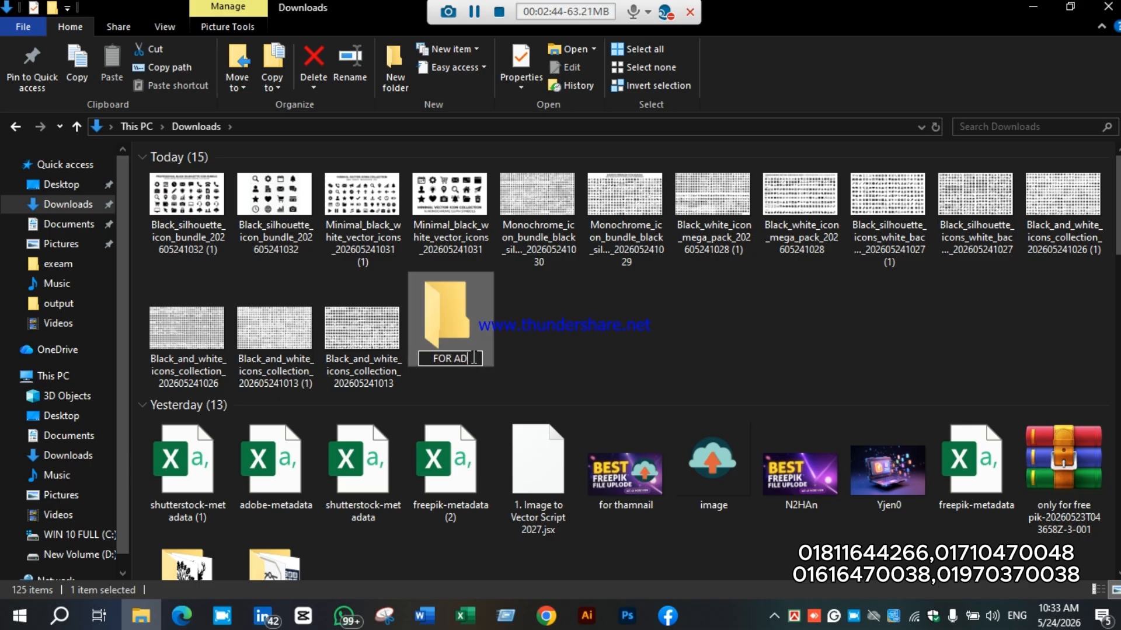
pyautogui.write(' AND ')
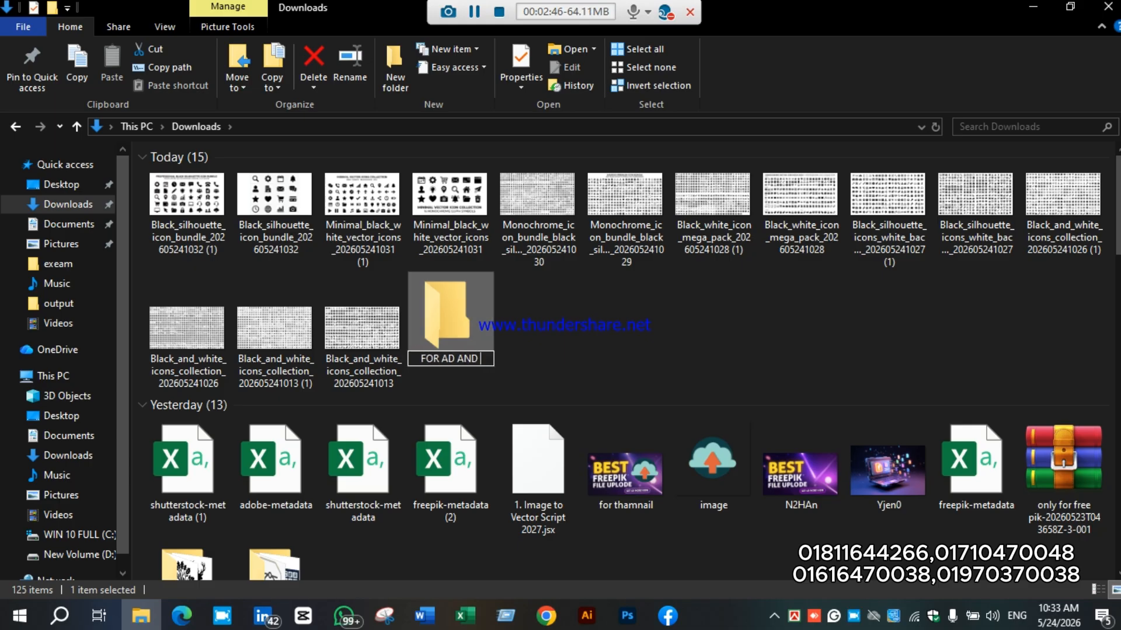
pyautogui.write('ST')
pyautogui.press('Return')
# Step: Move all of today's icon images from Downloads into the FOR AD AND ST folder
pyautogui.click(175, 201)
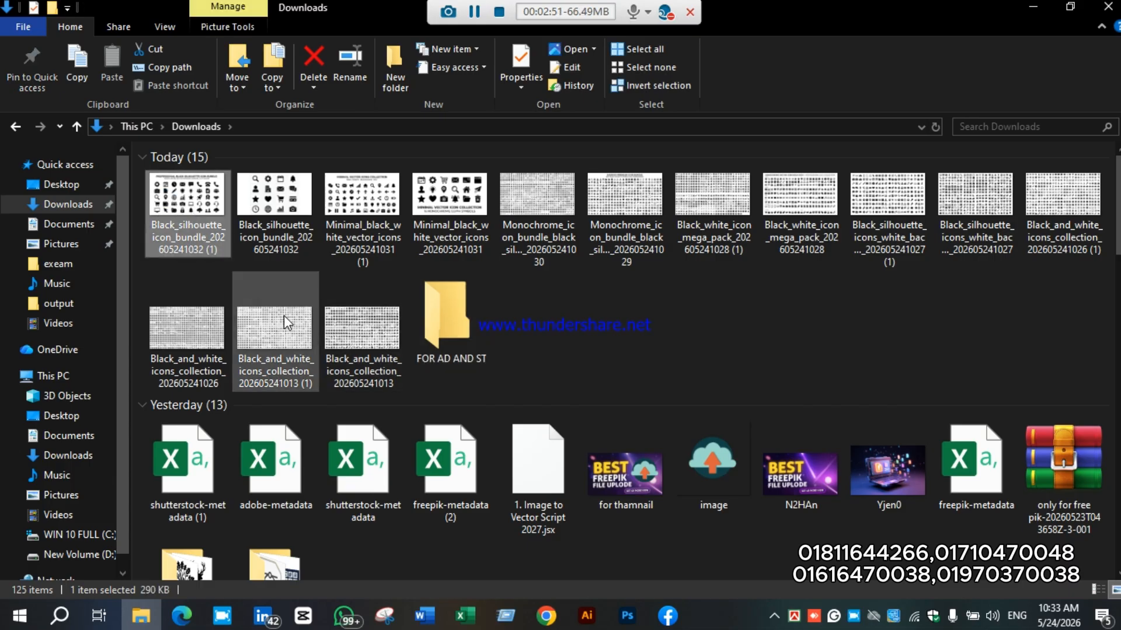
pyautogui.keyDown('shift'); pyautogui.click(355, 334); pyautogui.keyUp('shift')
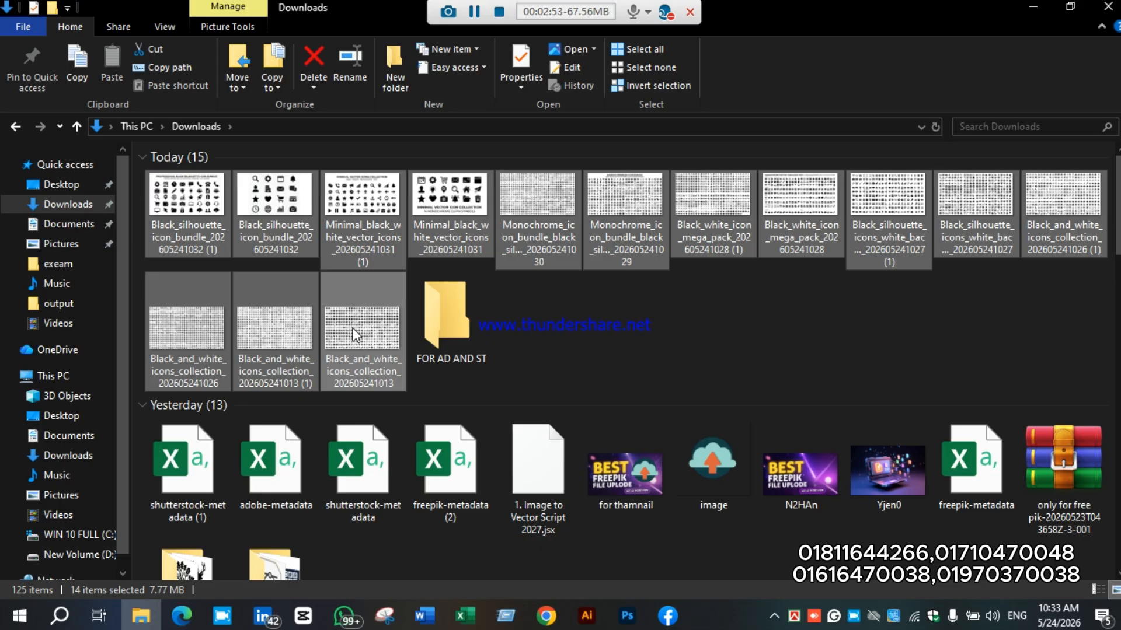
pyautogui.doubleClick(452, 302)
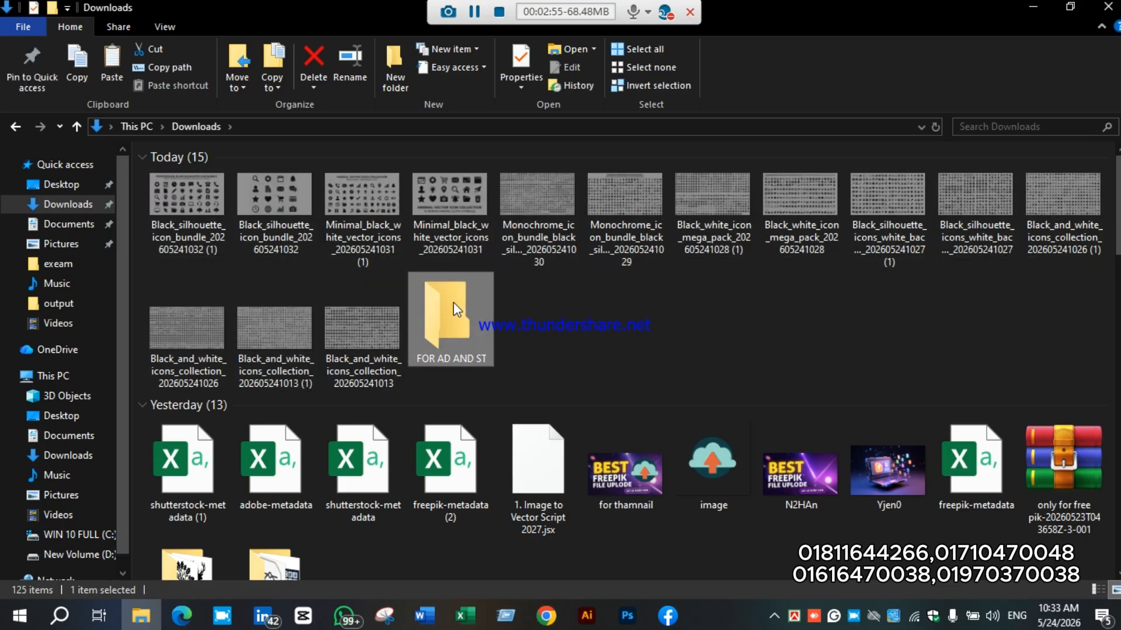
pyautogui.hotkey('ctrl', 'v')
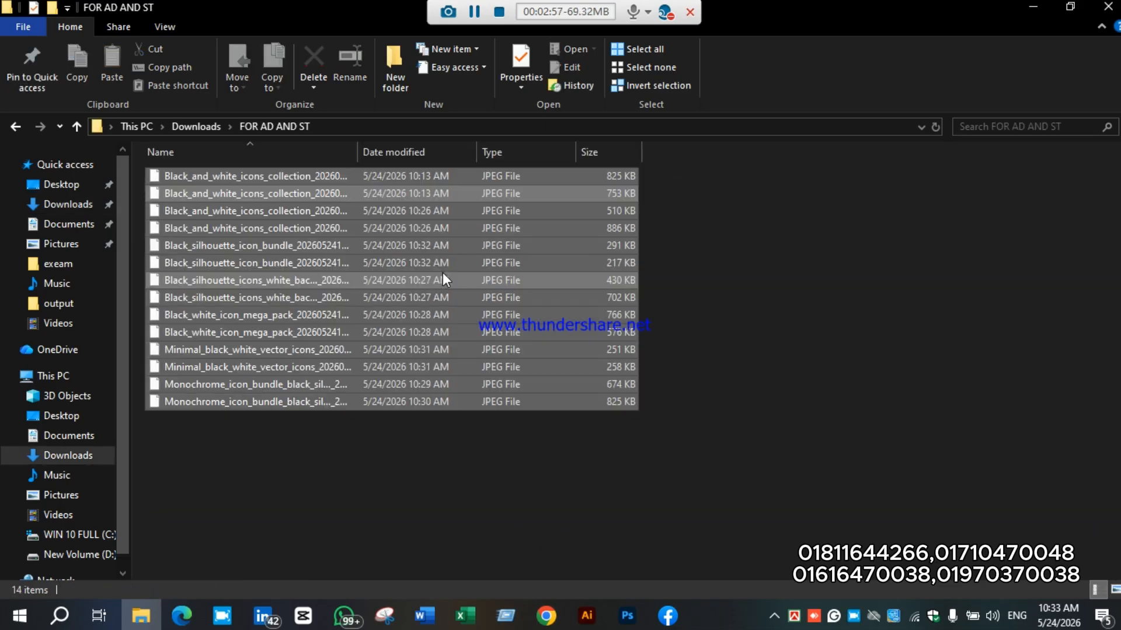
pyautogui.click(325, 450)
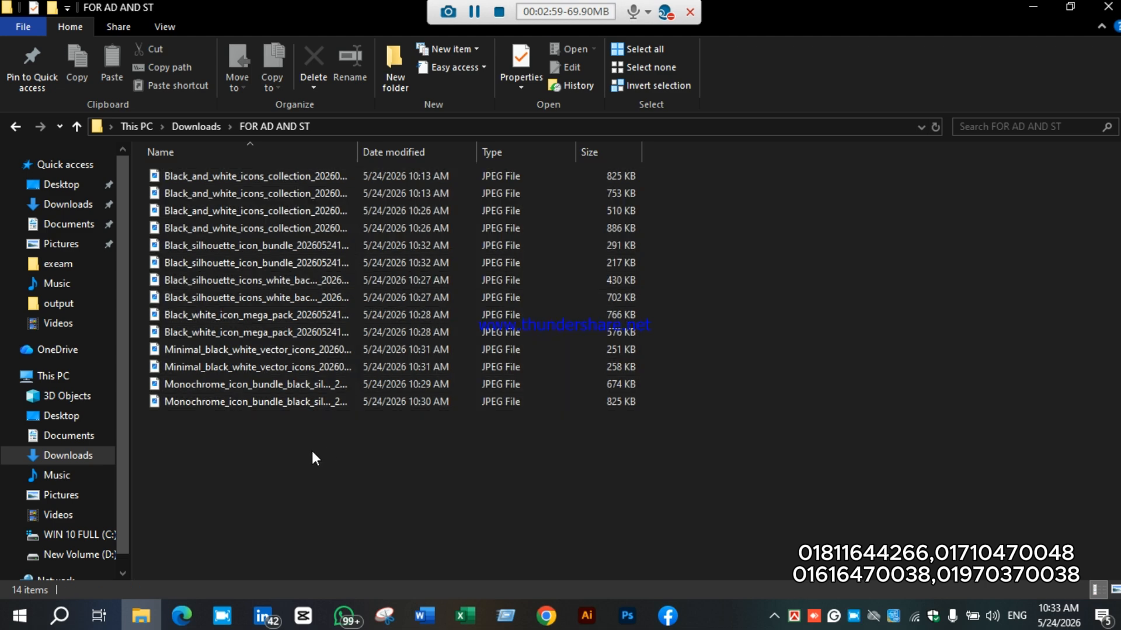
# Step: Reopen the FOR AD AND ST folder and look through its icon images one after another in the maximised photo viewer
pyautogui.click(15, 129)
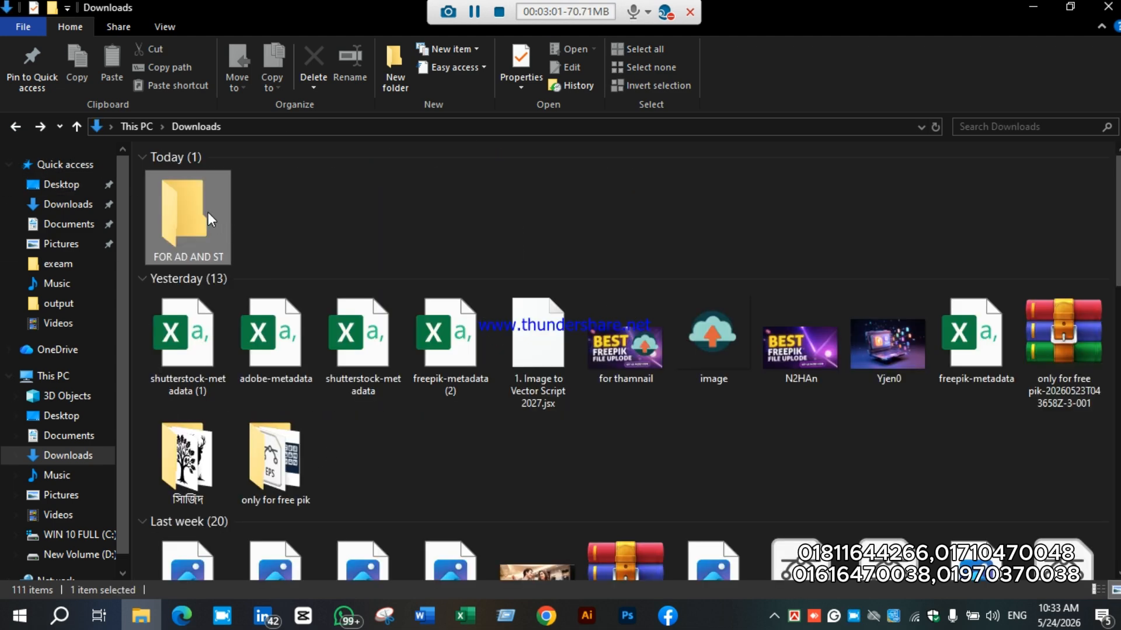
pyautogui.doubleClick(232, 194)
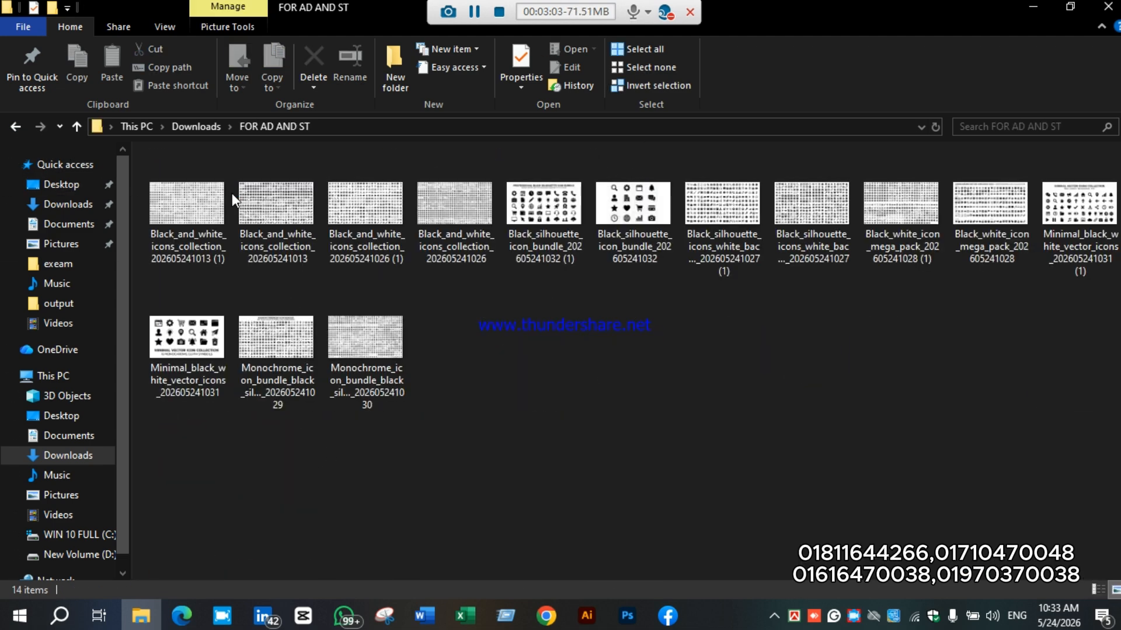
pyautogui.click(192, 219)
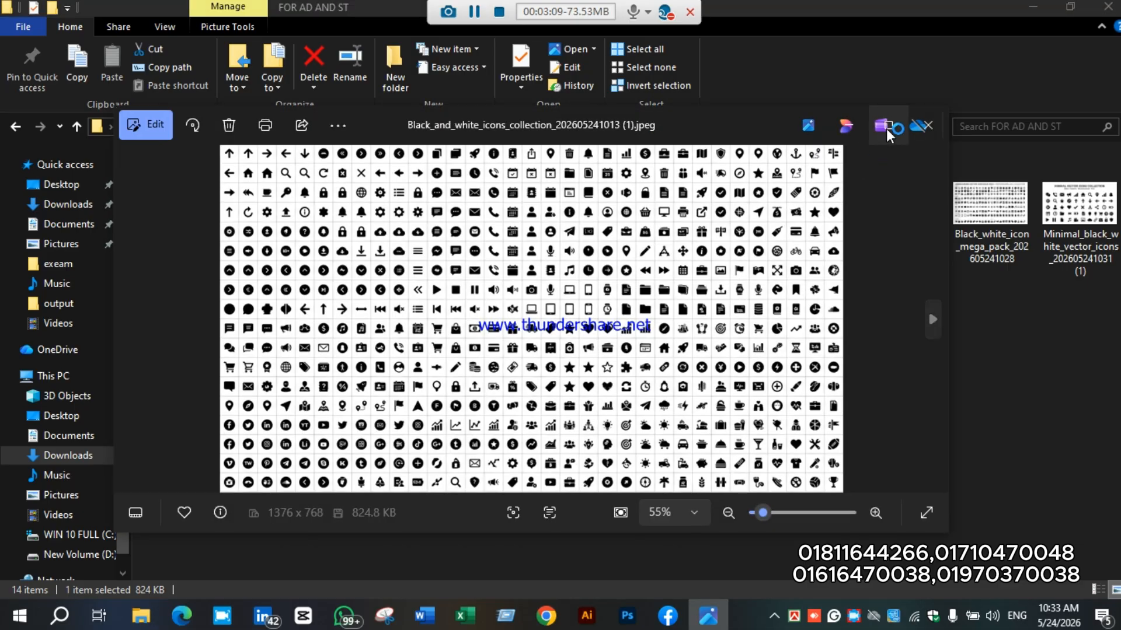
pyautogui.click(888, 127)
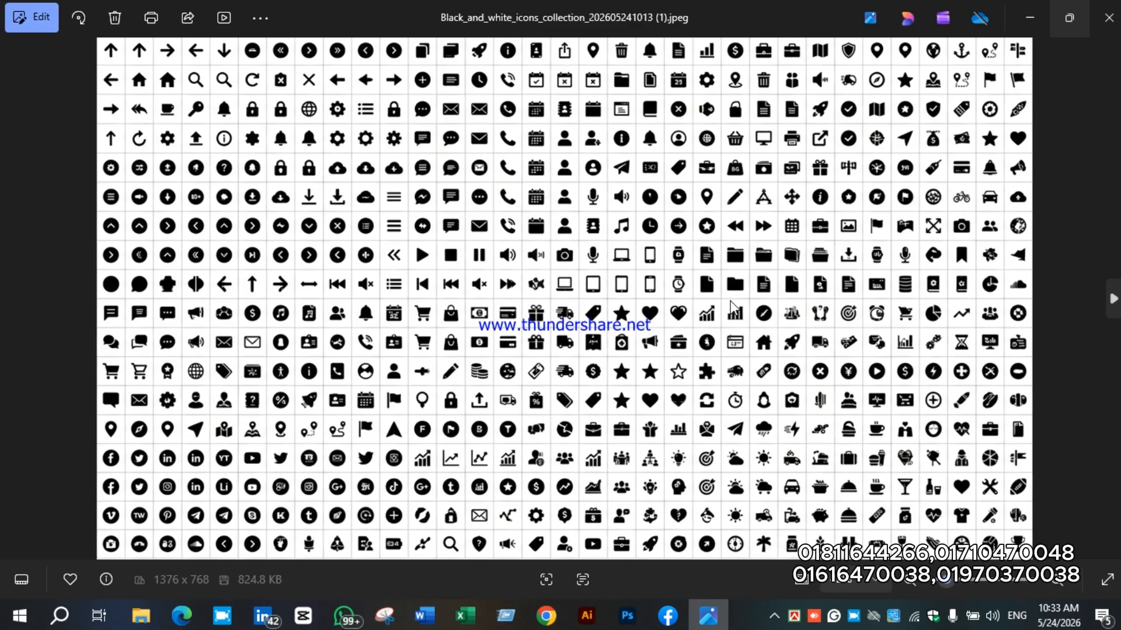
pyautogui.press('Right')
pyautogui.press('Right')
pyautogui.press('Right')
pyautogui.press('Right')
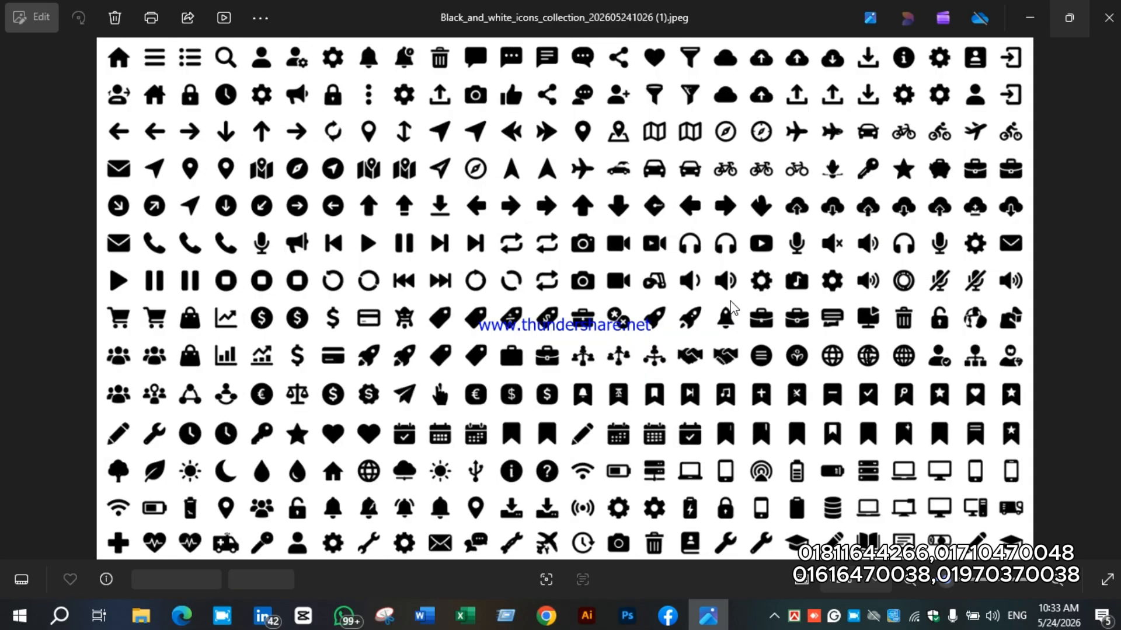
pyautogui.press('Right')
pyautogui.press('Right')
pyautogui.press('Right')
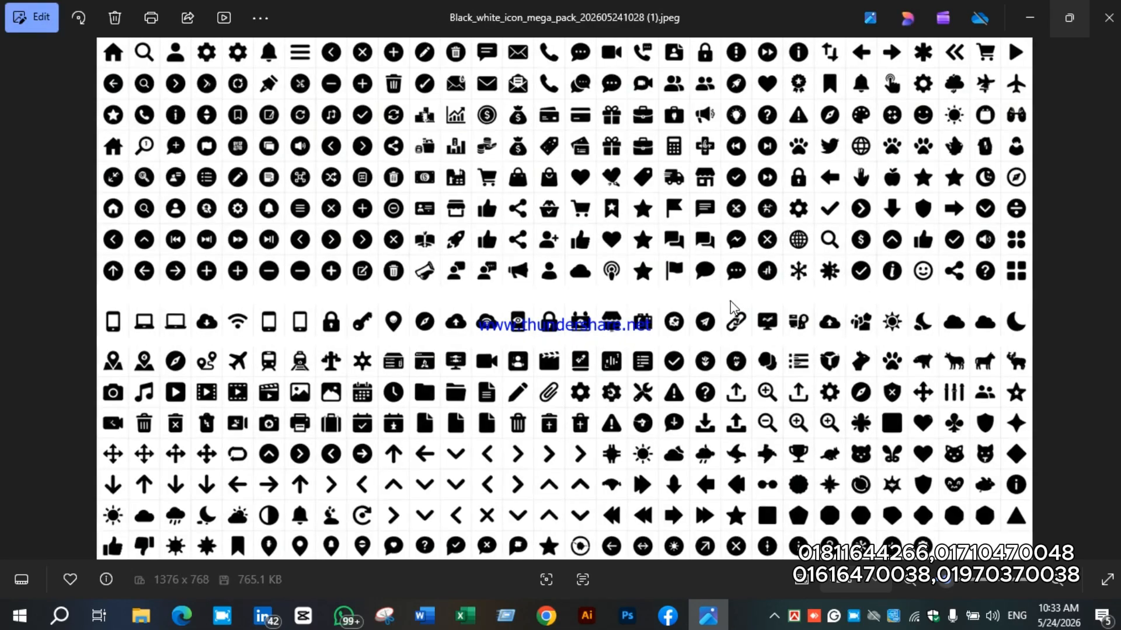
pyautogui.click(1030, 18)
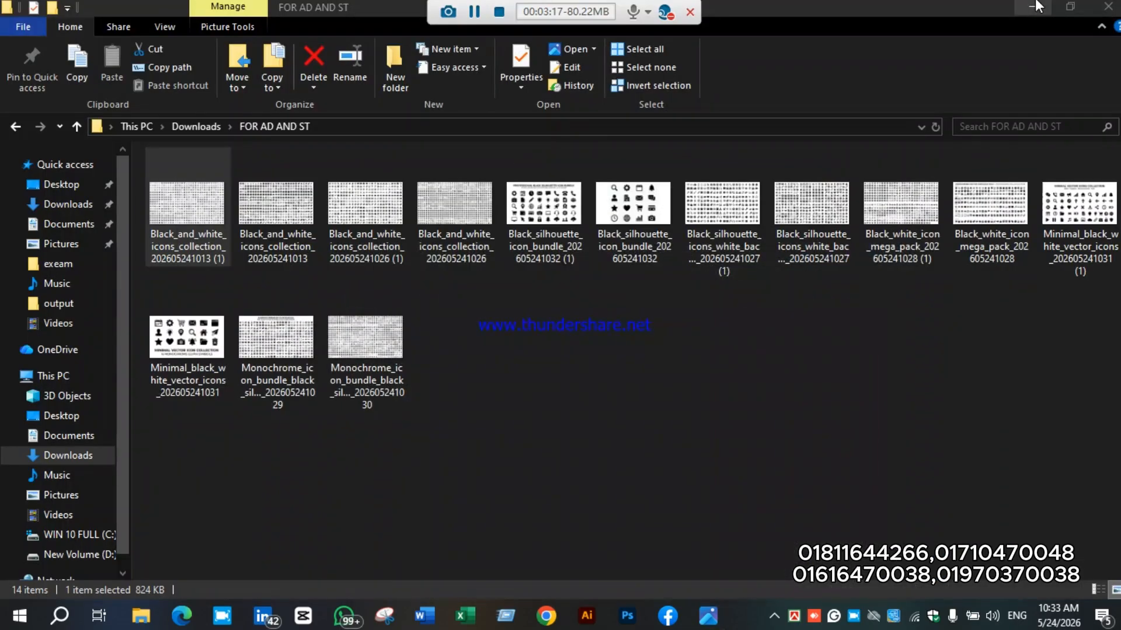
# Step: Start Adobe Illustrator and clear the open windows off the desktop, closing the Word document without saving its changes
pyautogui.click(1045, 7)
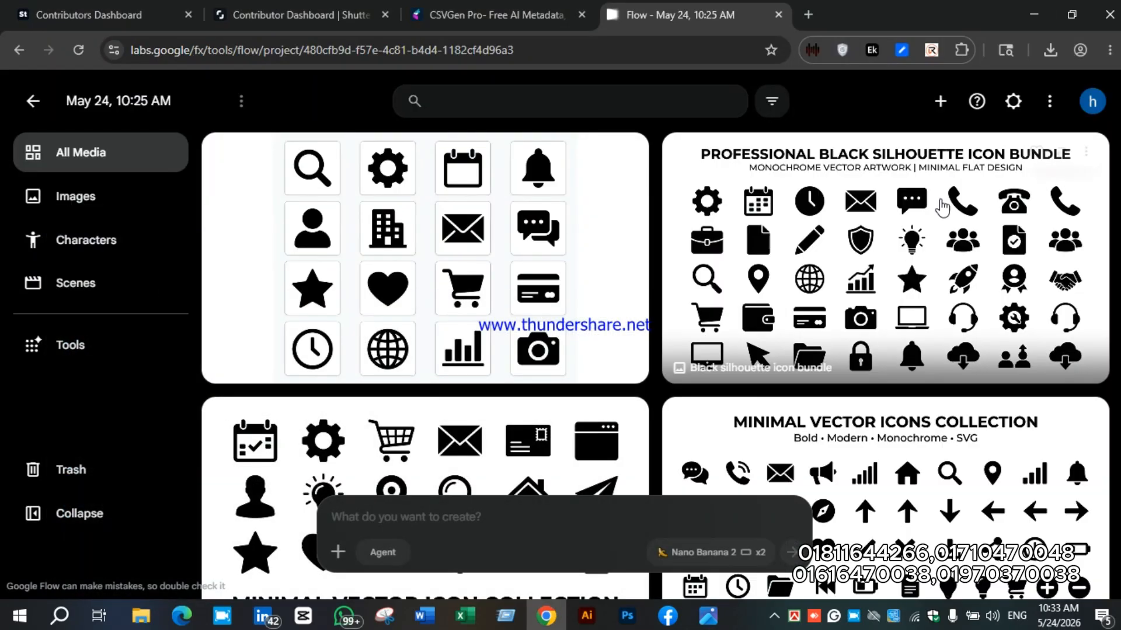
pyautogui.click(586, 618)
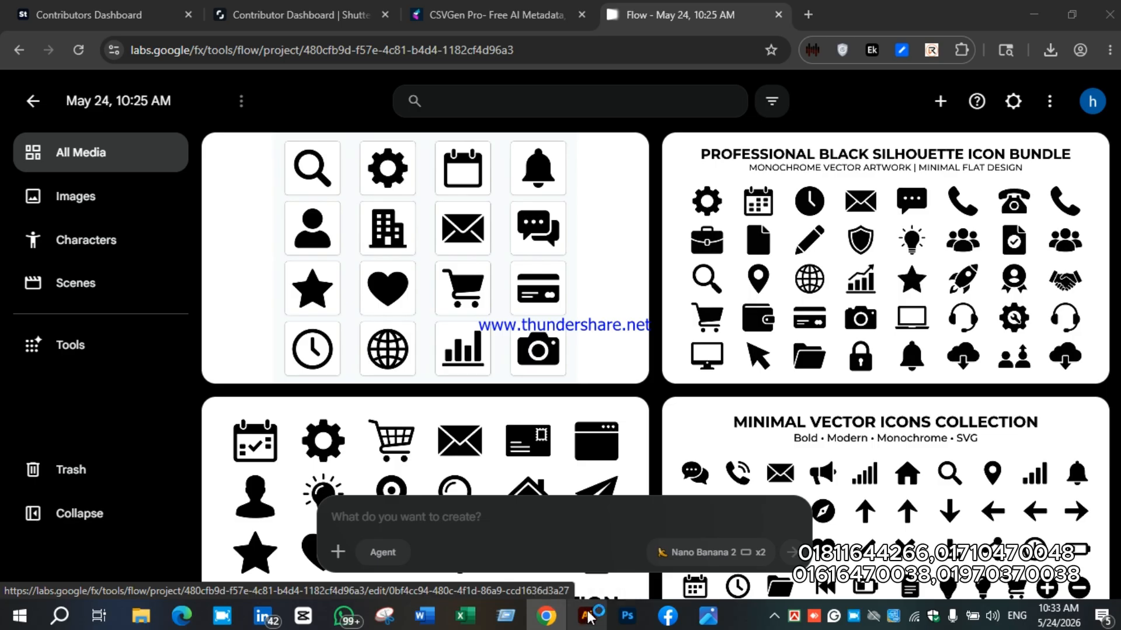
pyautogui.click(1036, 8)
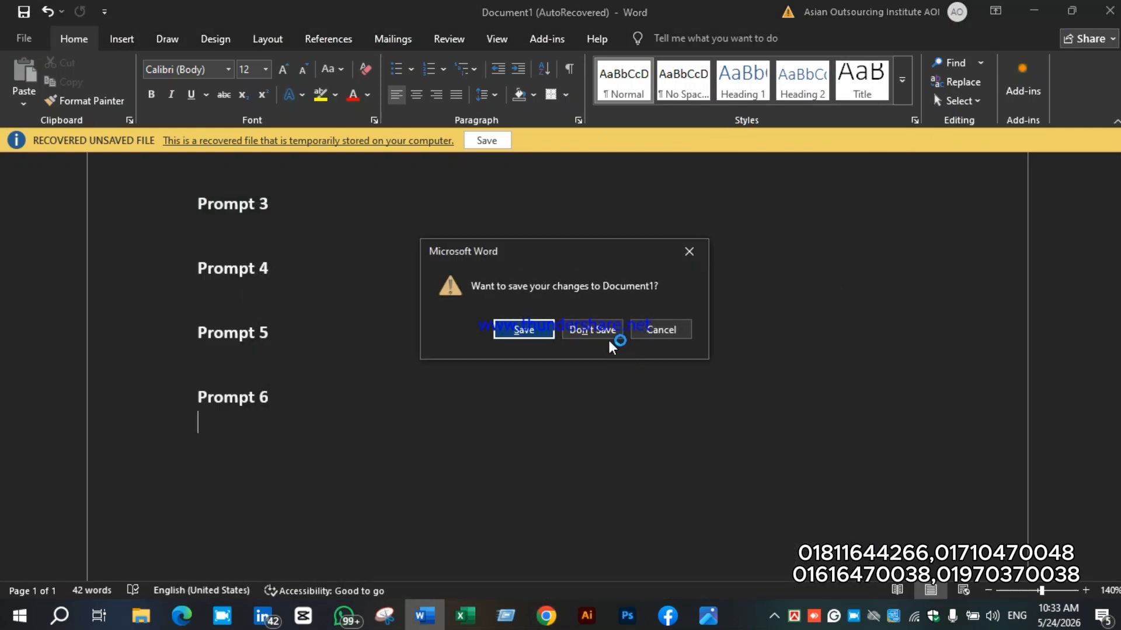
pyautogui.click(593, 328)
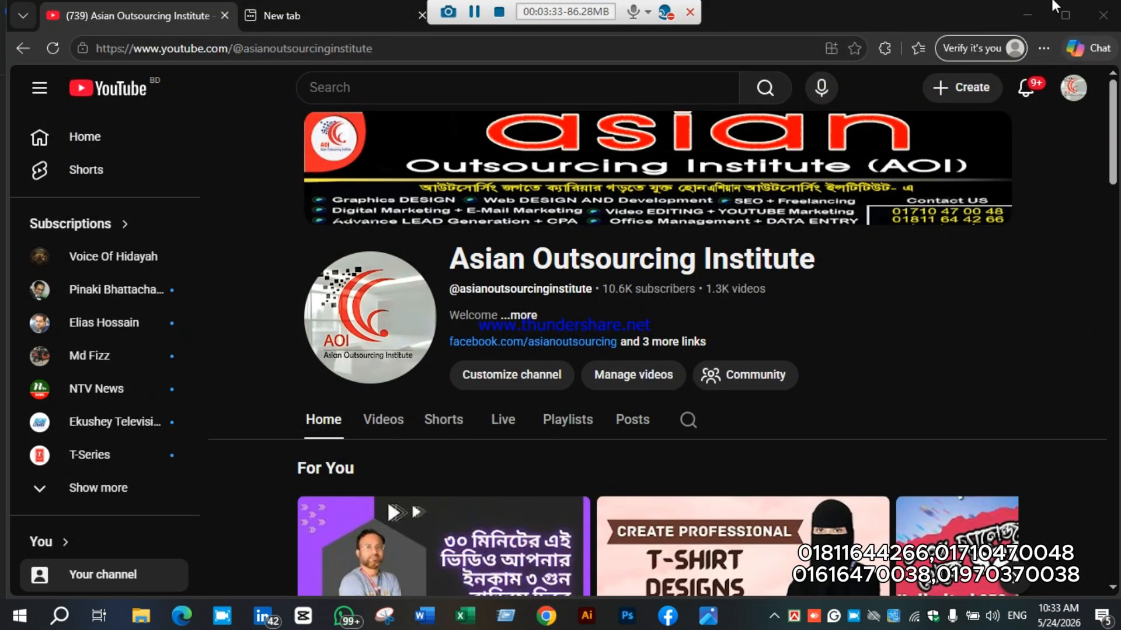
pyautogui.click(1038, 8)
pyautogui.click(1029, 9)
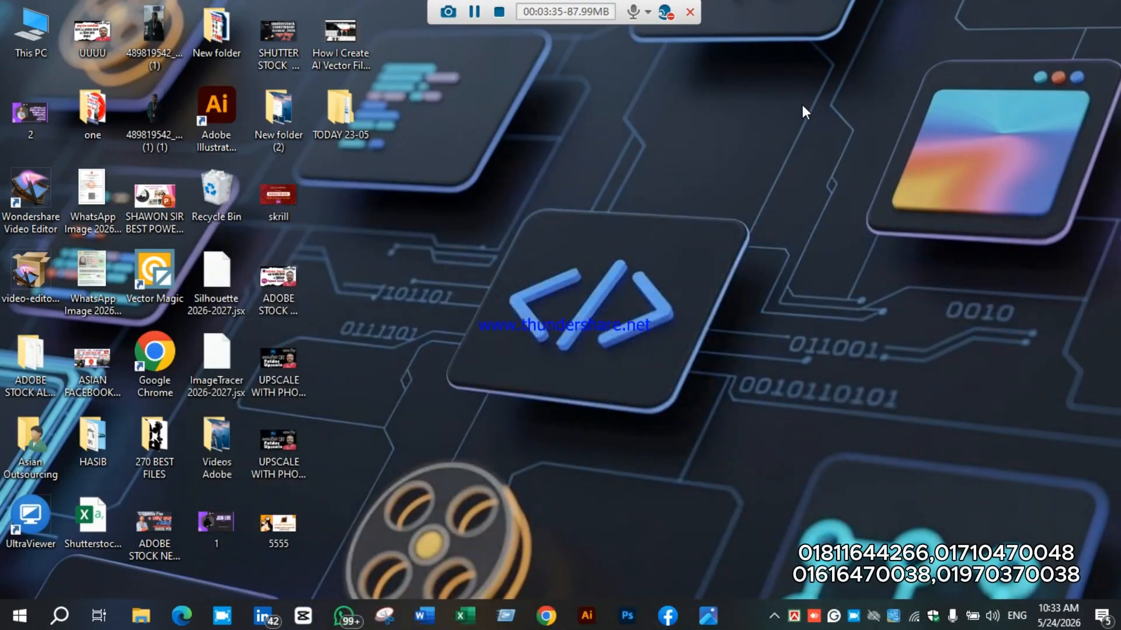
# Step: Refresh the desktop and switch to Adobe Illustrator's home screen
pyautogui.rightClick(640, 140)
pyautogui.click(719, 187)
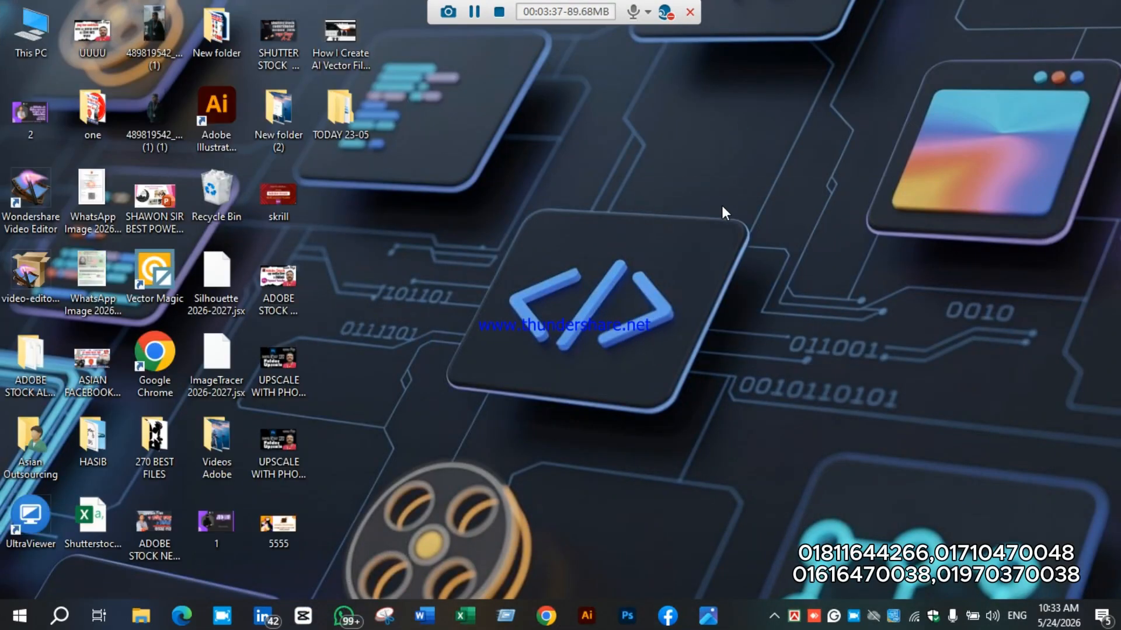
pyautogui.rightClick(679, 185)
pyautogui.click(730, 238)
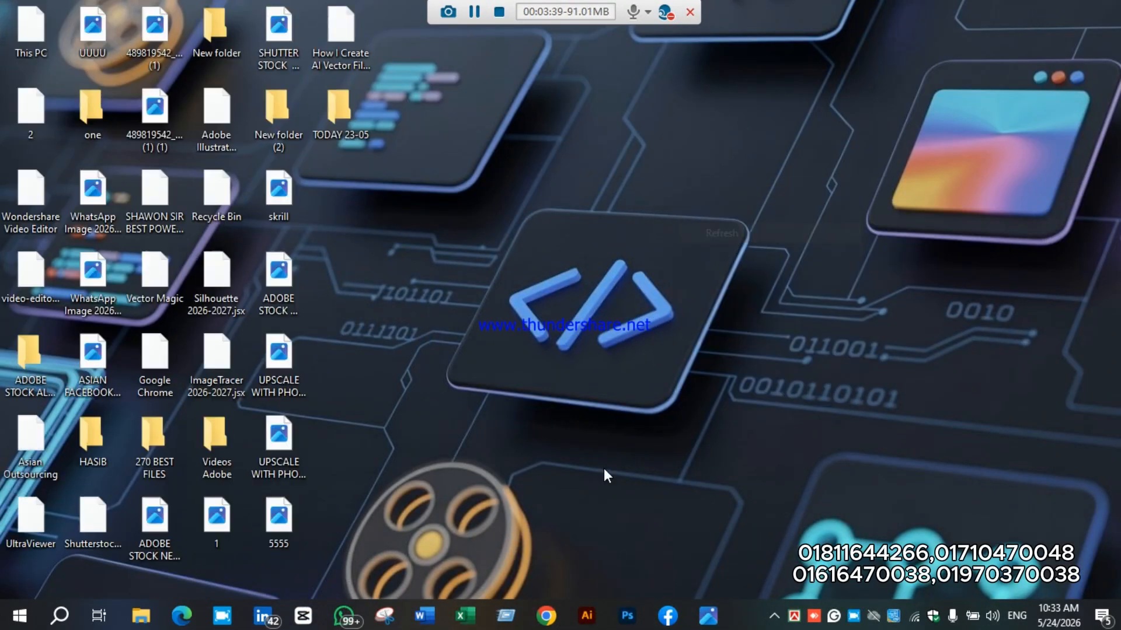
pyautogui.click(585, 616)
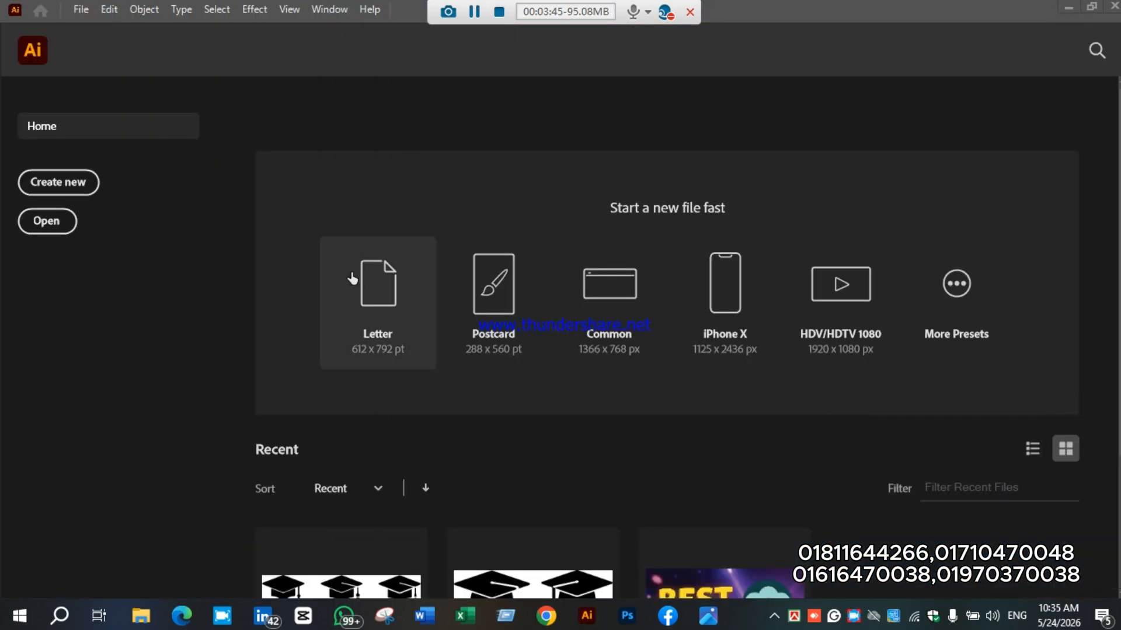
# Step: Run the ImageTracer 2026-2027 script to bring up its image trace configuration
pyautogui.click(82, 10)
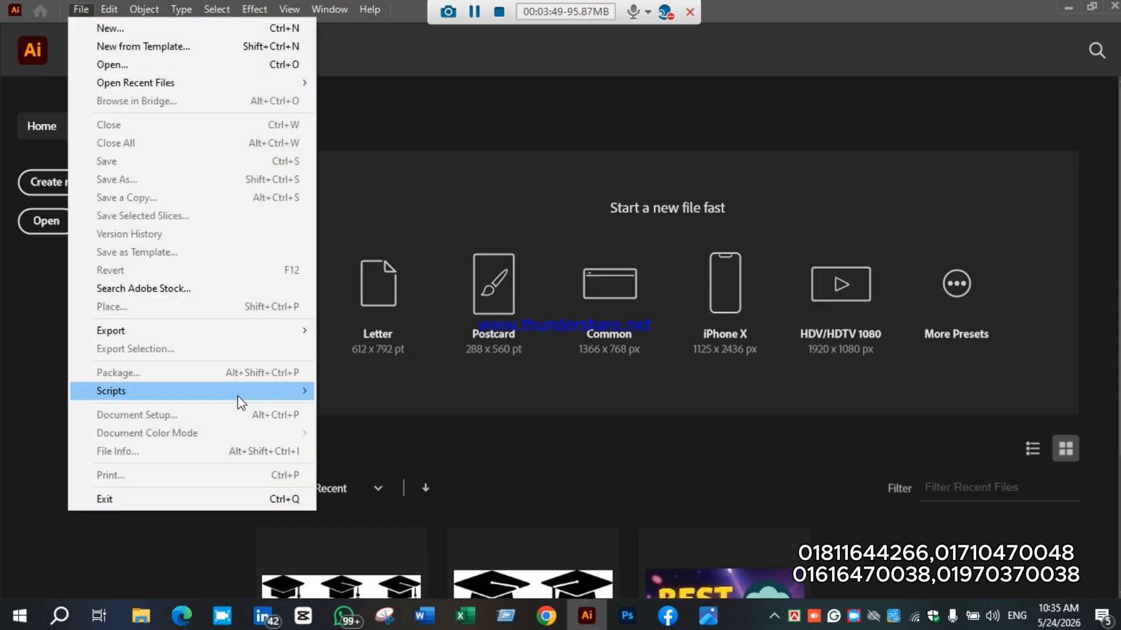
pyautogui.moveTo(239, 394)
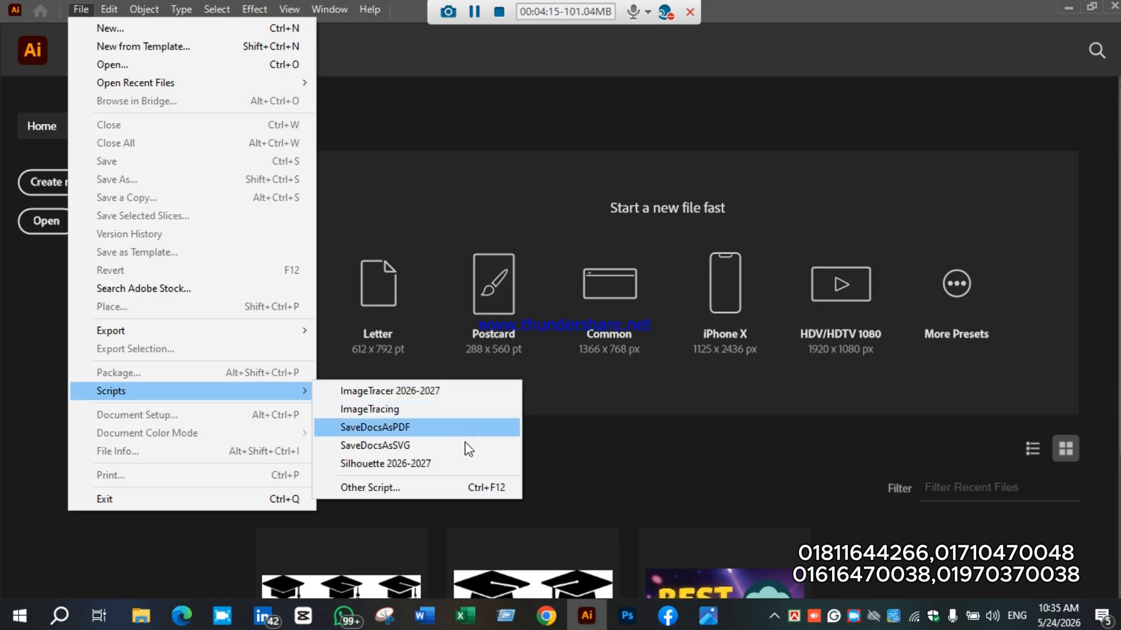
pyautogui.click(463, 390)
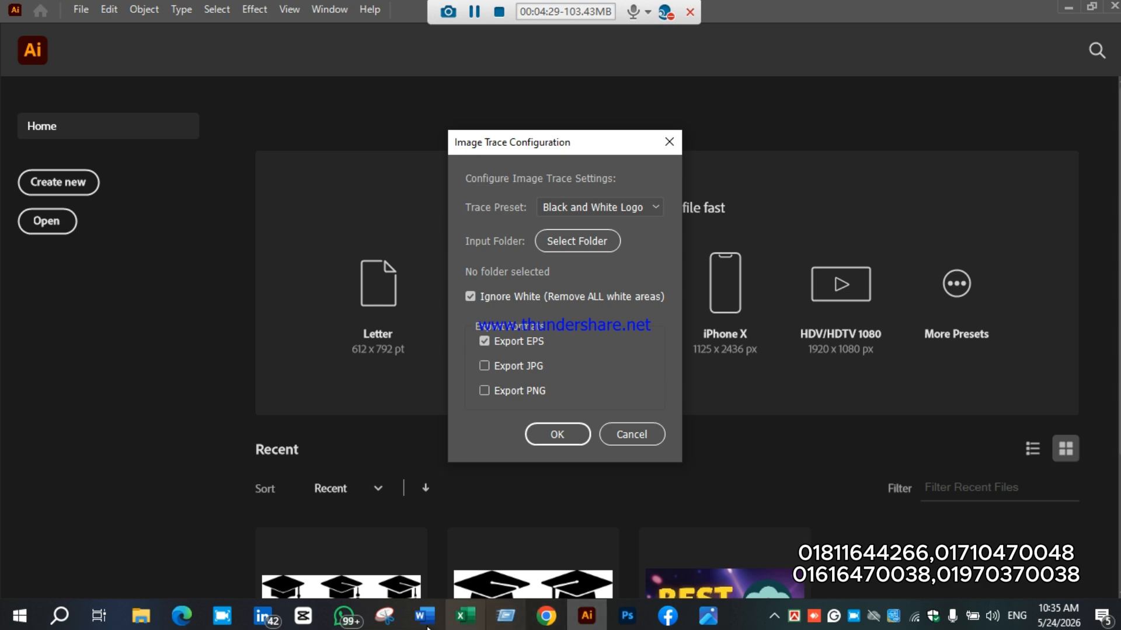
# Step: Switch to File Explorer, view the first few icon images in the FOR AD AND ST folder, and return to Illustrator
pyautogui.click(140, 616)
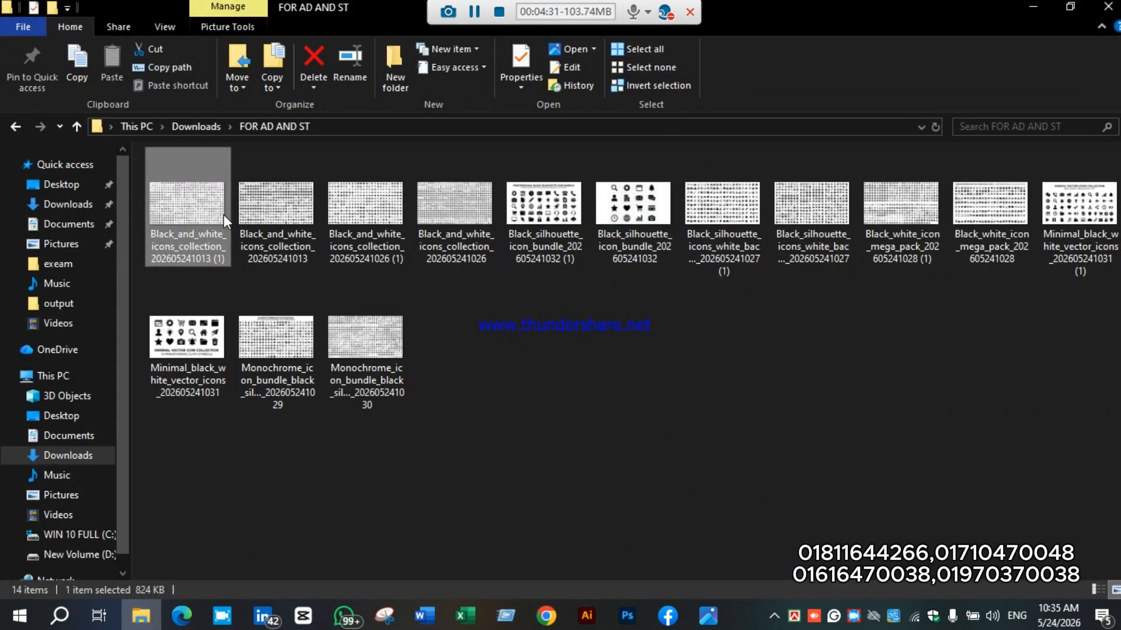
pyautogui.doubleClick(194, 211)
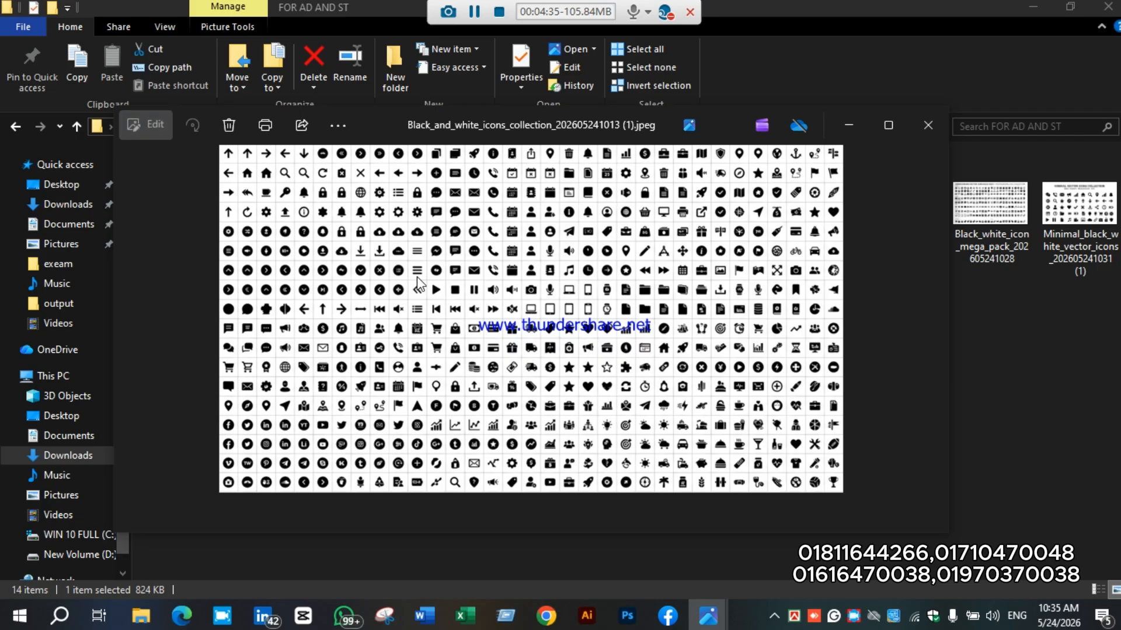
pyautogui.press('Right')
pyautogui.press('Right')
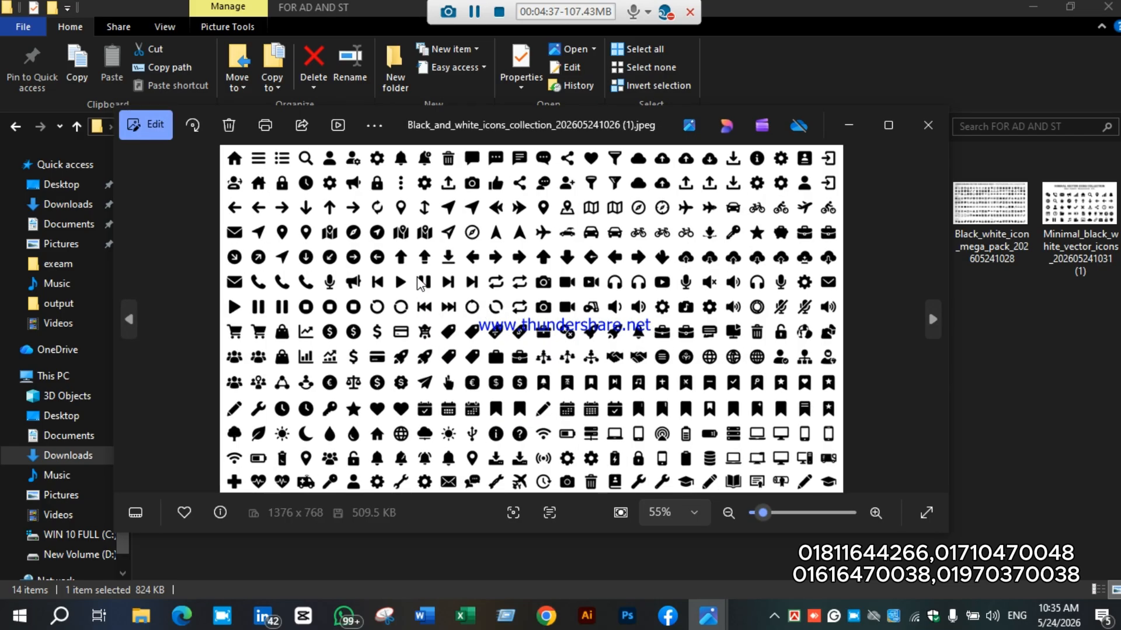
pyautogui.click(928, 125)
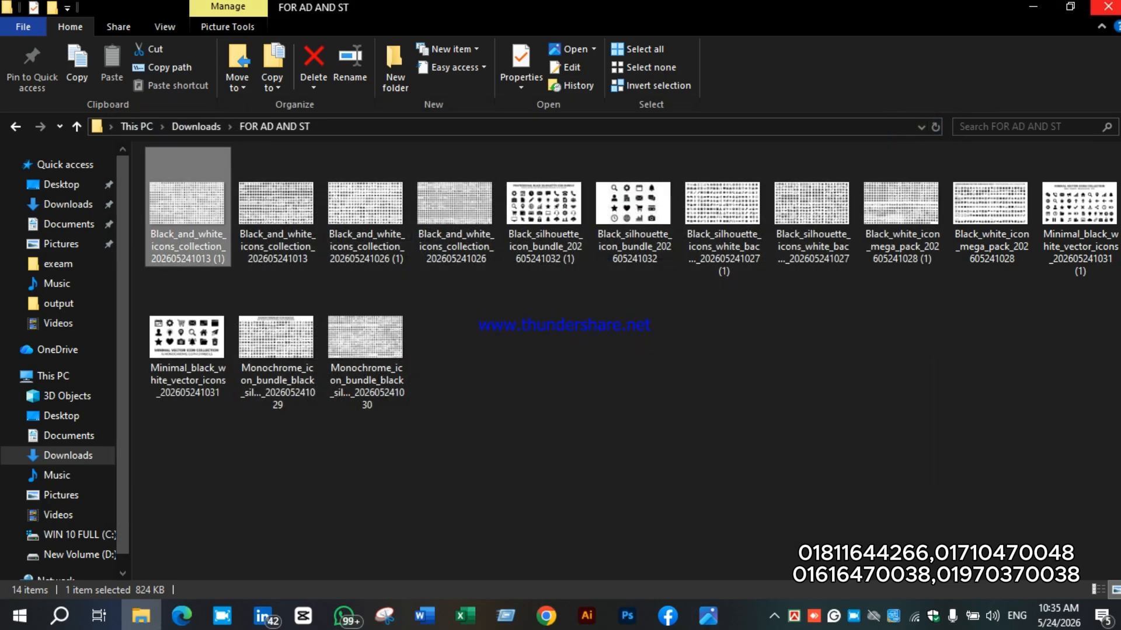
pyautogui.click(1032, 7)
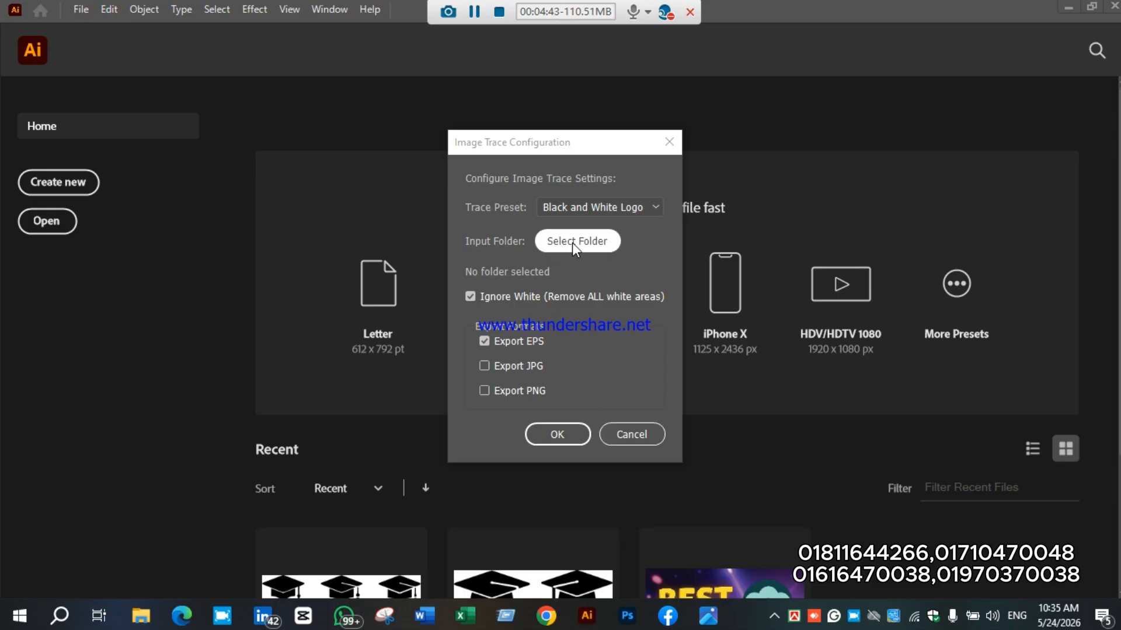
# Step: Choose Downloads\FOR AD AND ST as input folder and start the trace with Black and White Logo preset, Ignore White and EPS export
pyautogui.click(589, 240)
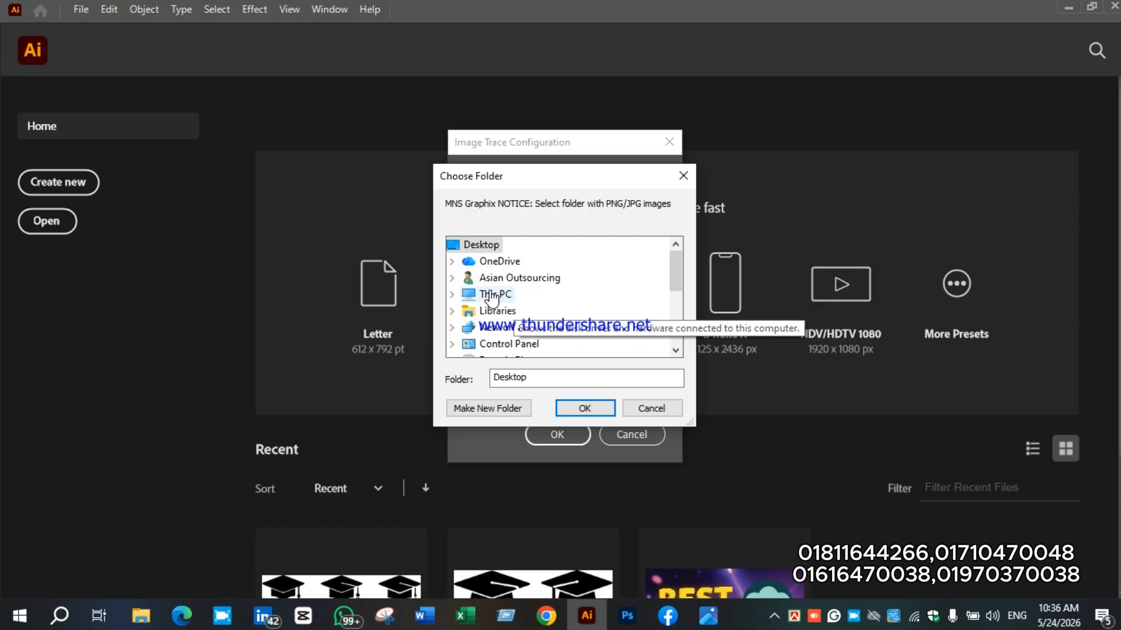
pyautogui.click(488, 297)
pyautogui.click(516, 315)
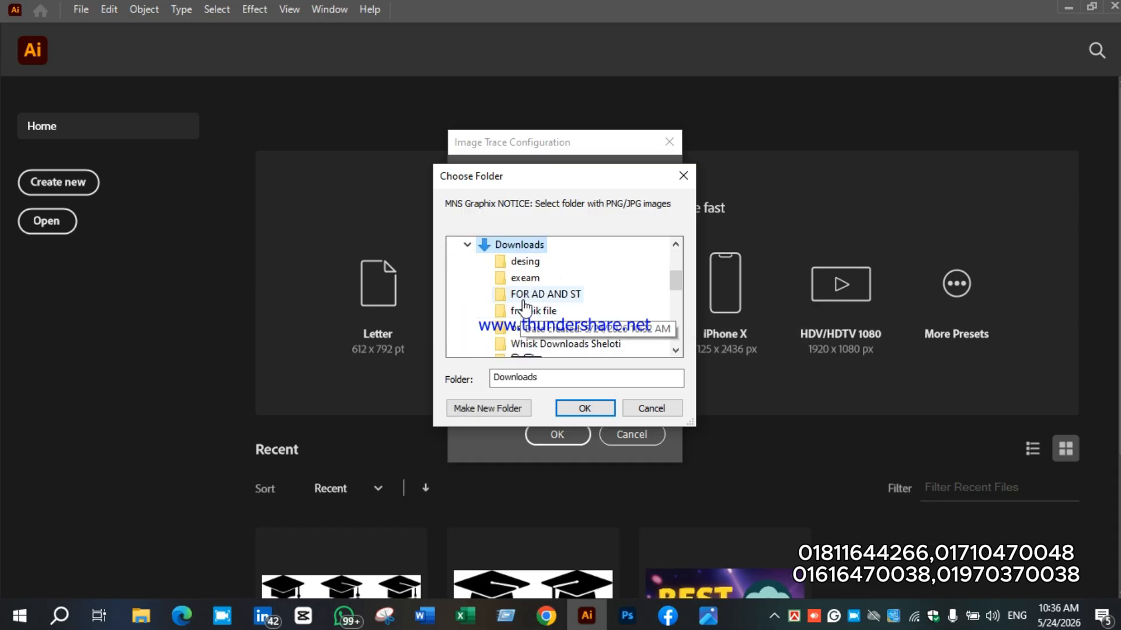
pyautogui.scroll(-1, 519, 316)
pyautogui.scroll(1, 553, 286)
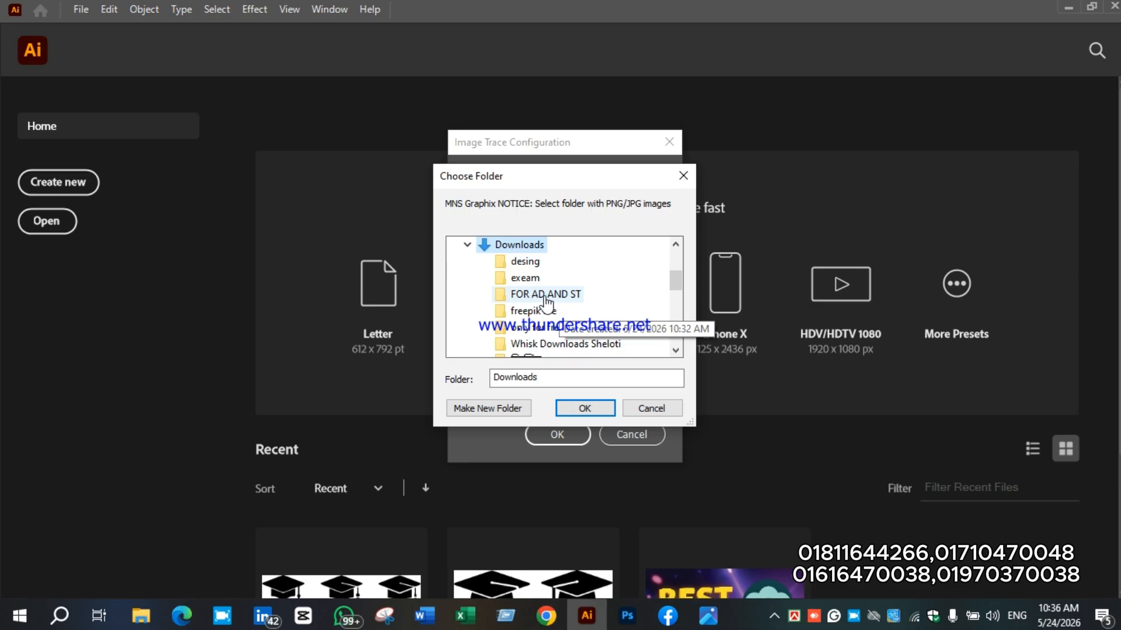
pyautogui.click(561, 297)
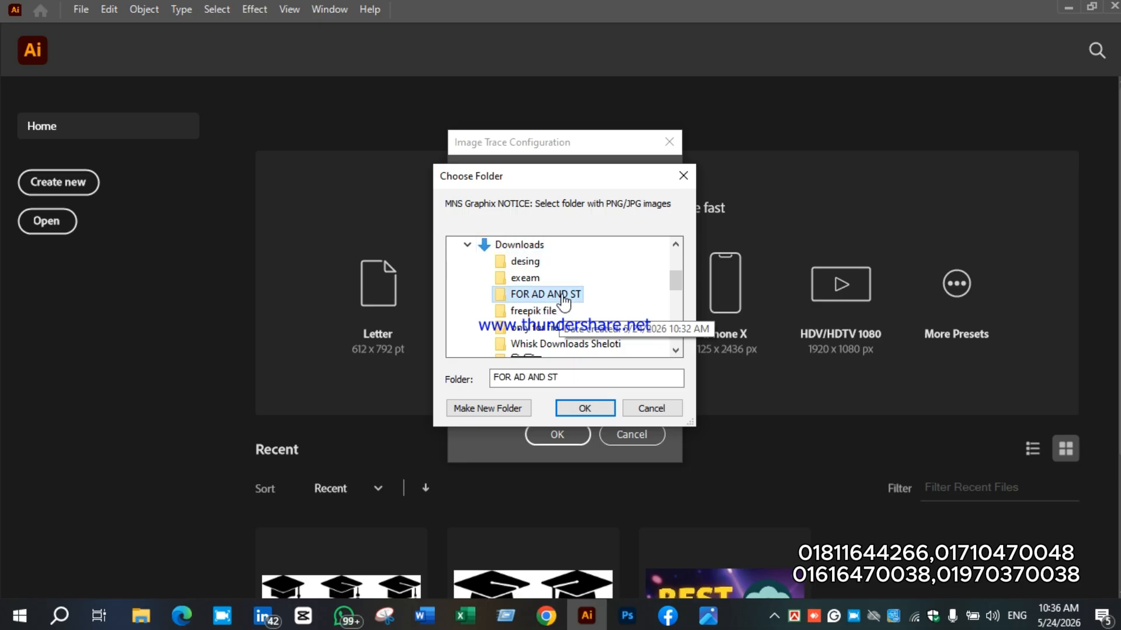
pyautogui.click(578, 404)
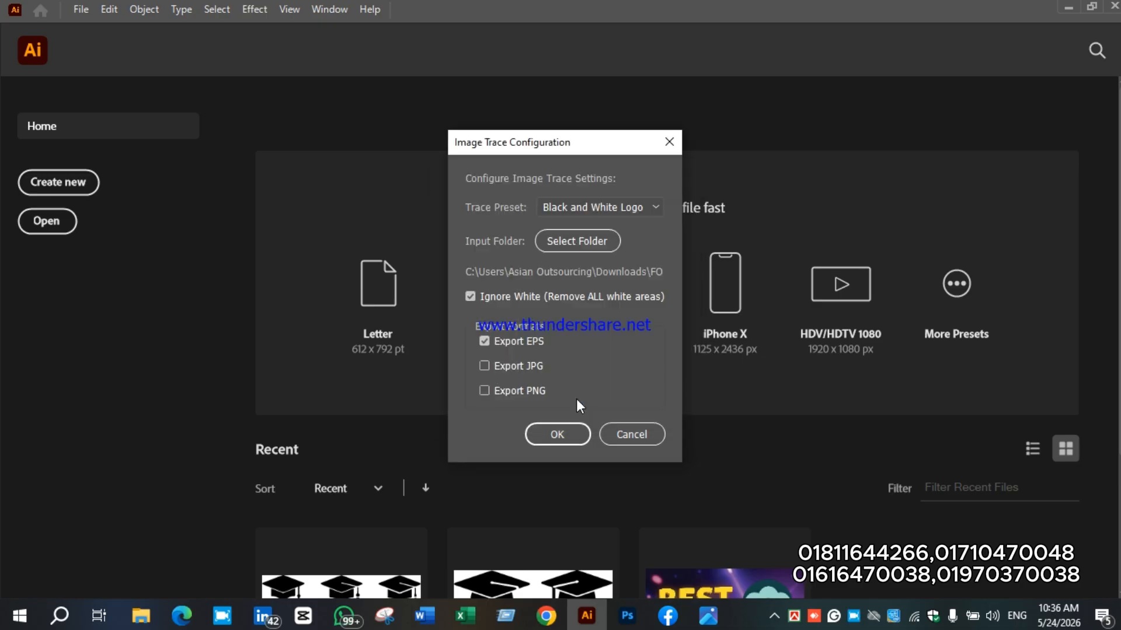
pyautogui.click(575, 433)
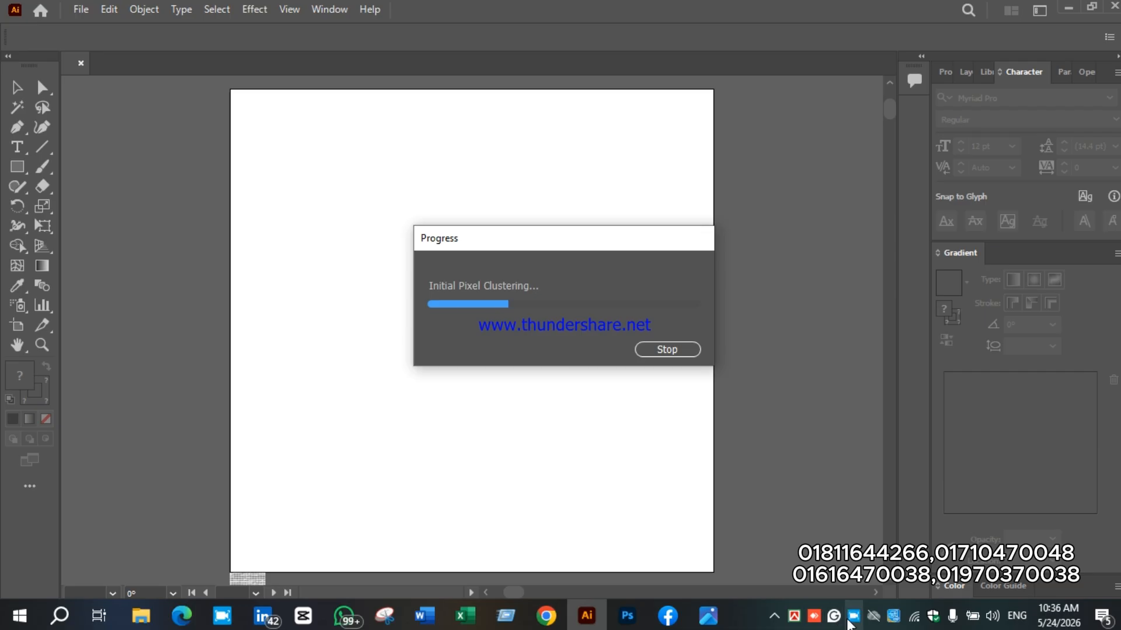
pyautogui.rightClick(853, 618)
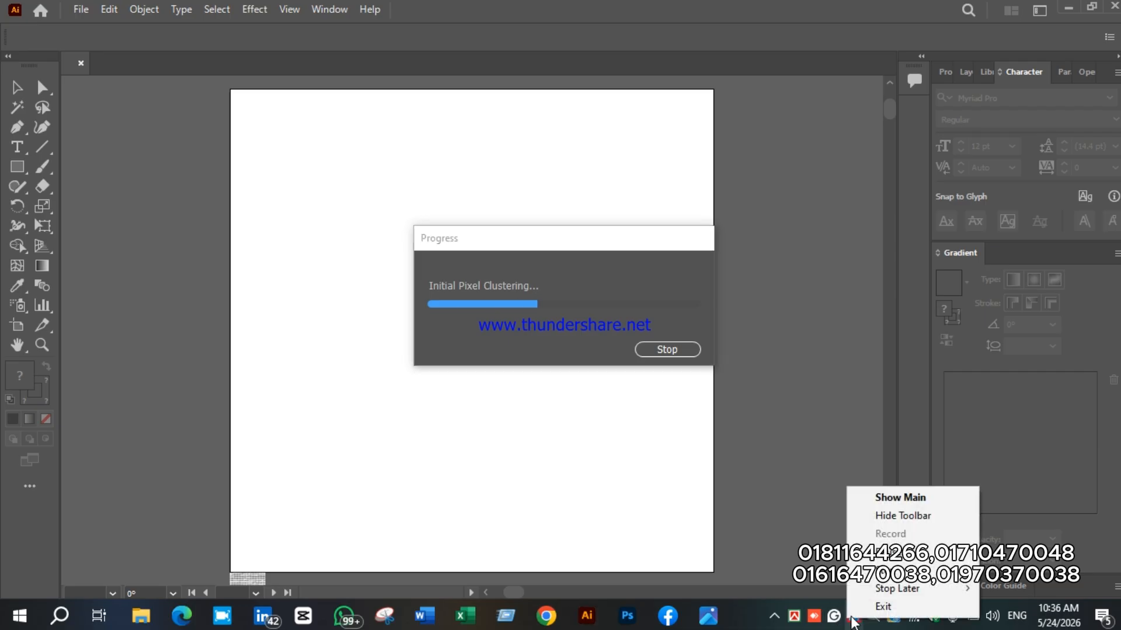
pyautogui.click(902, 497)
pyautogui.click(794, 293)
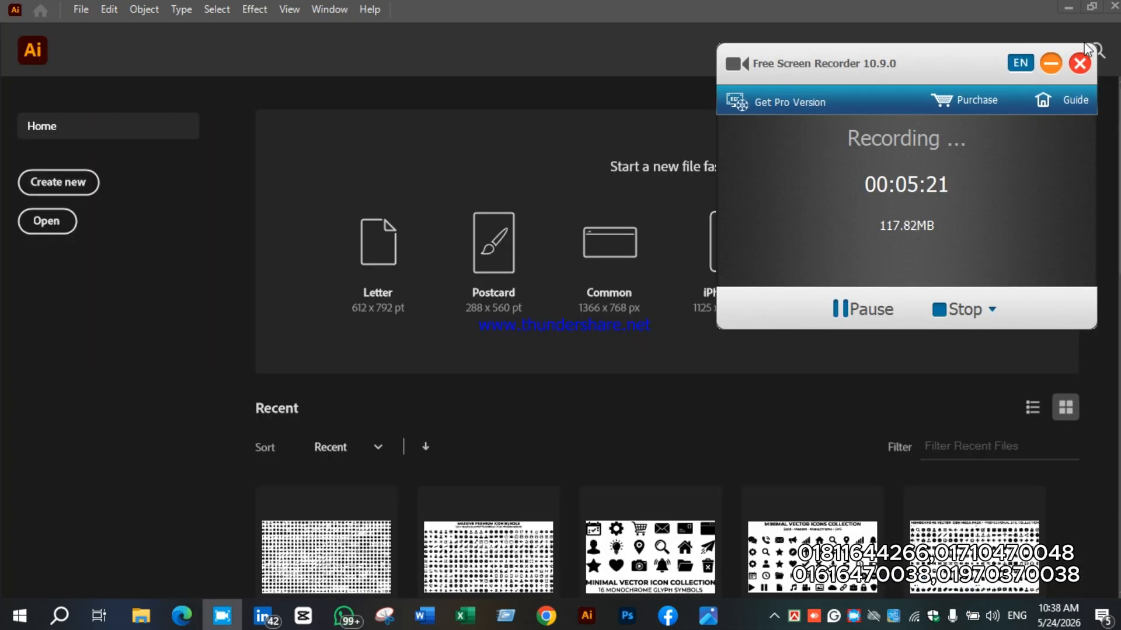
pyautogui.click(1049, 64)
# Step: Minimise Illustrator and open the output folder inside FOR AD AND ST in File Explorer to check the exported EPS files
pyautogui.click(1067, 6)
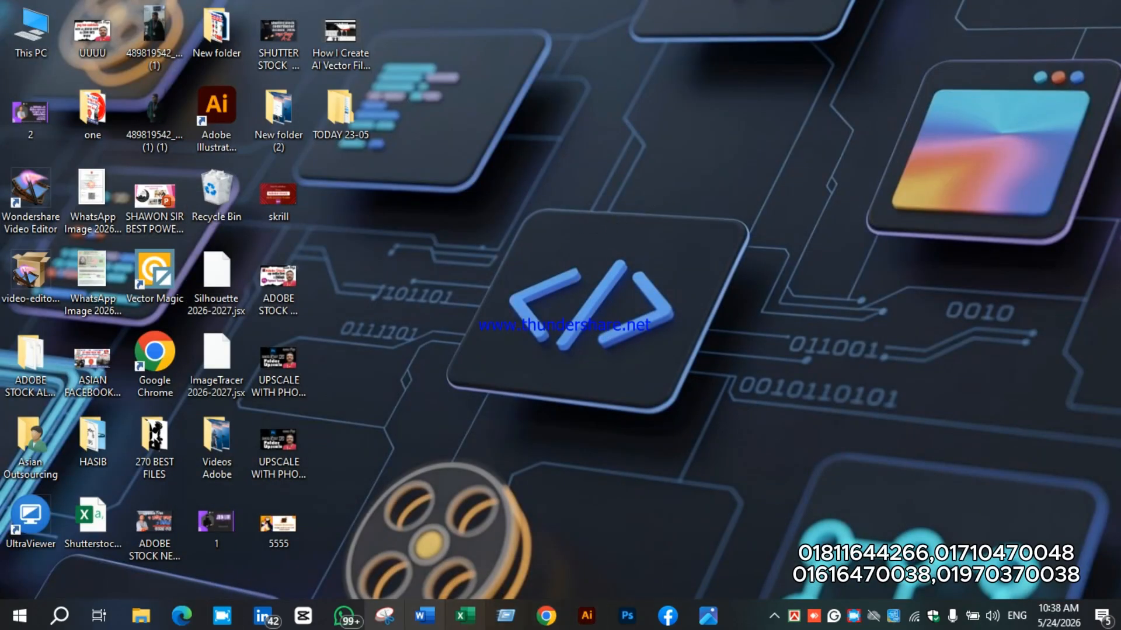
pyautogui.click(141, 614)
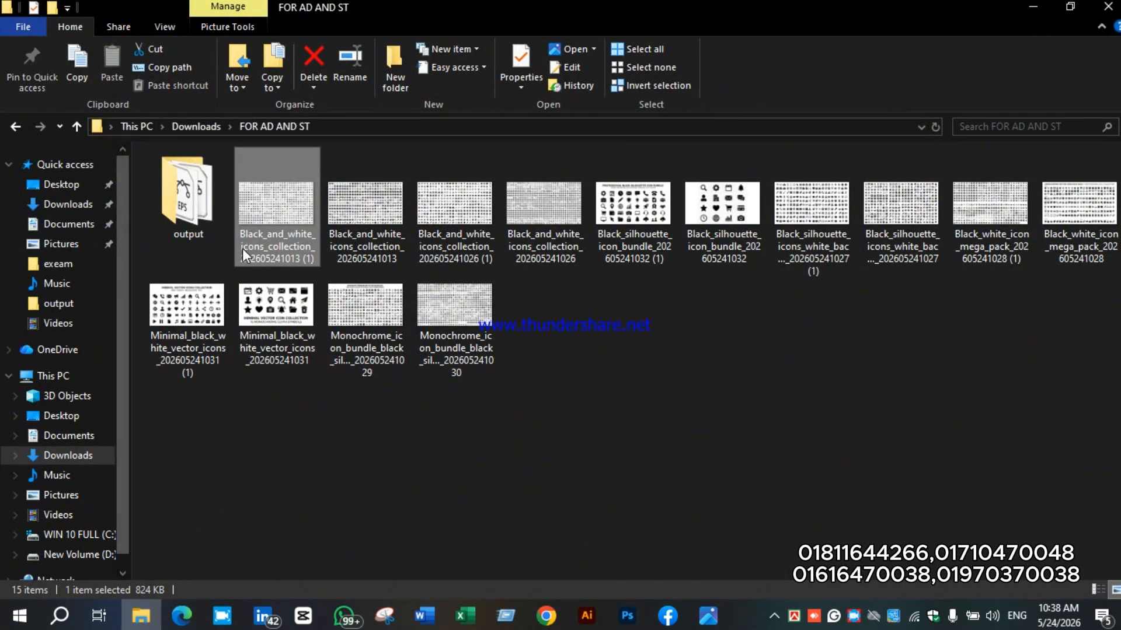
pyautogui.click(13, 126)
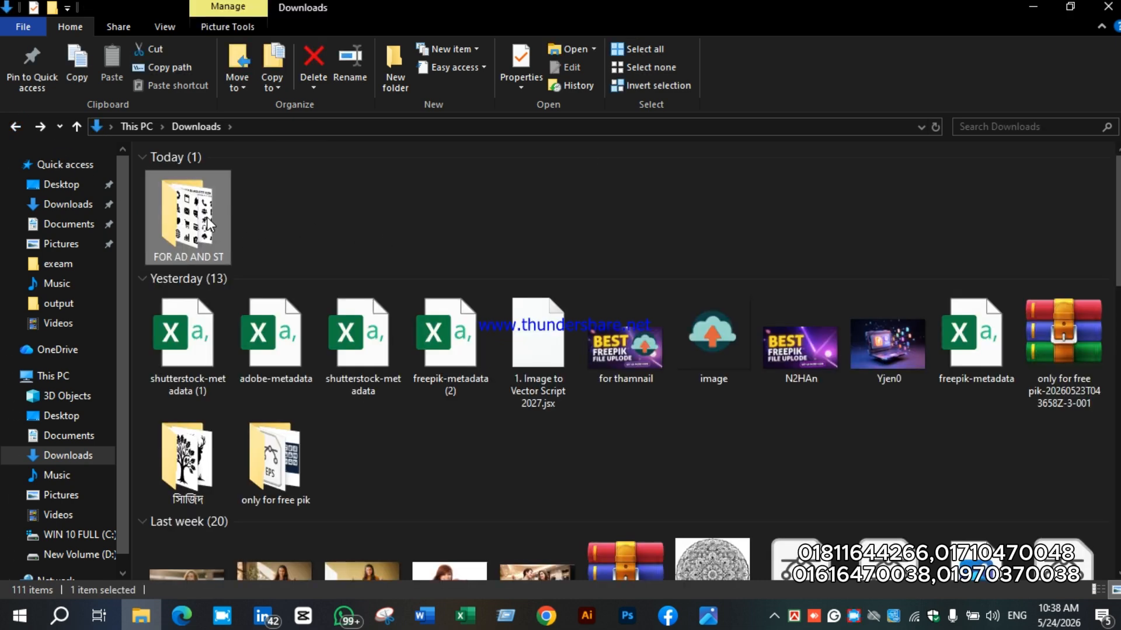
pyautogui.doubleClick(206, 216)
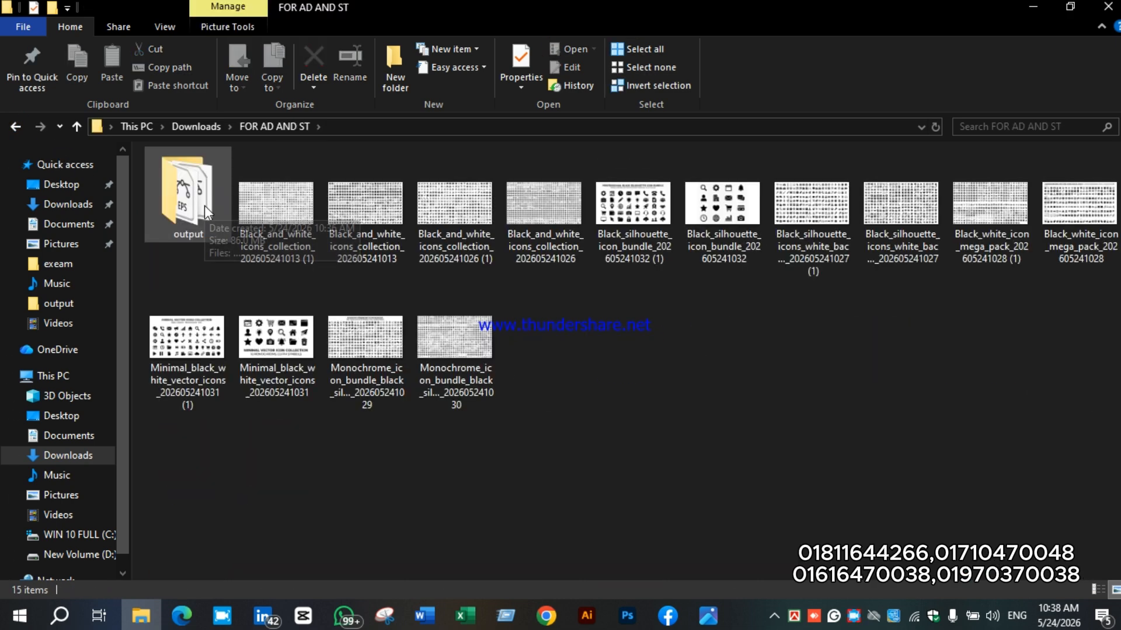
pyautogui.doubleClick(188, 208)
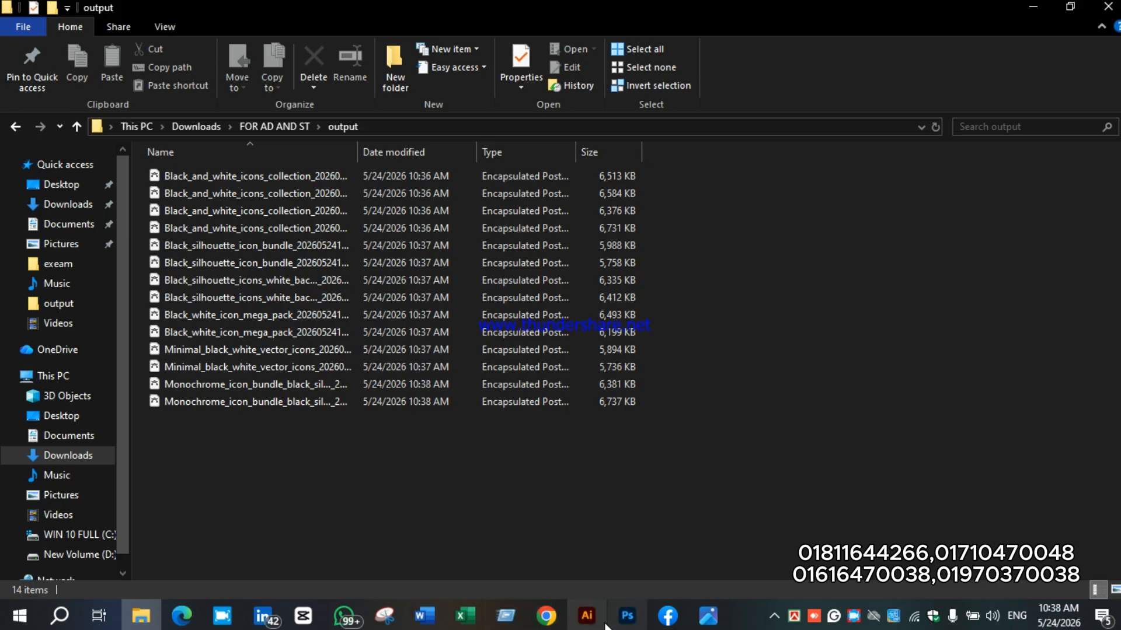
pyautogui.click(587, 616)
pyautogui.click(78, 9)
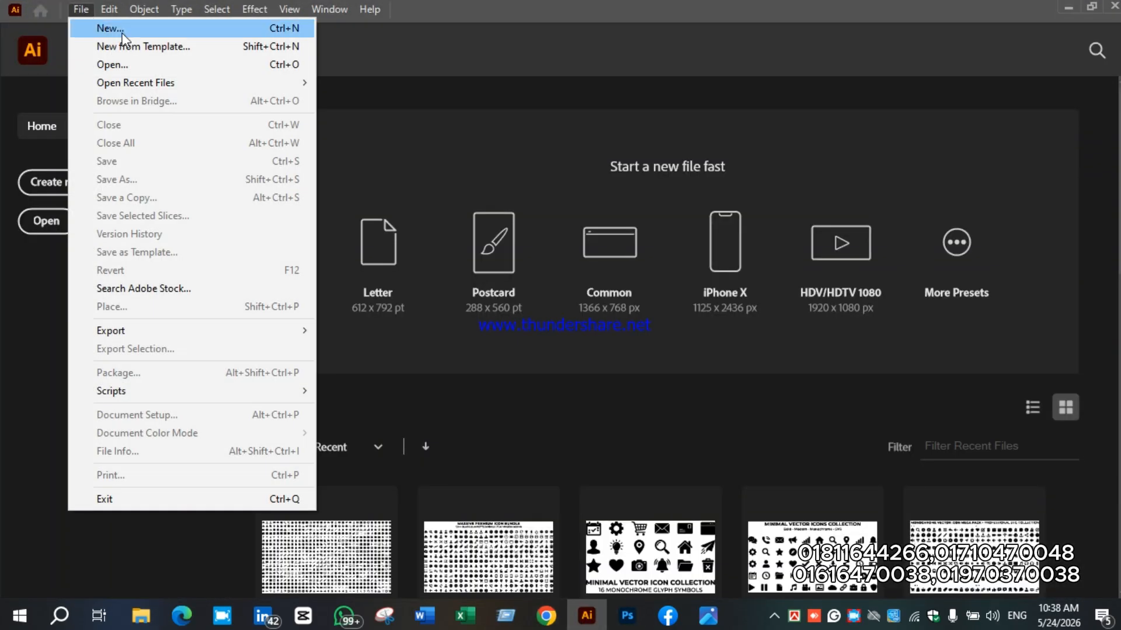
pyautogui.click(145, 58)
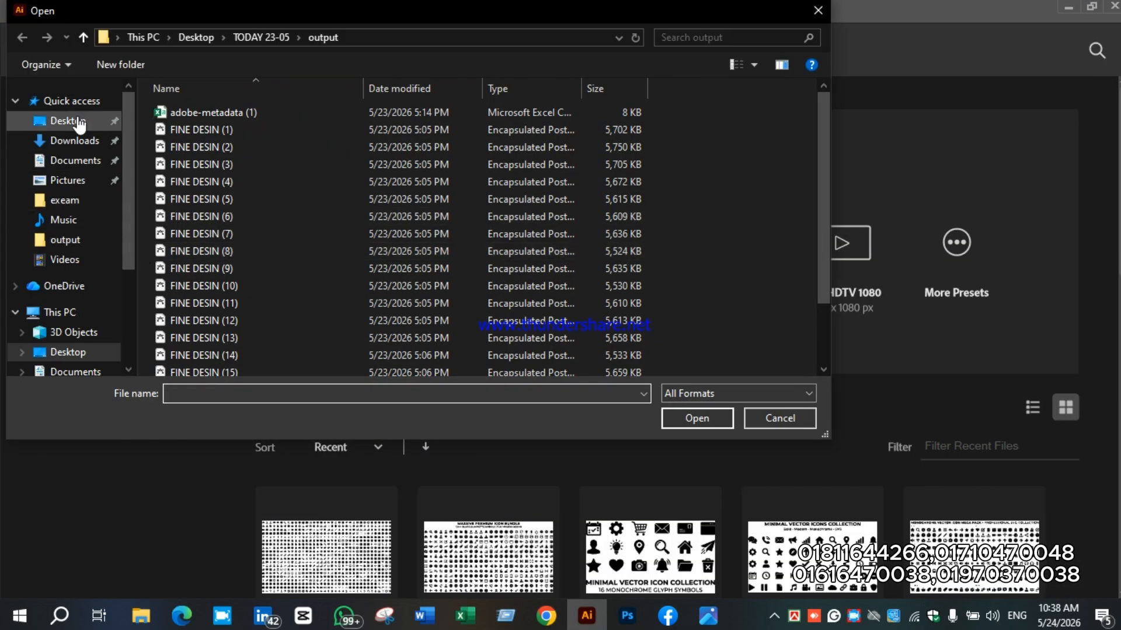
pyautogui.click(74, 141)
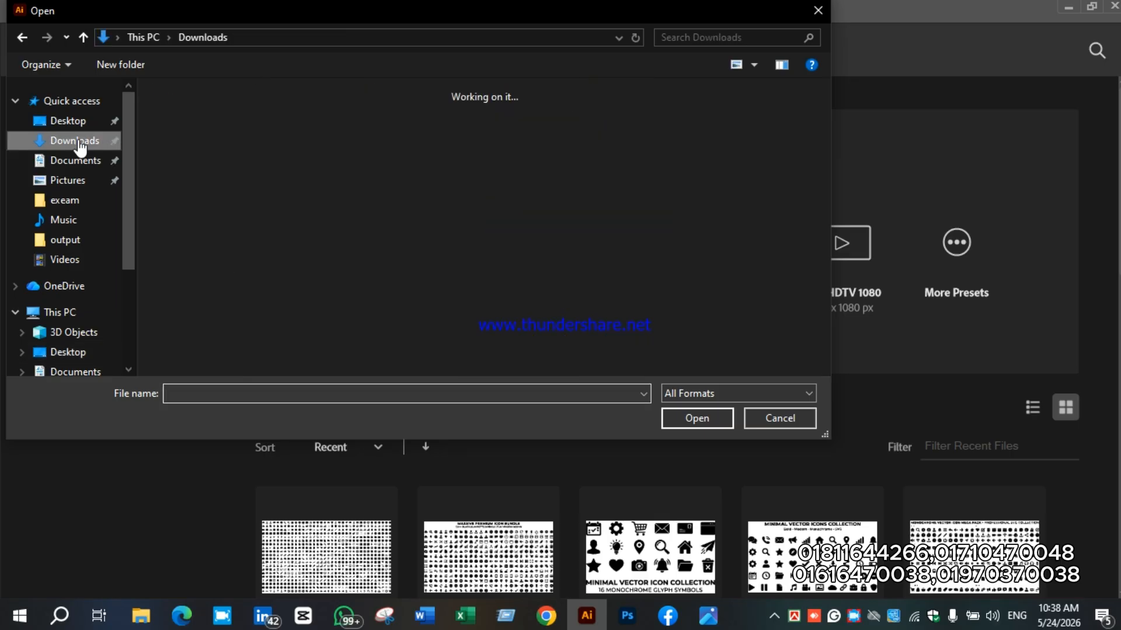
pyautogui.doubleClick(193, 153)
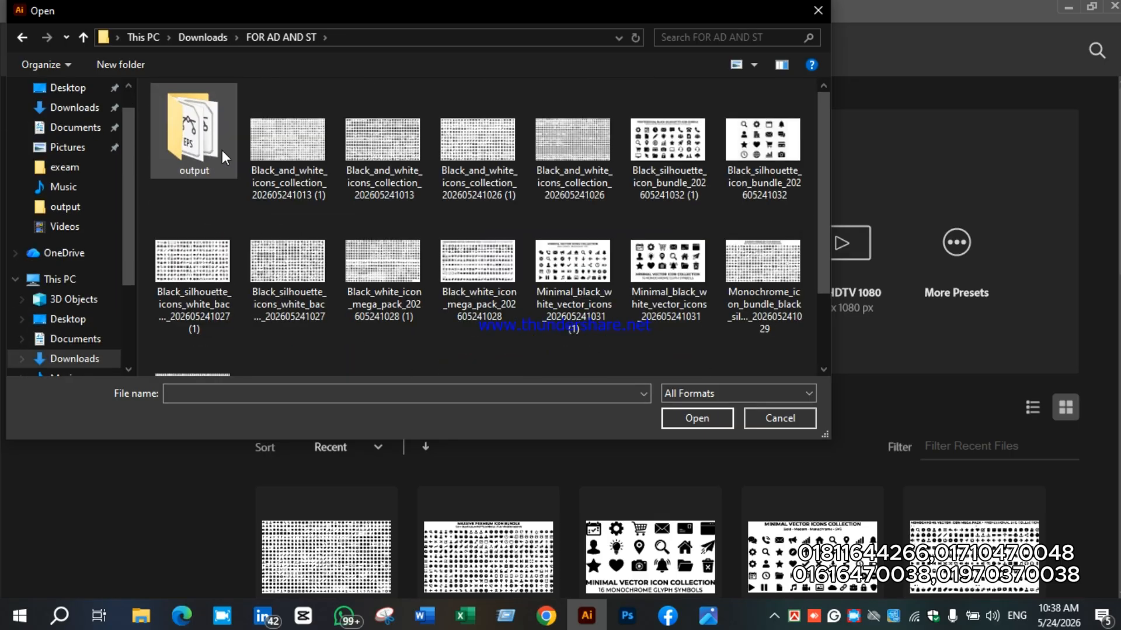
pyautogui.doubleClick(219, 137)
pyautogui.click(233, 111)
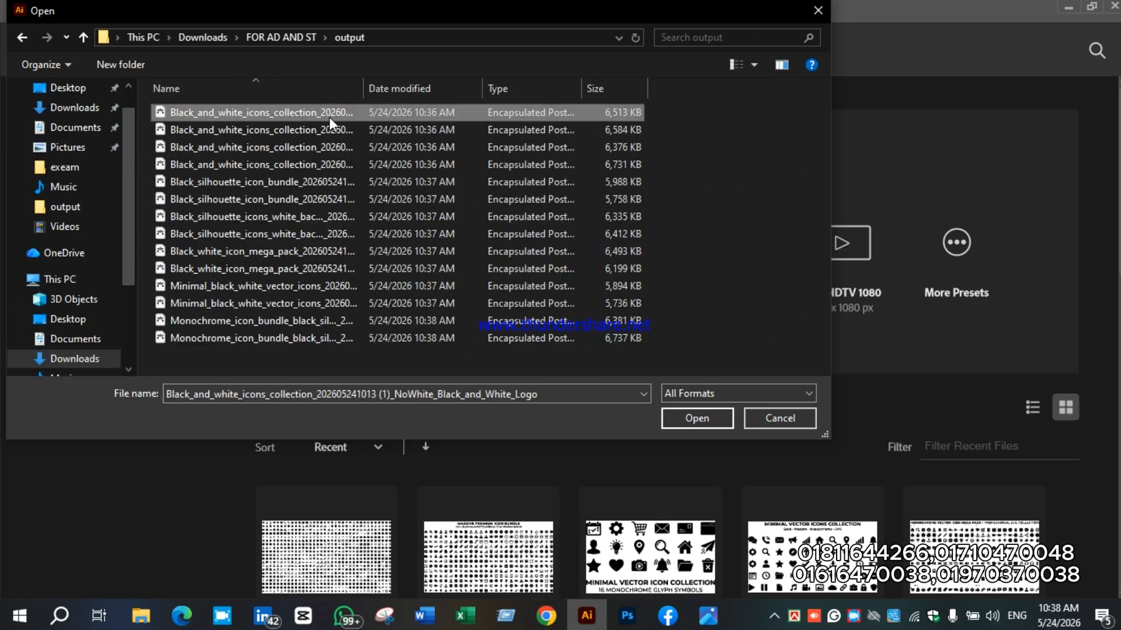
pyautogui.click(719, 418)
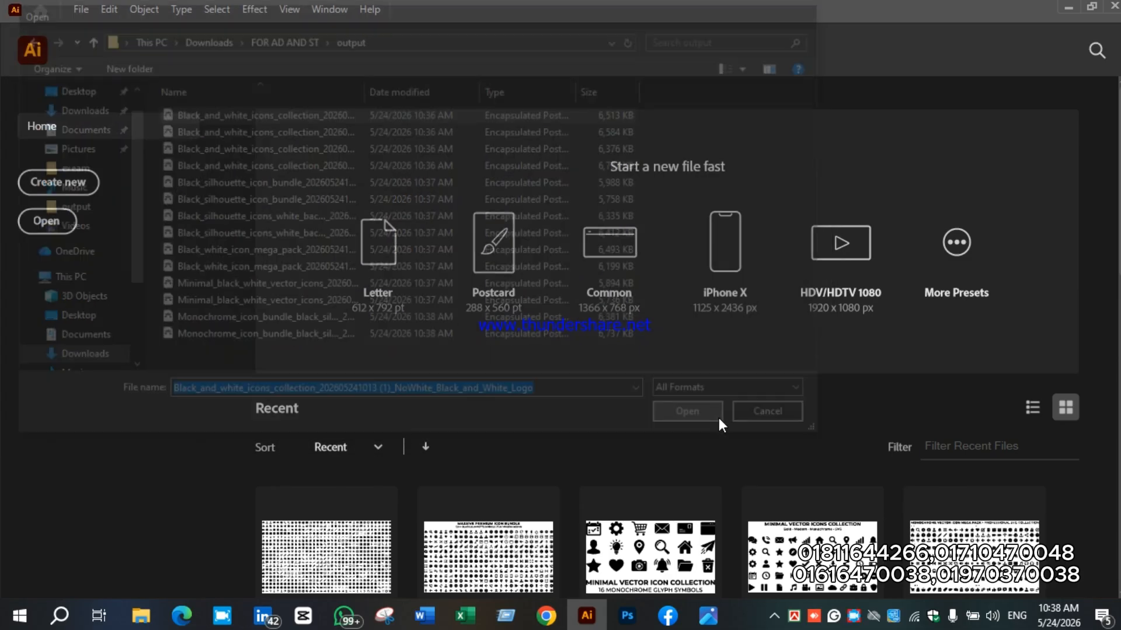
pyautogui.click(657, 339)
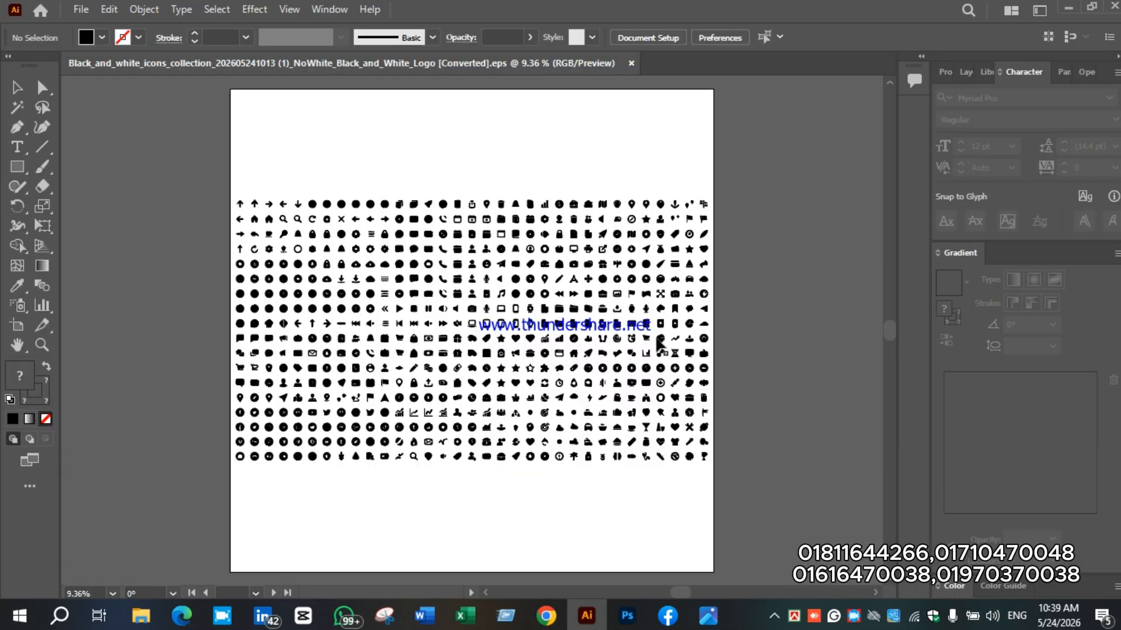
# Step: Ungroup the traced icon sheet and try moving and stretching single icons from its upper rows
pyautogui.click(565, 332)
pyautogui.rightClick(568, 328)
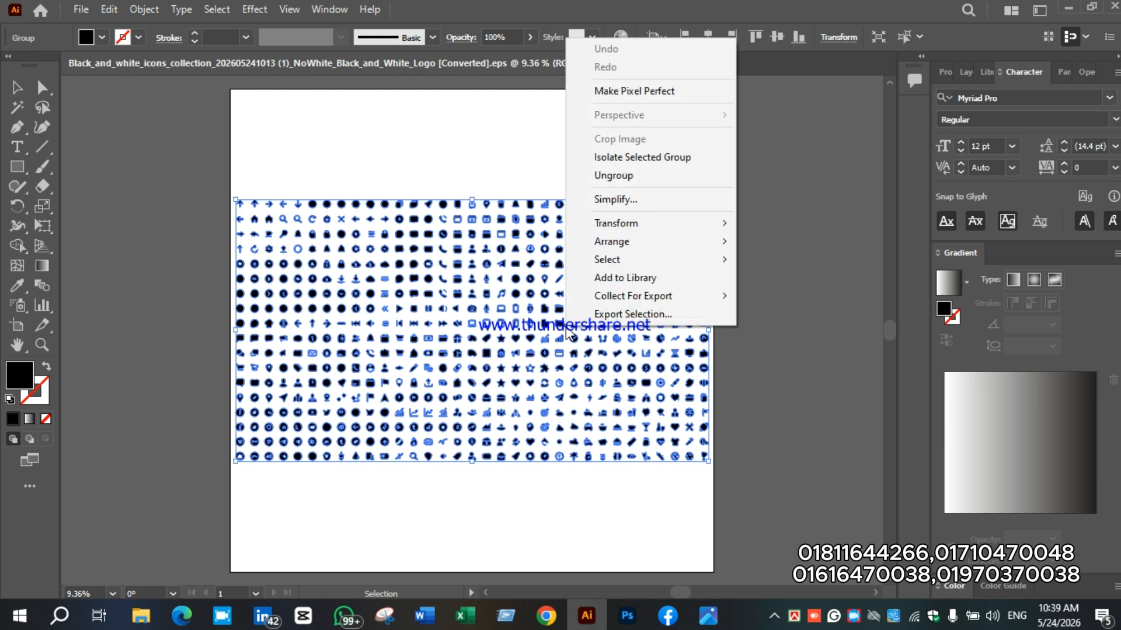
pyautogui.click(694, 182)
pyautogui.scroll(5, 895, 187)
pyautogui.click(646, 420)
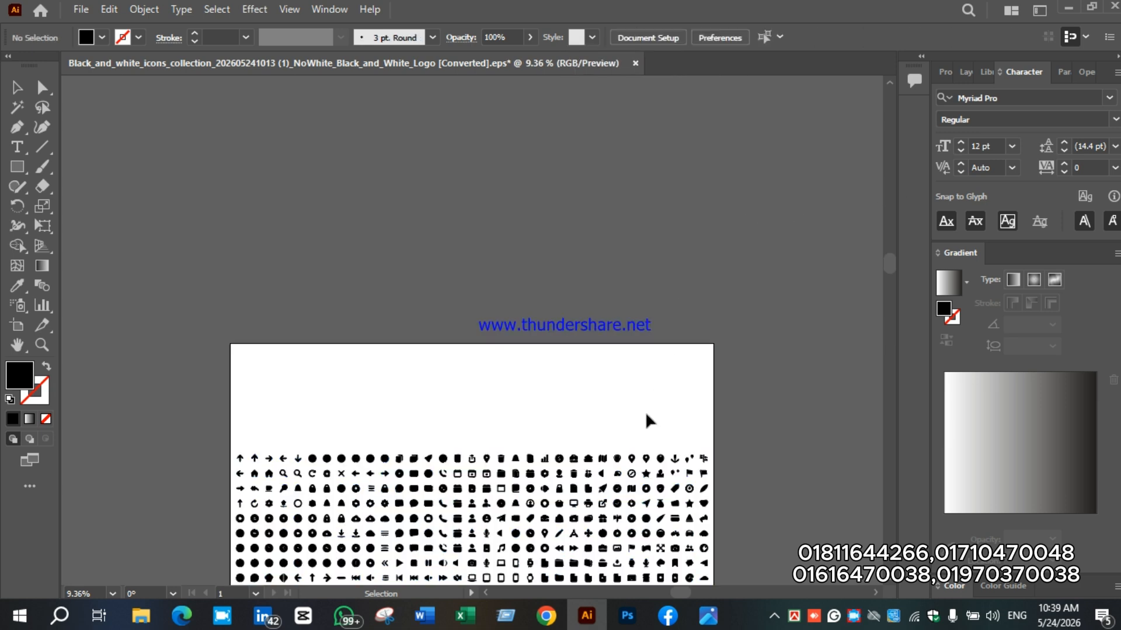
pyautogui.click(659, 460)
pyautogui.moveTo(658, 460); pyautogui.dragTo(675, 334)
pyautogui.moveTo(584, 469); pyautogui.dragTo(618, 386)
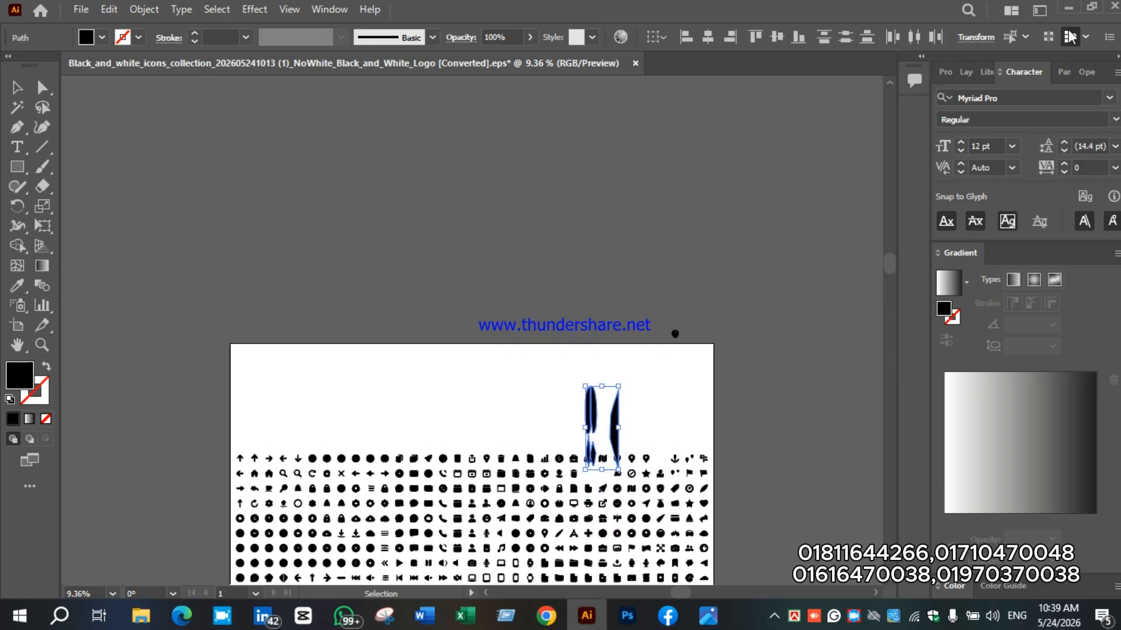
# Step: Close Illustrator without saving the changes to the EPS document
pyautogui.click(1113, 6)
pyautogui.click(672, 331)
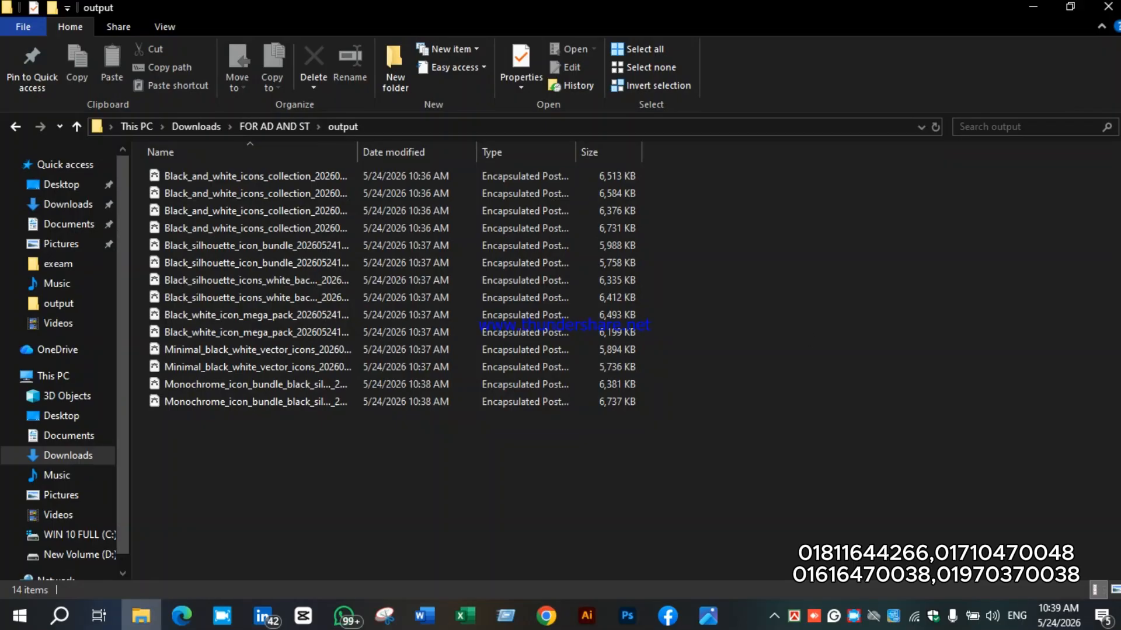
# Step: Move the output folder out of FOR AD AND ST into the main Downloads folder
pyautogui.click(17, 128)
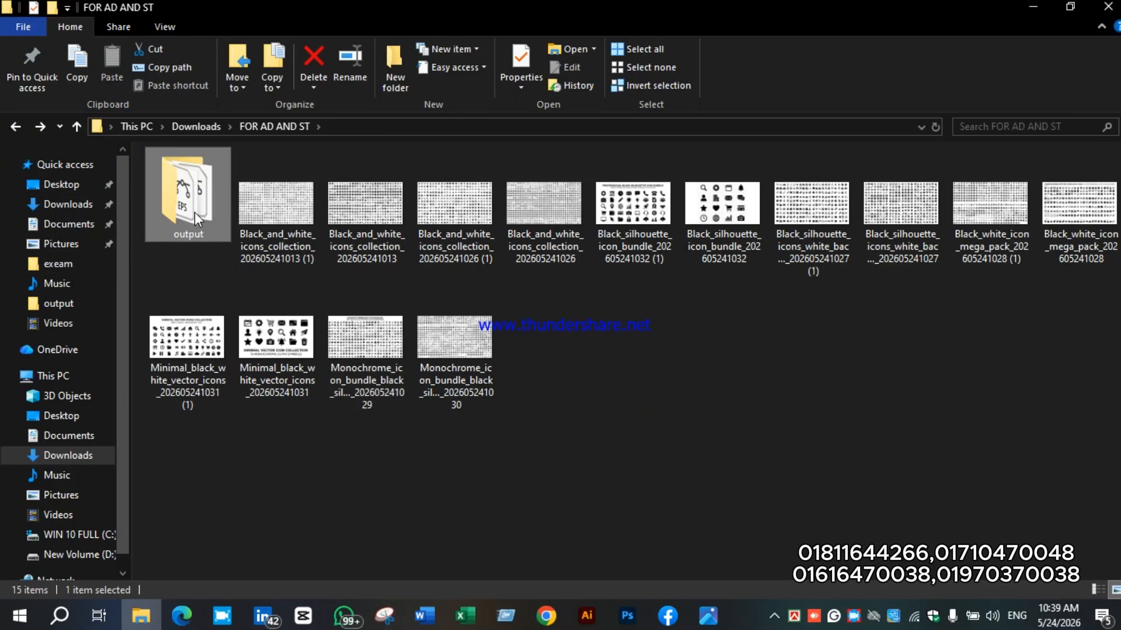
pyautogui.rightClick(204, 181)
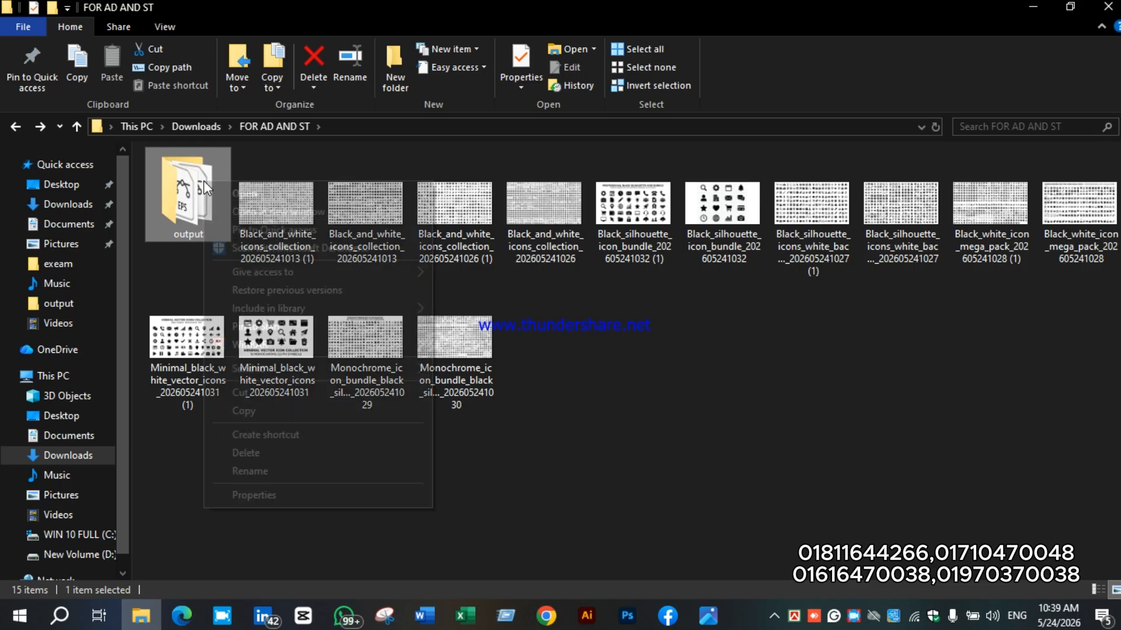
pyautogui.click(328, 394)
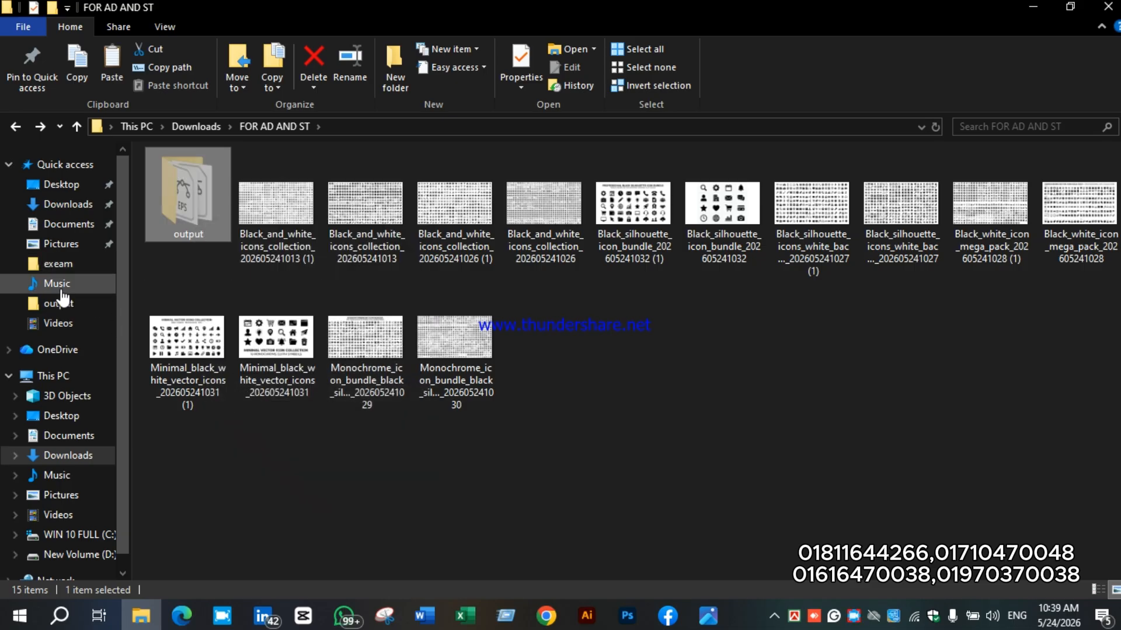
pyautogui.click(69, 205)
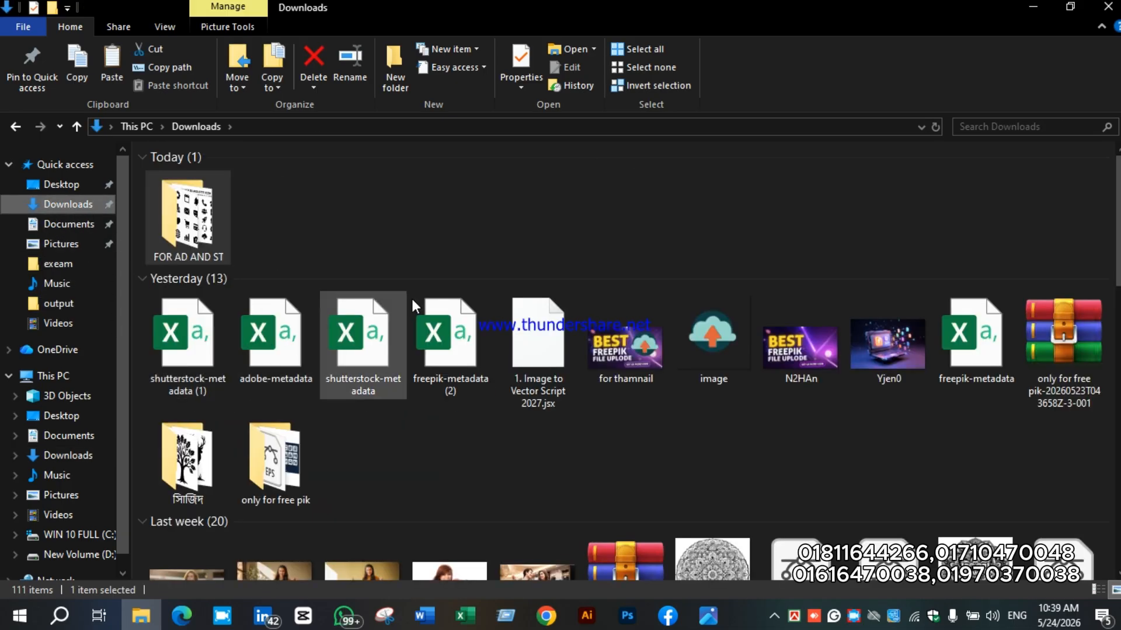
pyautogui.hotkey('ctrl', 'v')
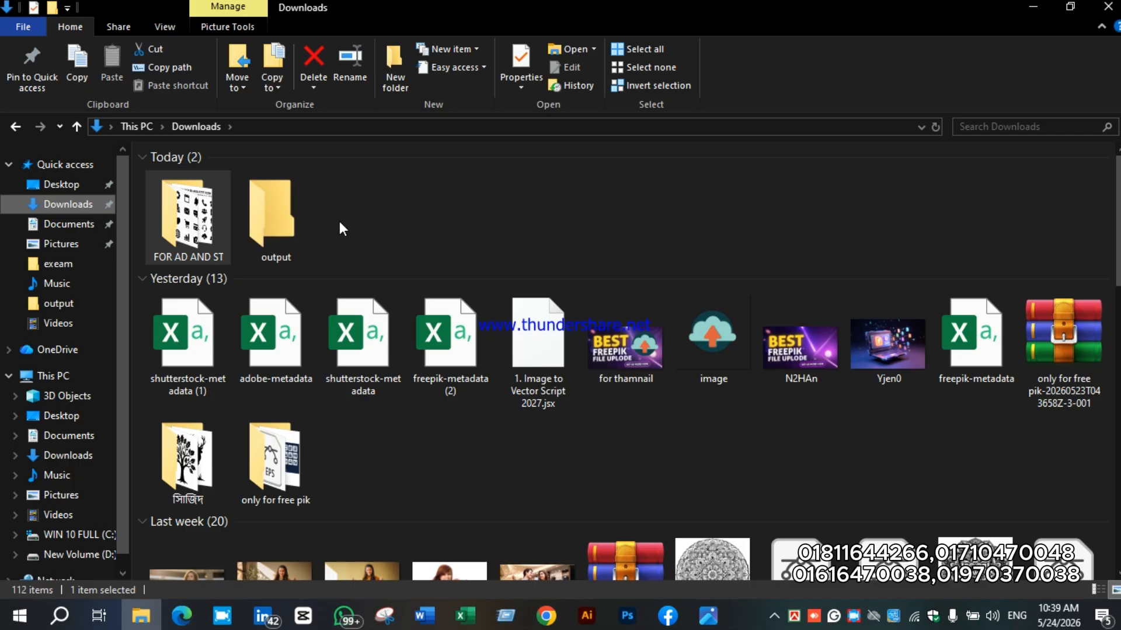
# Step: Delete the FOR AD AND ST folder from Downloads and rename the moved output folder as FOR AD FOR ST
pyautogui.click(187, 228)
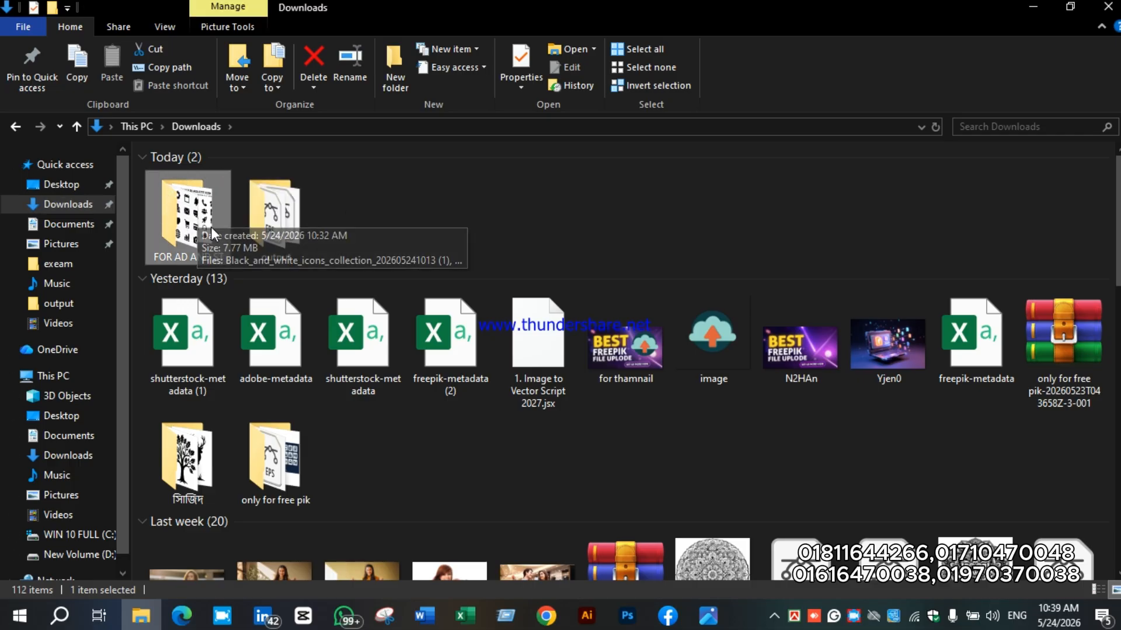
pyautogui.click(306, 49)
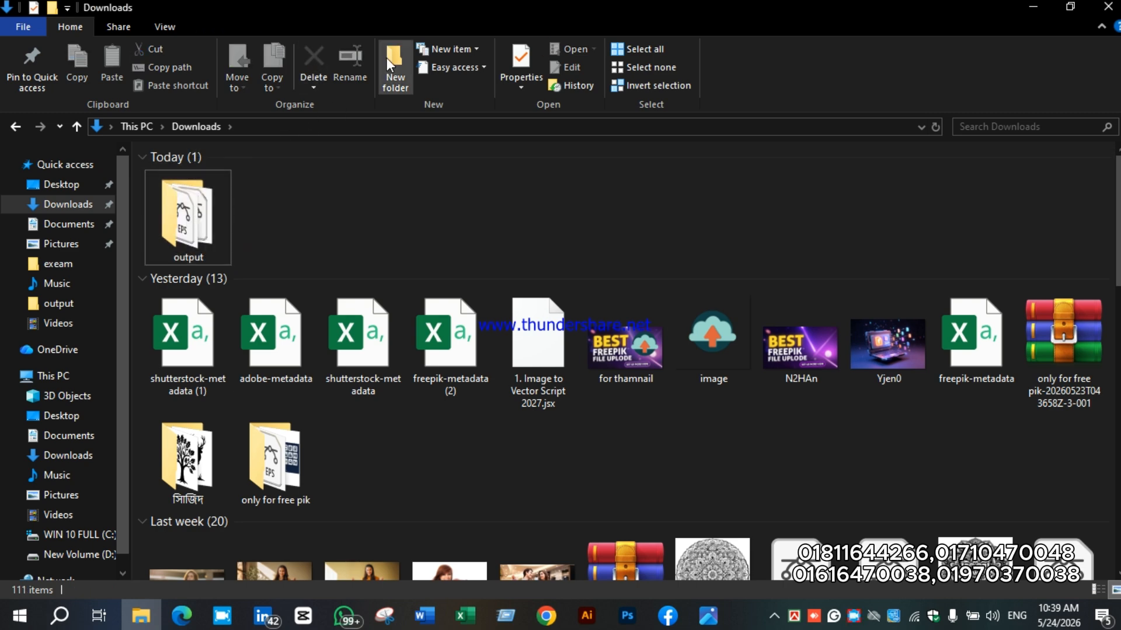
pyautogui.click(204, 212)
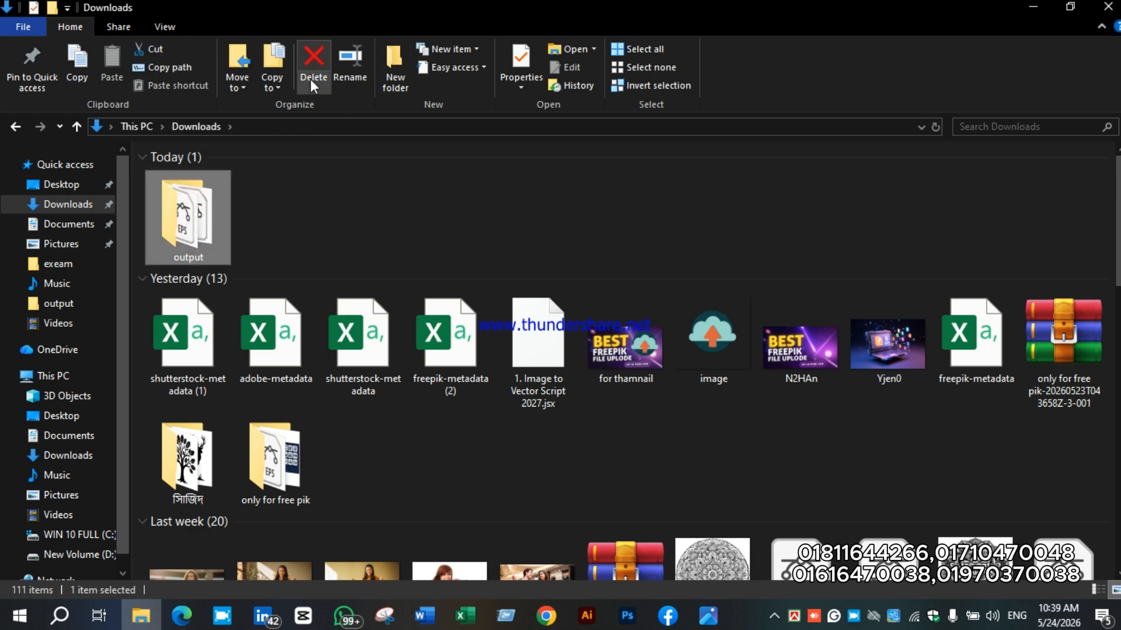
pyautogui.click(345, 63)
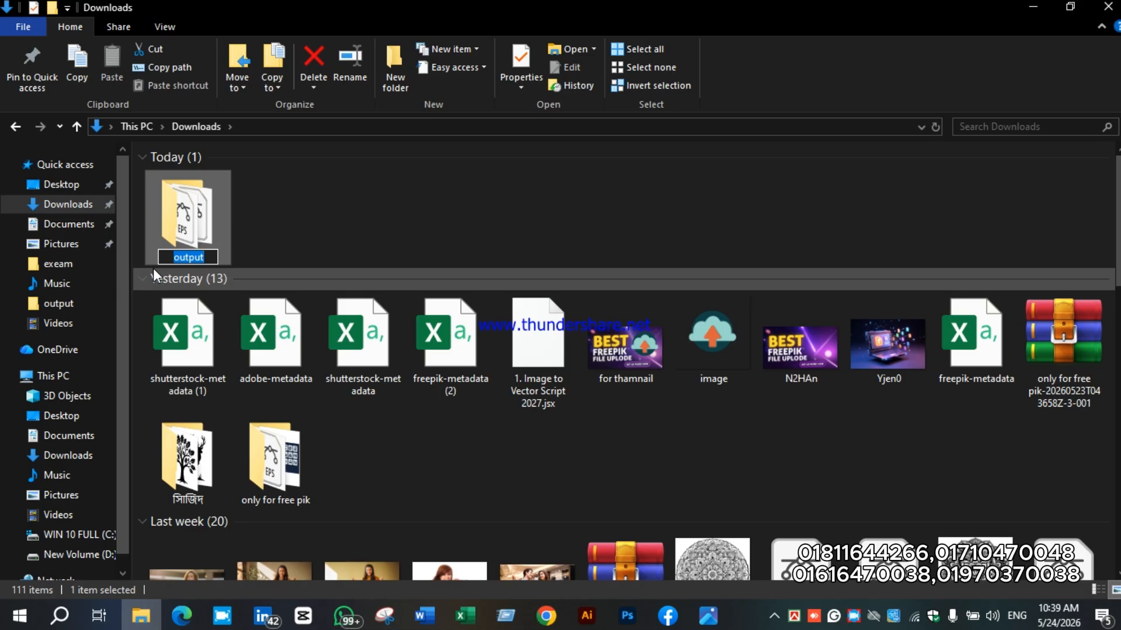
pyautogui.rightClick(854, 616)
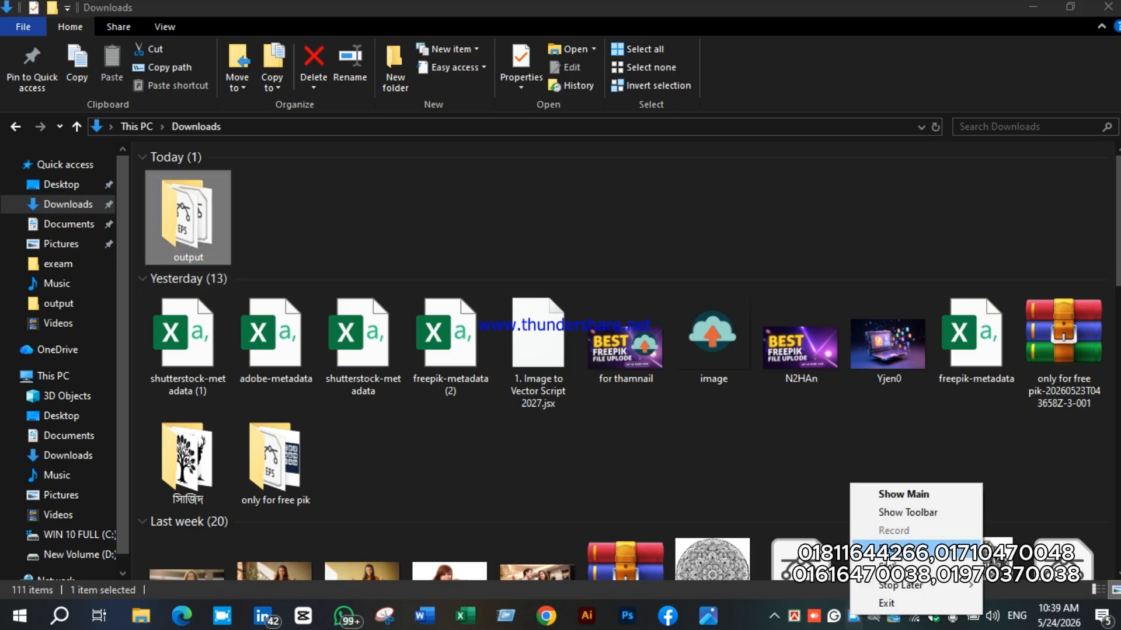
pyautogui.click(901, 511)
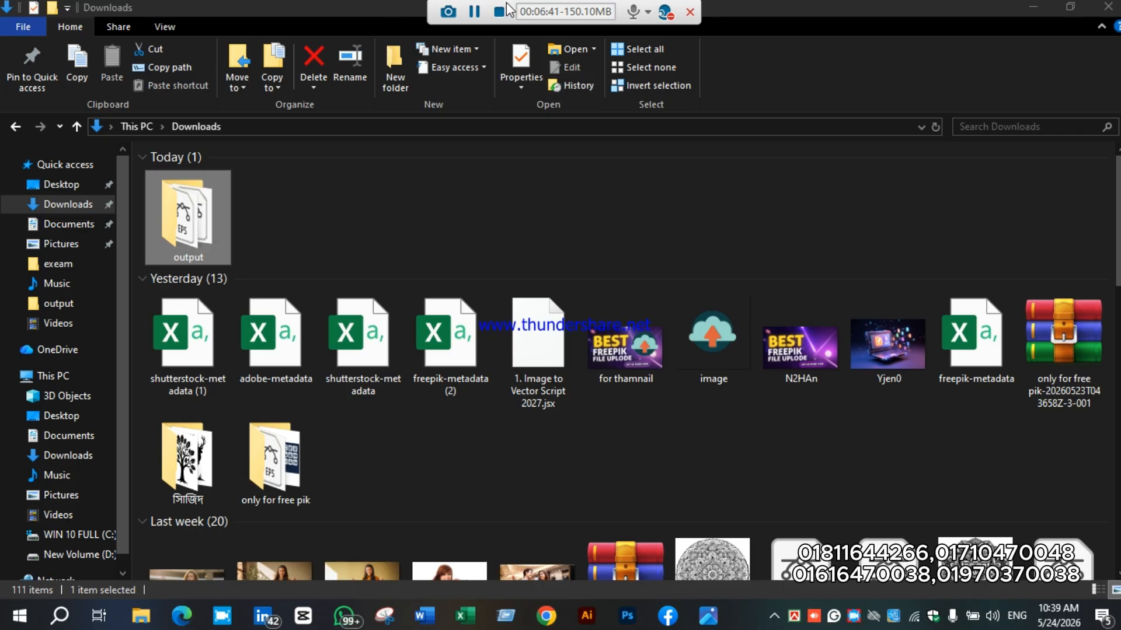
pyautogui.click(474, 13)
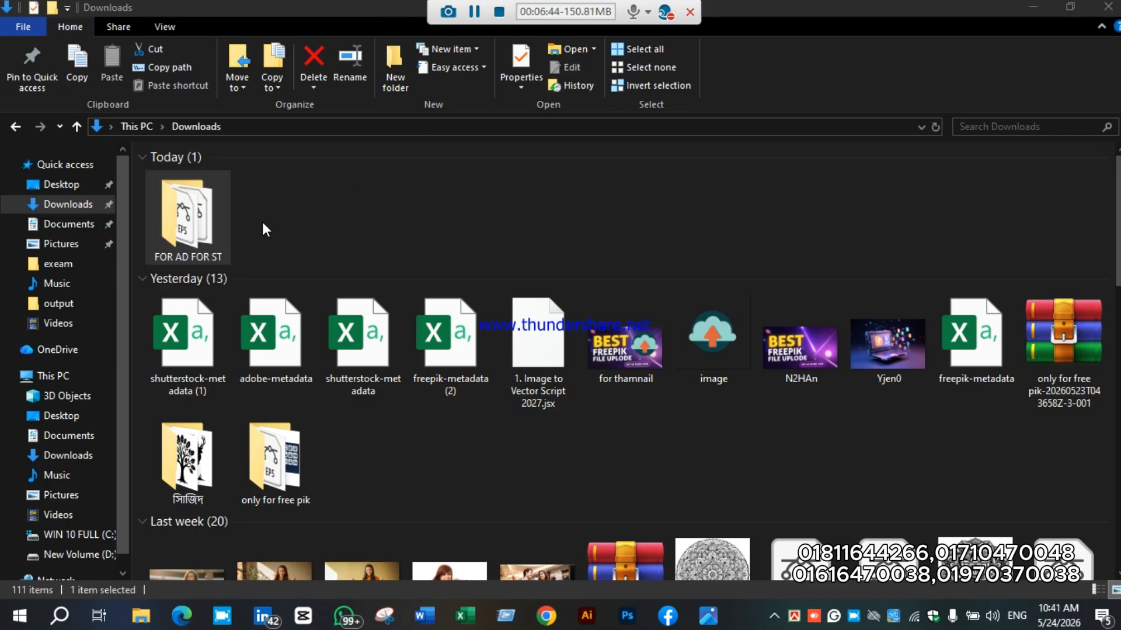
# Step: Check the EPS files inside the FOR AD FOR ST folder and return to Downloads
pyautogui.click(208, 208)
pyautogui.doubleClick(207, 204)
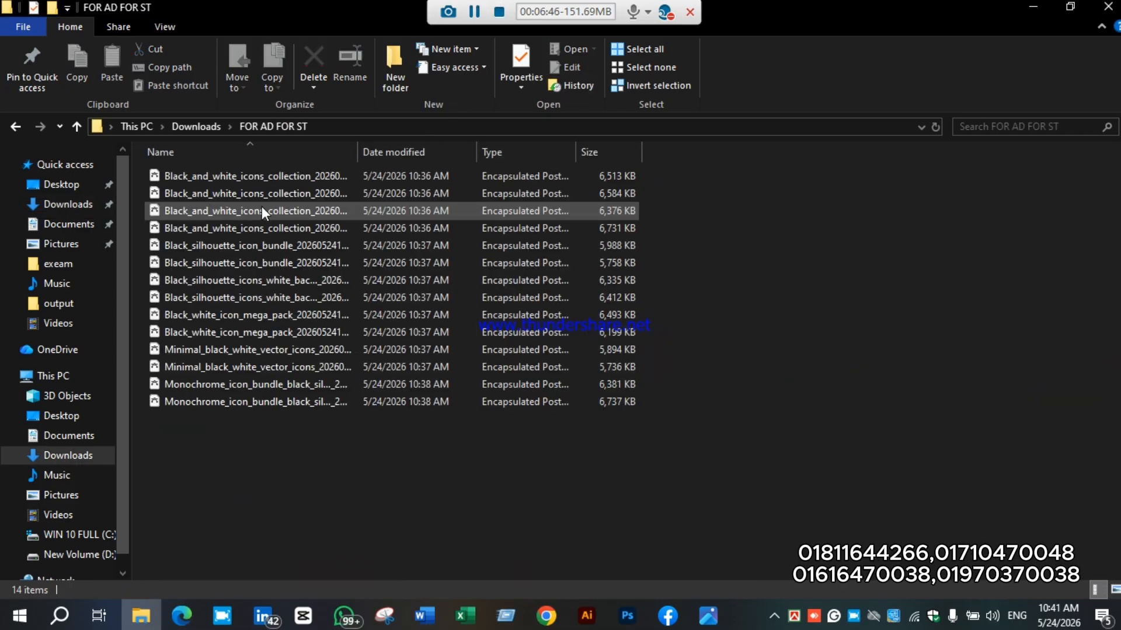
pyautogui.click(15, 128)
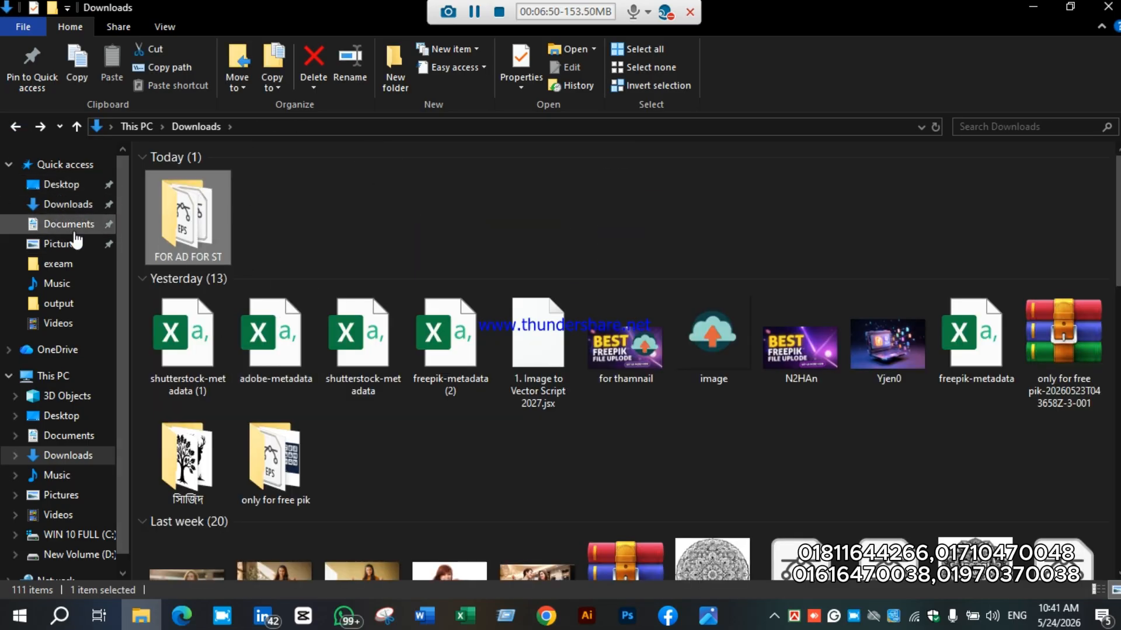
# Step: Switch to Chrome and open the file upload page from the Adobe Stock contributor dashboard
pyautogui.click(546, 616)
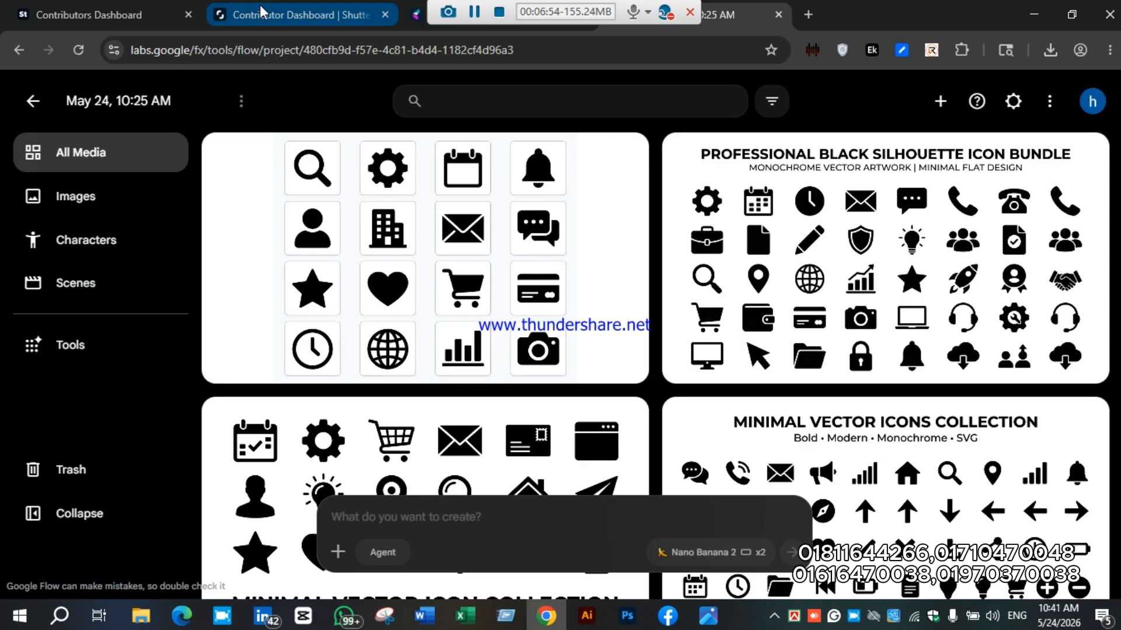
pyautogui.click(261, 13)
pyautogui.click(140, 11)
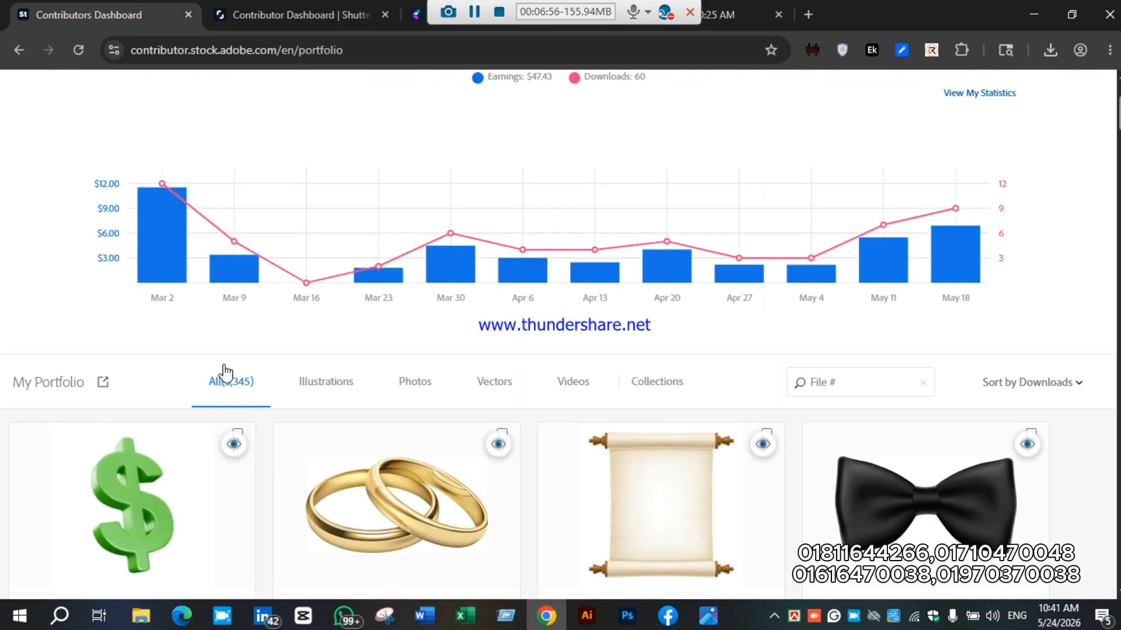
pyautogui.scroll(-4, 246, 345)
pyautogui.scroll(7, 309, 318)
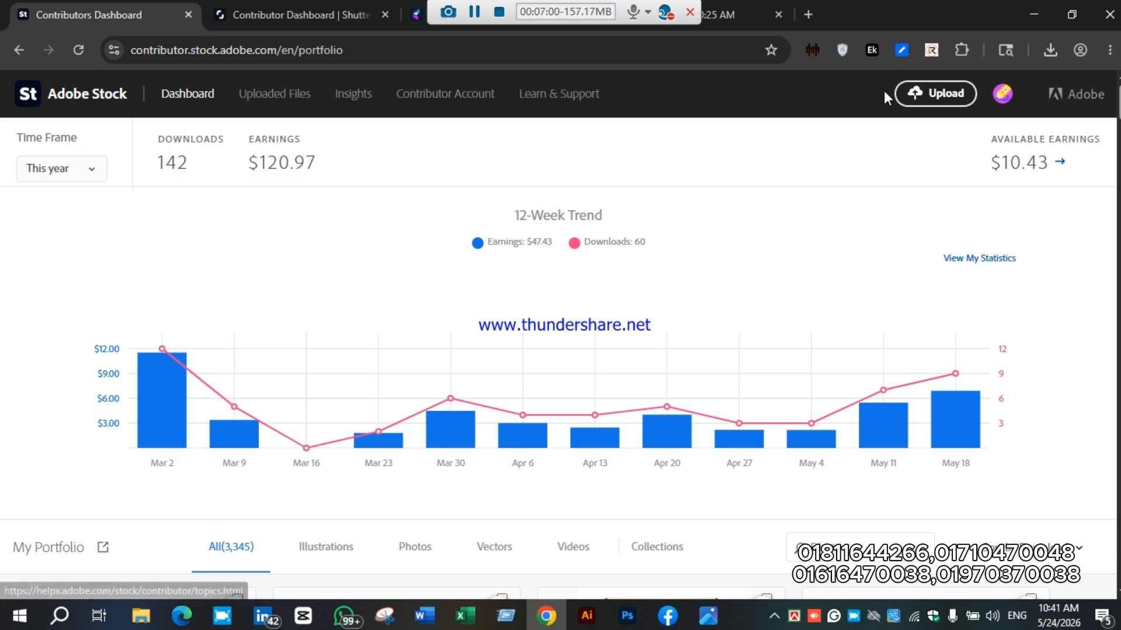
pyautogui.click(915, 94)
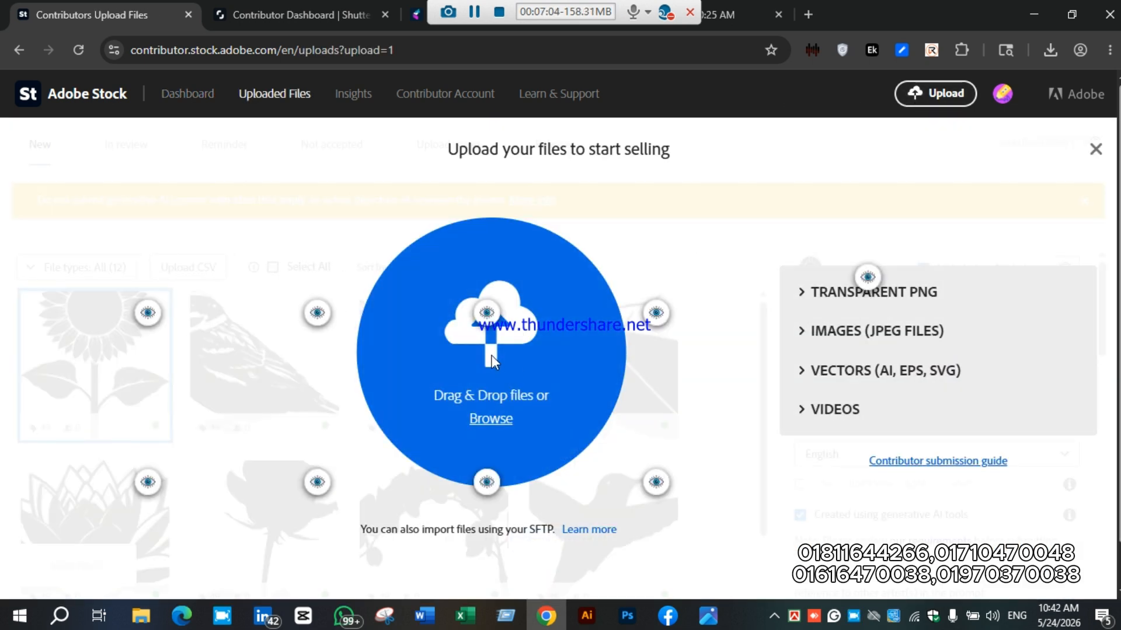
# Step: Upload all EPS files from the FOR AD FOR ST folder in Downloads to Adobe Stock
pyautogui.click(495, 418)
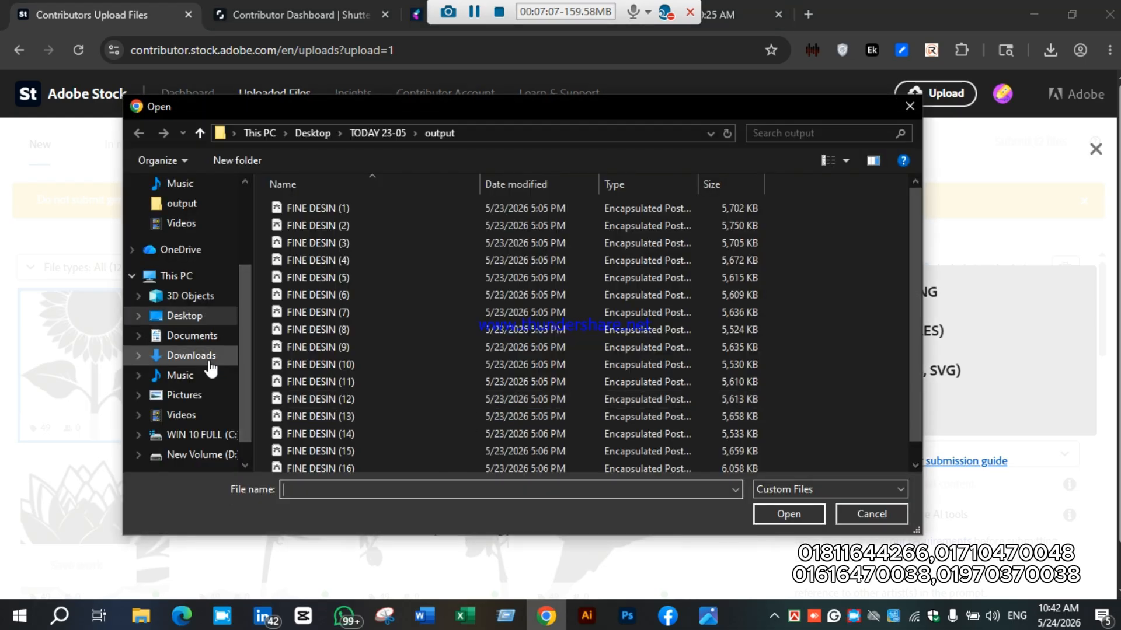
pyautogui.click(210, 362)
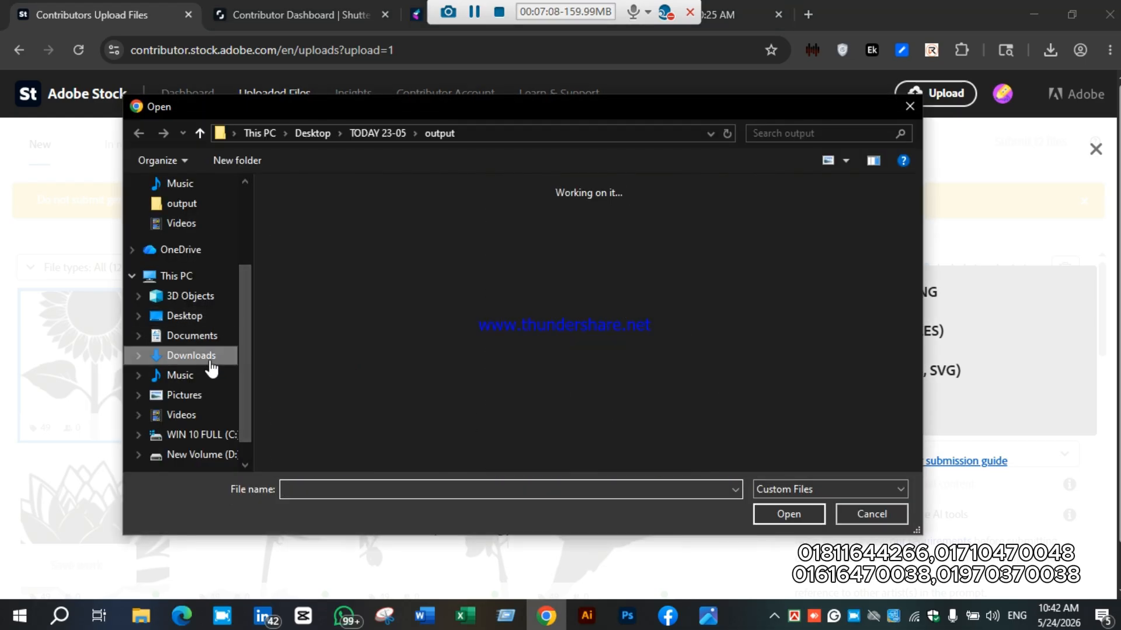
pyautogui.doubleClick(320, 257)
pyautogui.click(320, 260)
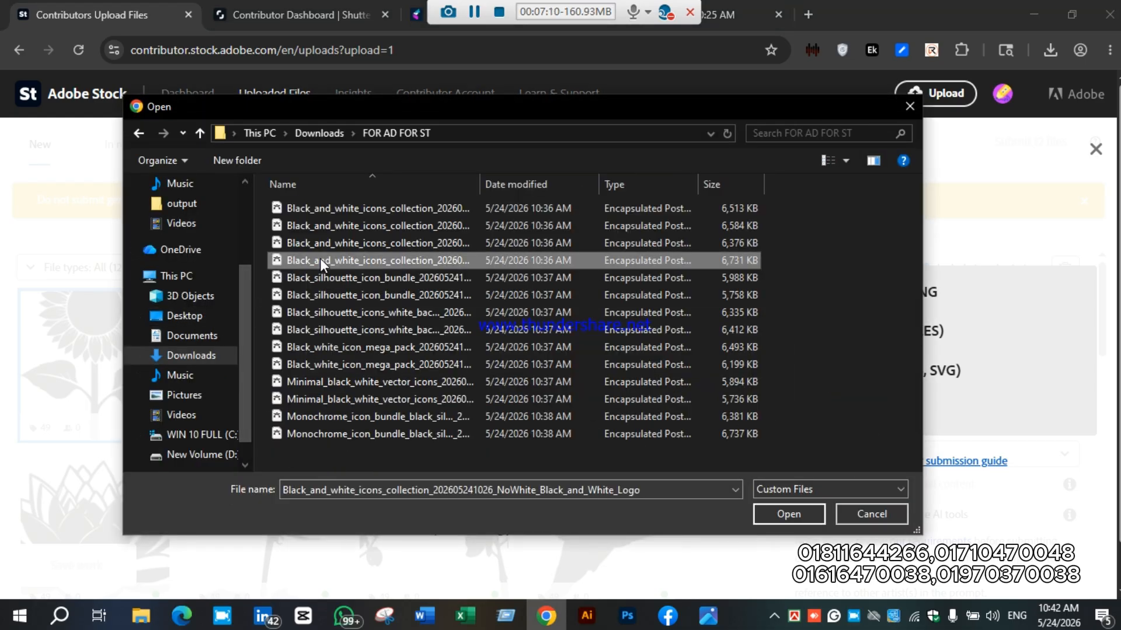
pyautogui.hotkey('ctrl', 'a')
pyautogui.click(781, 513)
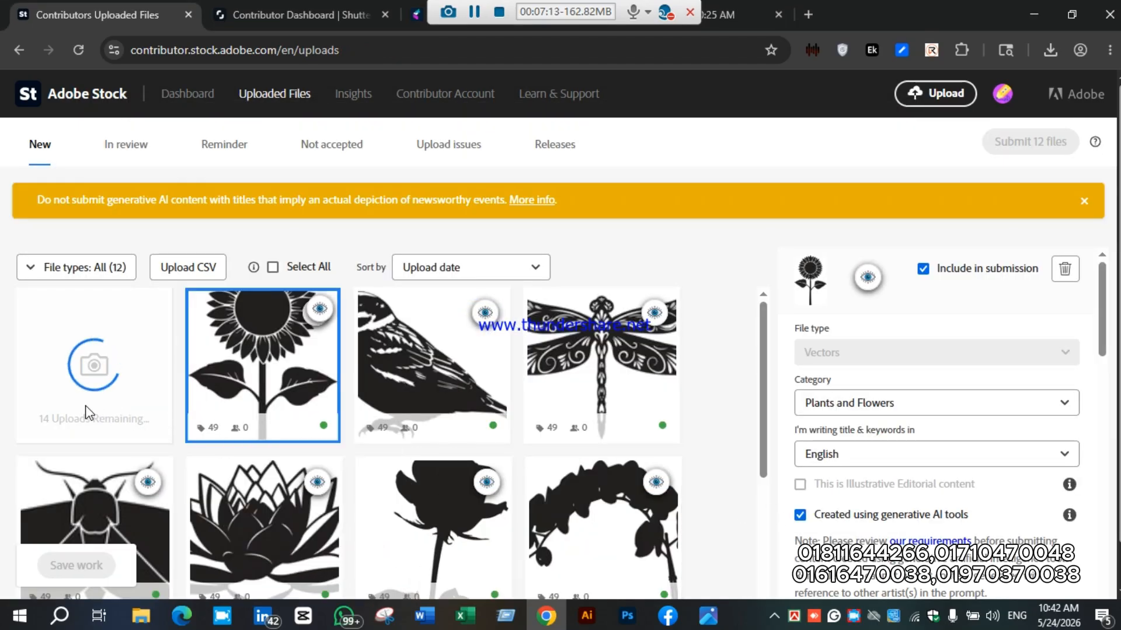
# Step: Upload all EPS files from FOR AD FOR ST to the Not submitted images on Shutterstock Contributor and collapse the upload progress list
pyautogui.click(318, 22)
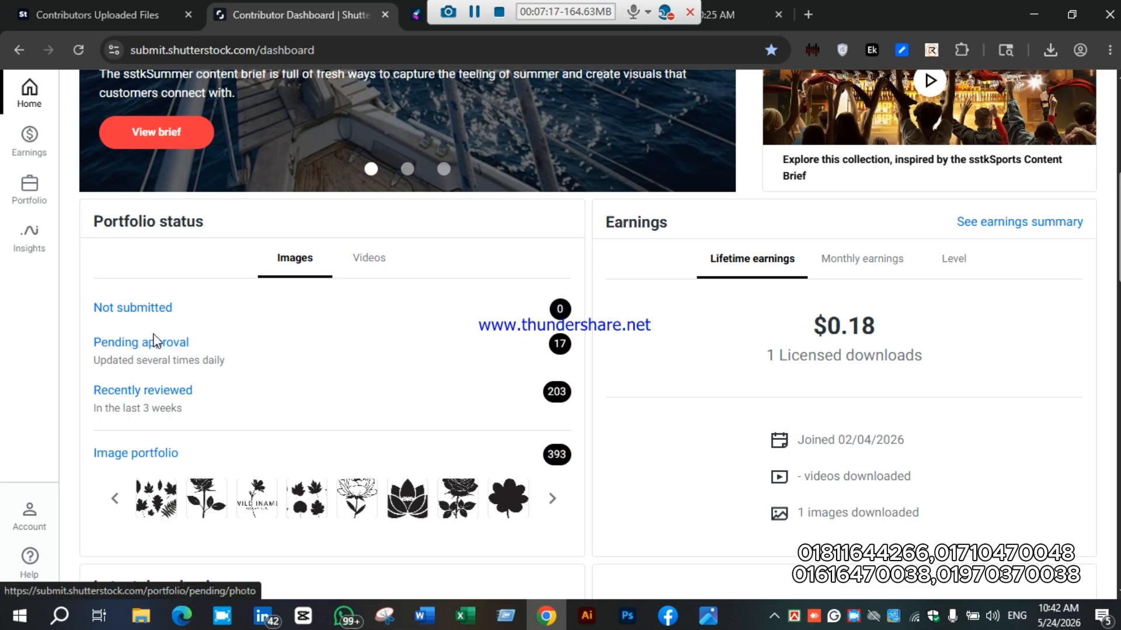
pyautogui.click(161, 315)
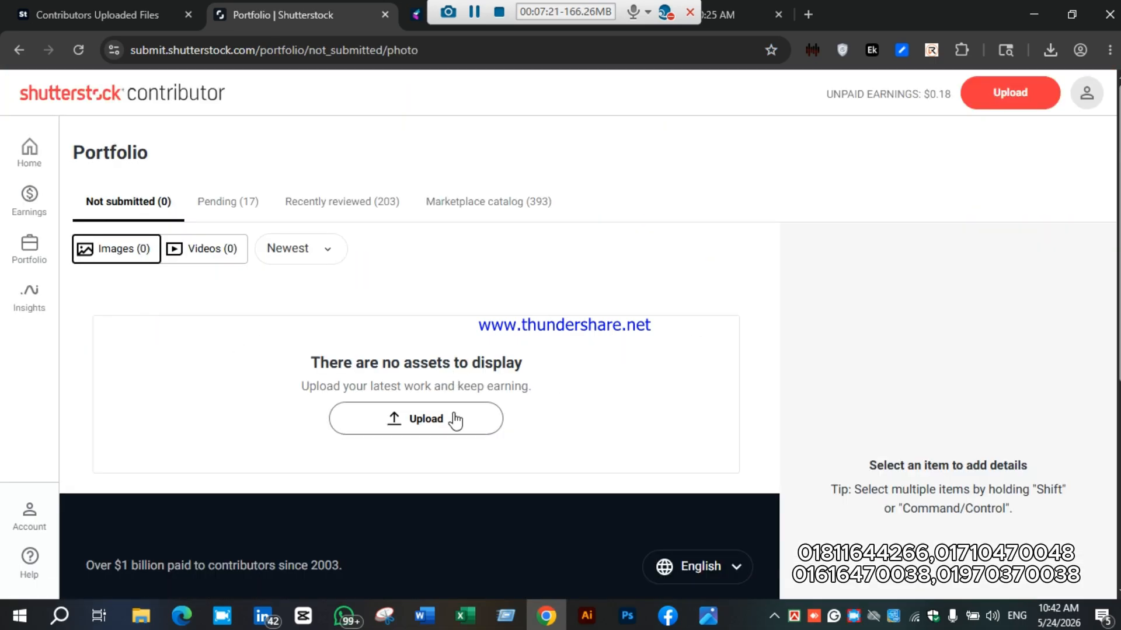
pyautogui.click(455, 420)
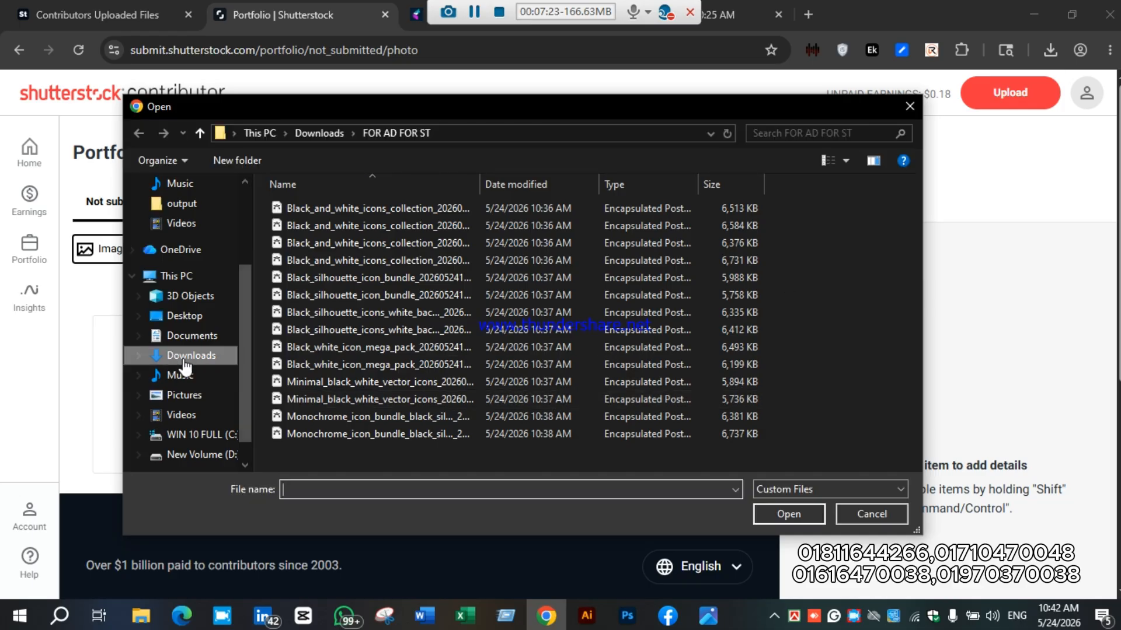
pyautogui.click(411, 344)
pyautogui.hotkey('ctrl', 'a')
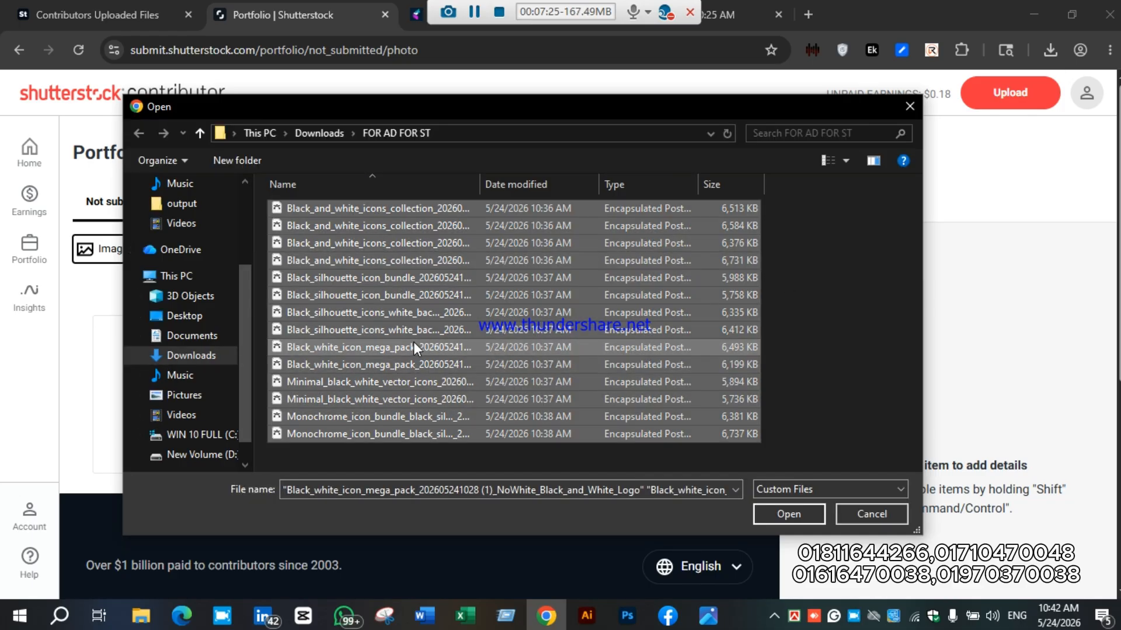
pyautogui.click(779, 512)
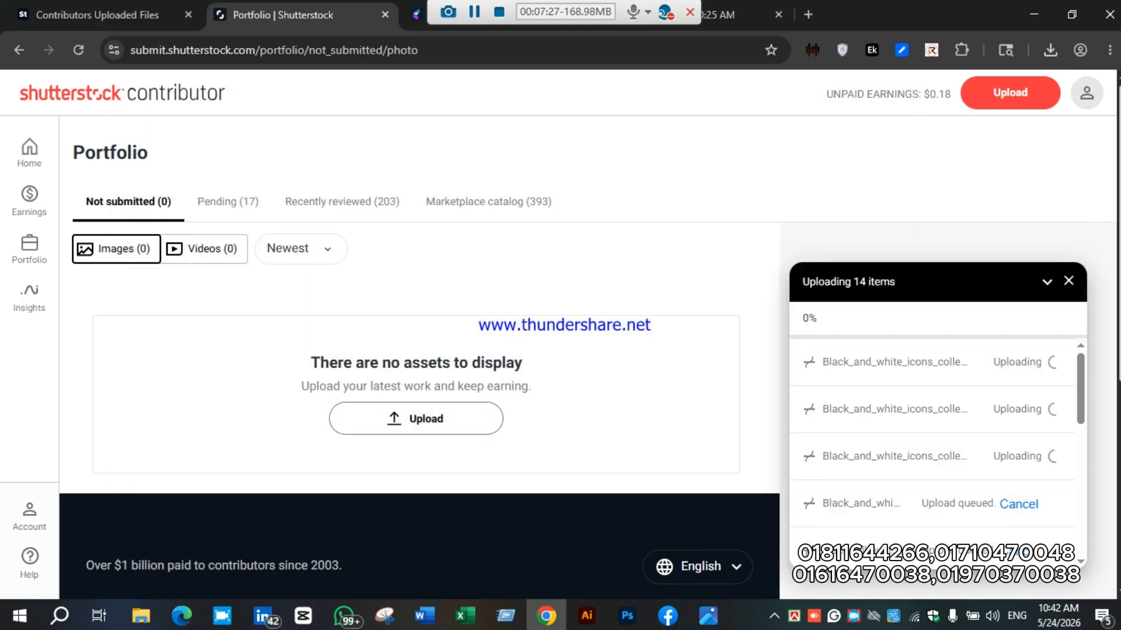
pyautogui.click(1048, 283)
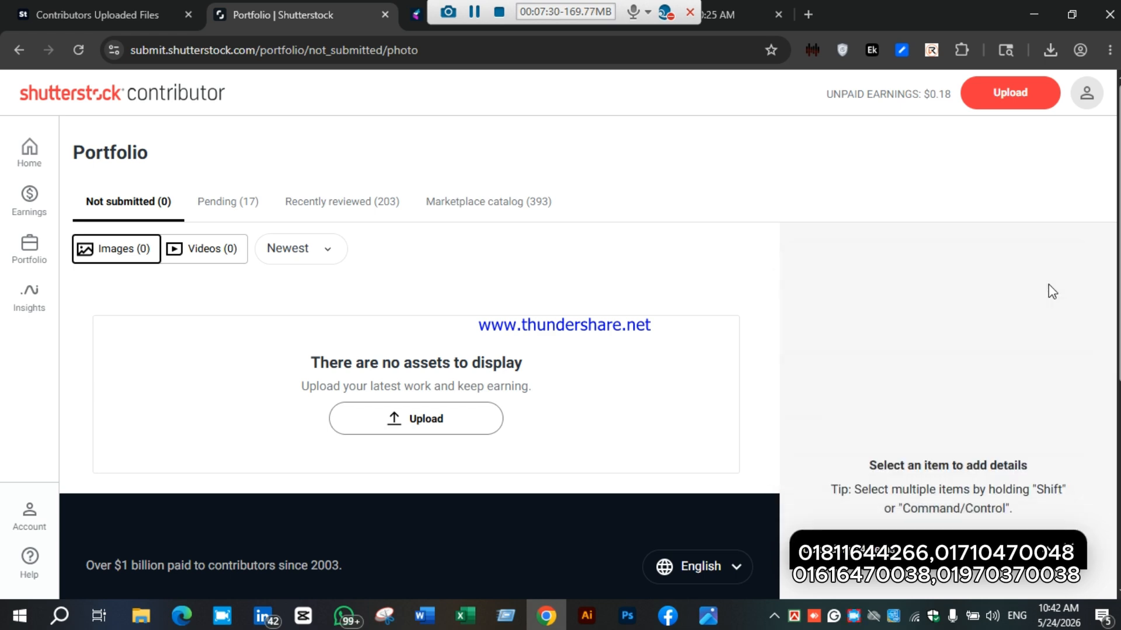
# Step: Load all EPS files from the FOR AD FOR ST folder into the metadata generator of CSVGen Pro
pyautogui.click(127, 15)
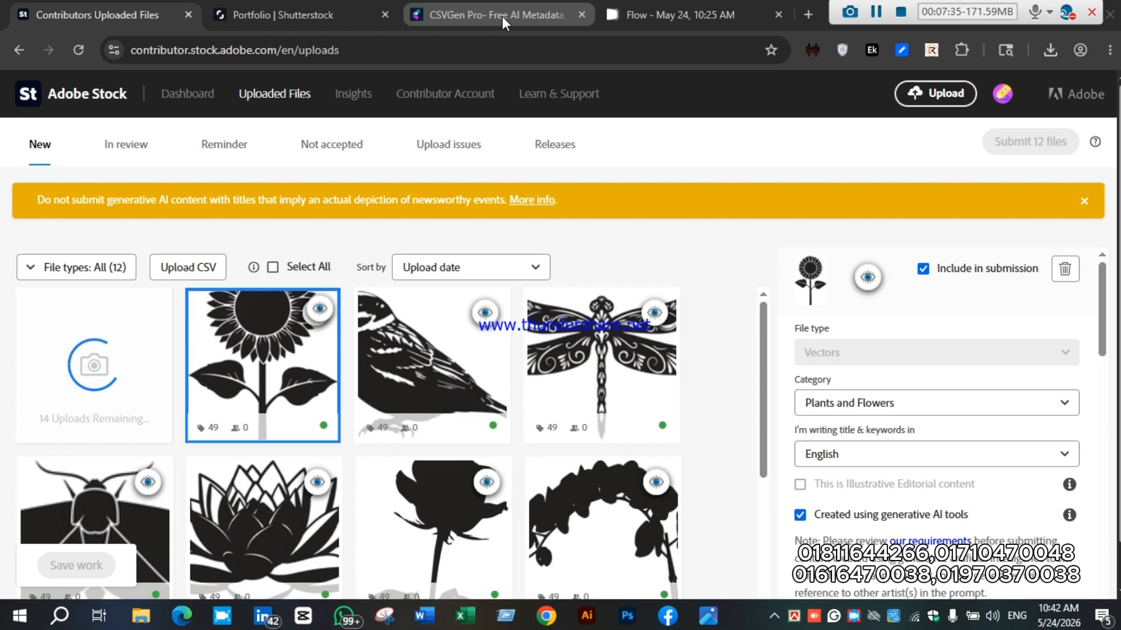
pyautogui.moveTo(502, 17)
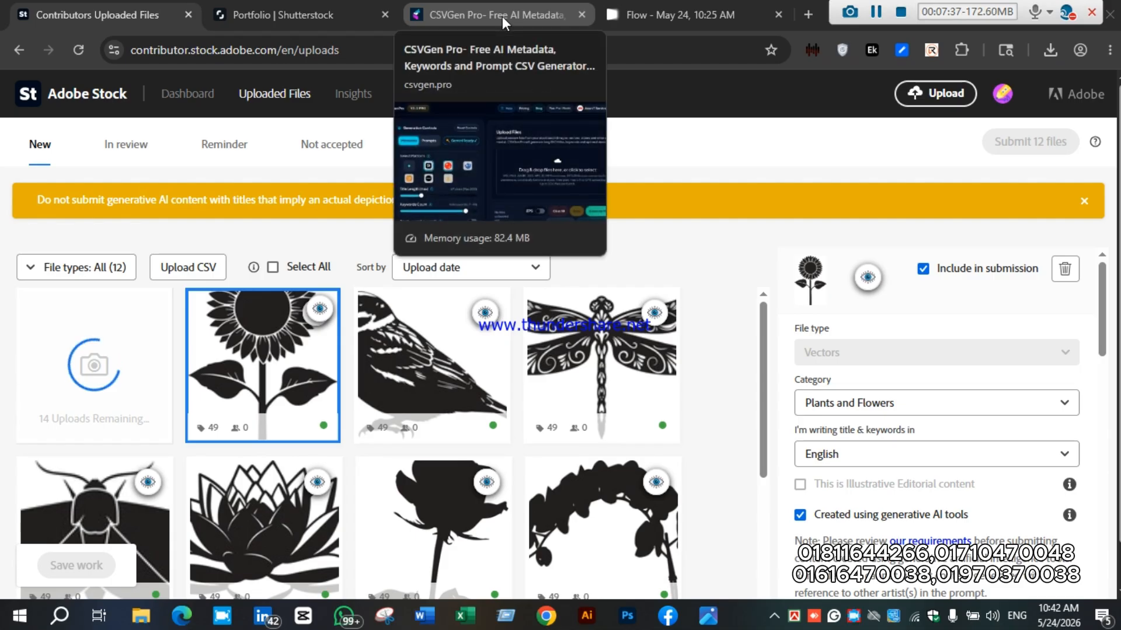
pyautogui.click(502, 16)
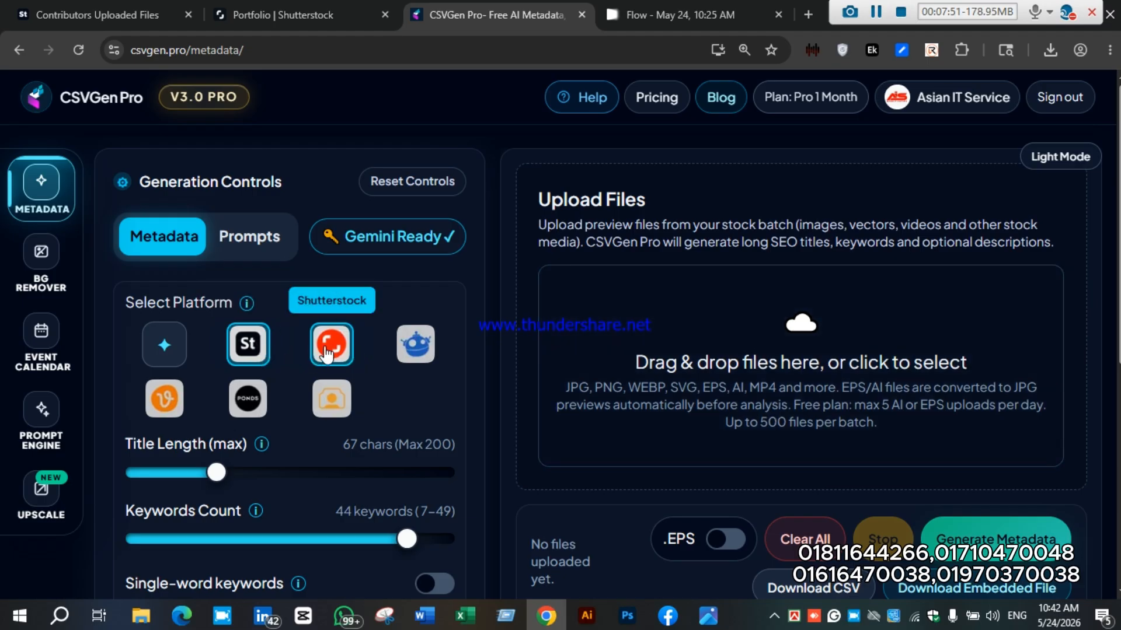
pyautogui.click(705, 337)
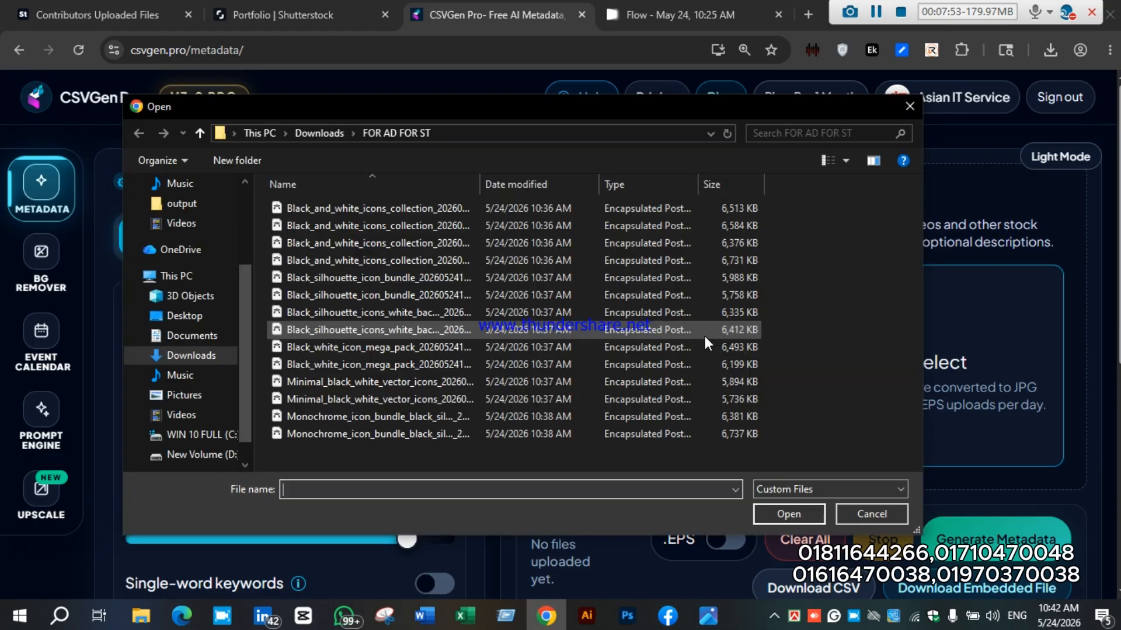
pyautogui.click(509, 347)
pyautogui.hotkey('ctrl', 'a')
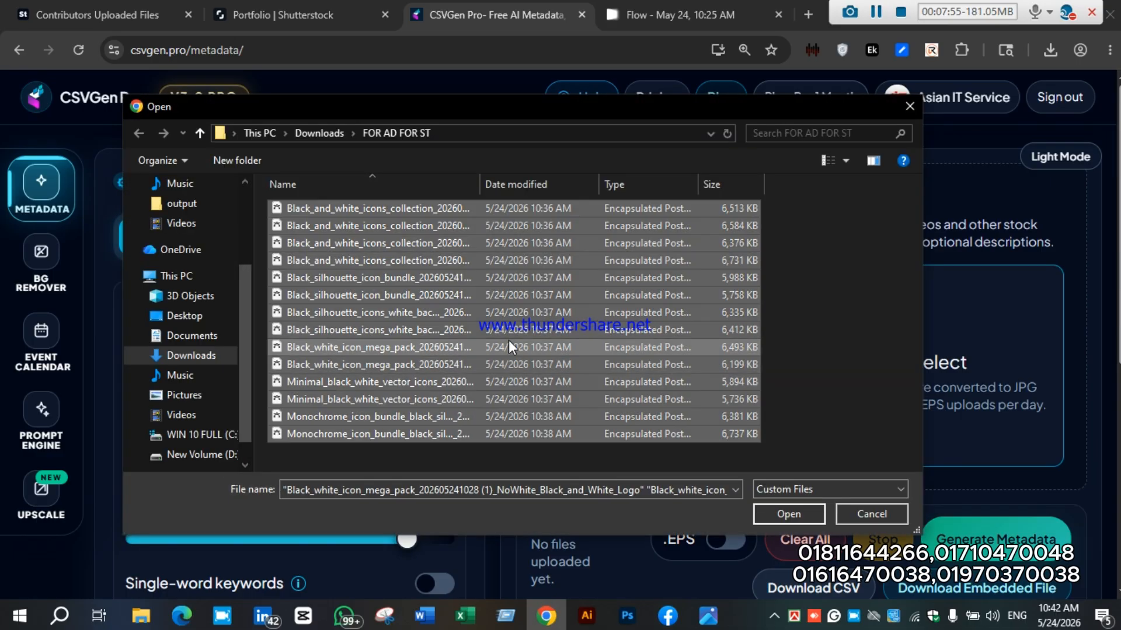
pyautogui.click(786, 514)
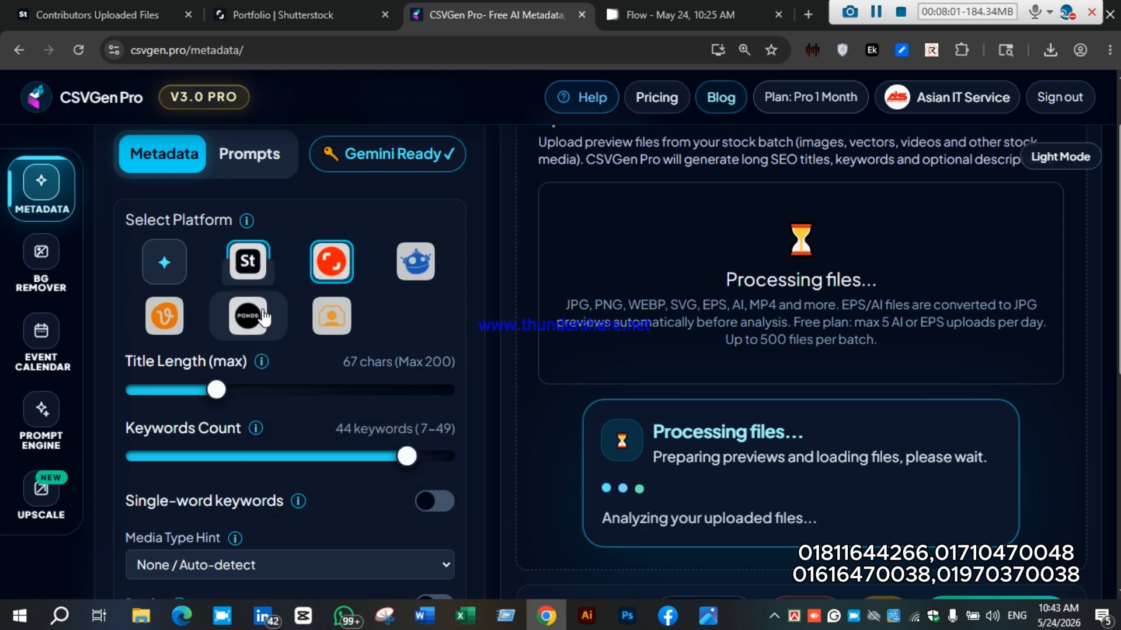
pyautogui.scroll(-3, 239, 497)
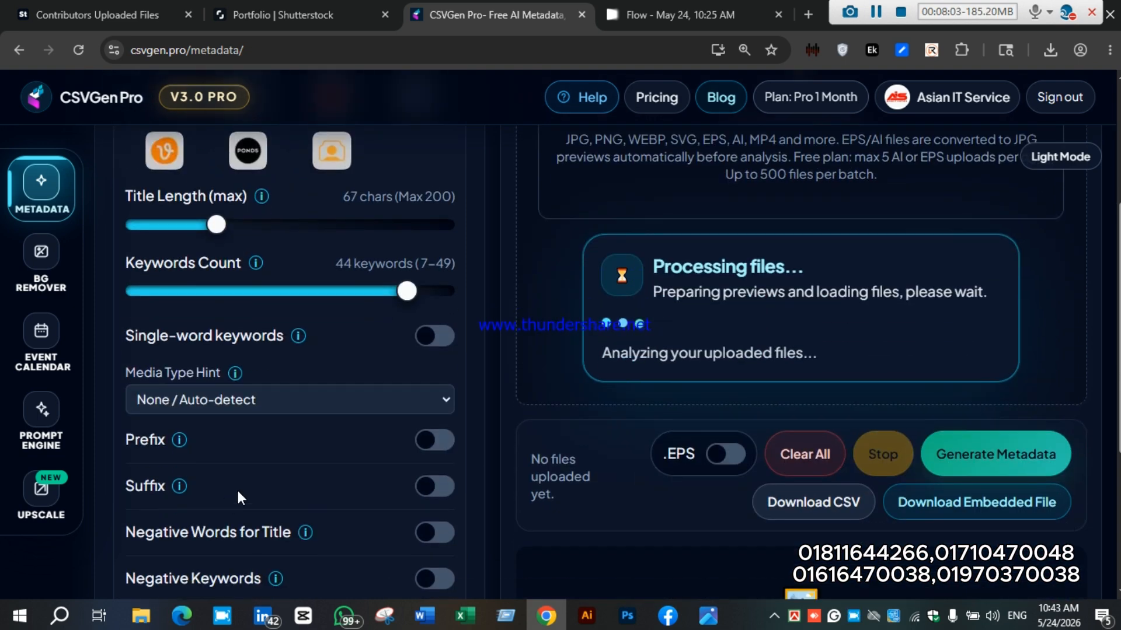
# Step: Open the Gemini API setup in the generation controls and go from it to the Google AI Studio API keys page
pyautogui.scroll(2, 993, 525)
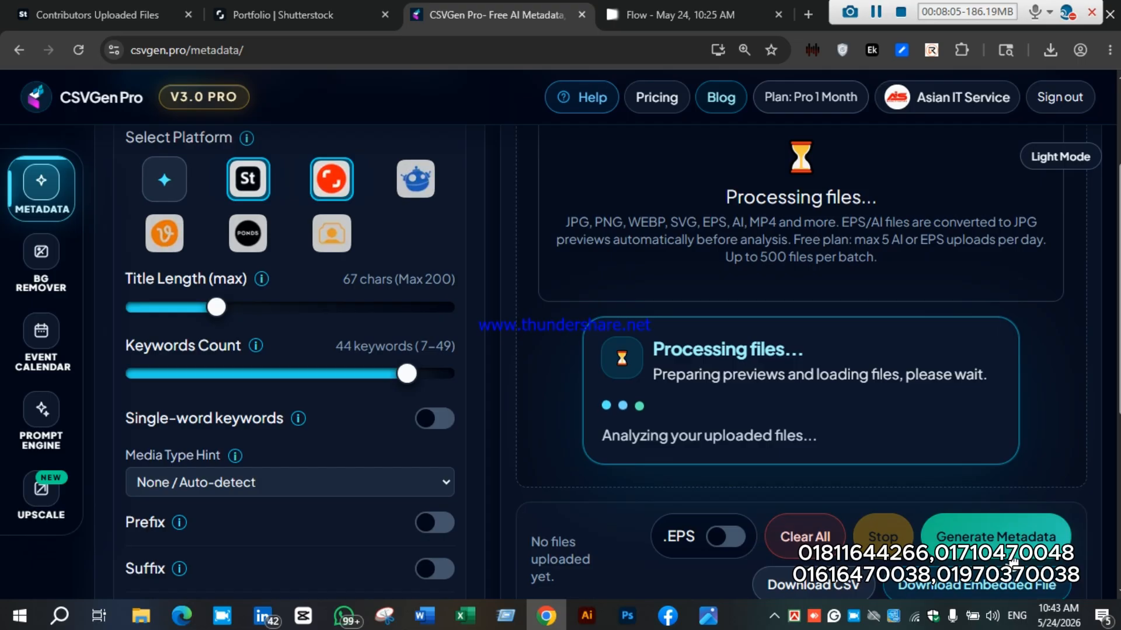
pyautogui.scroll(3, 646, 488)
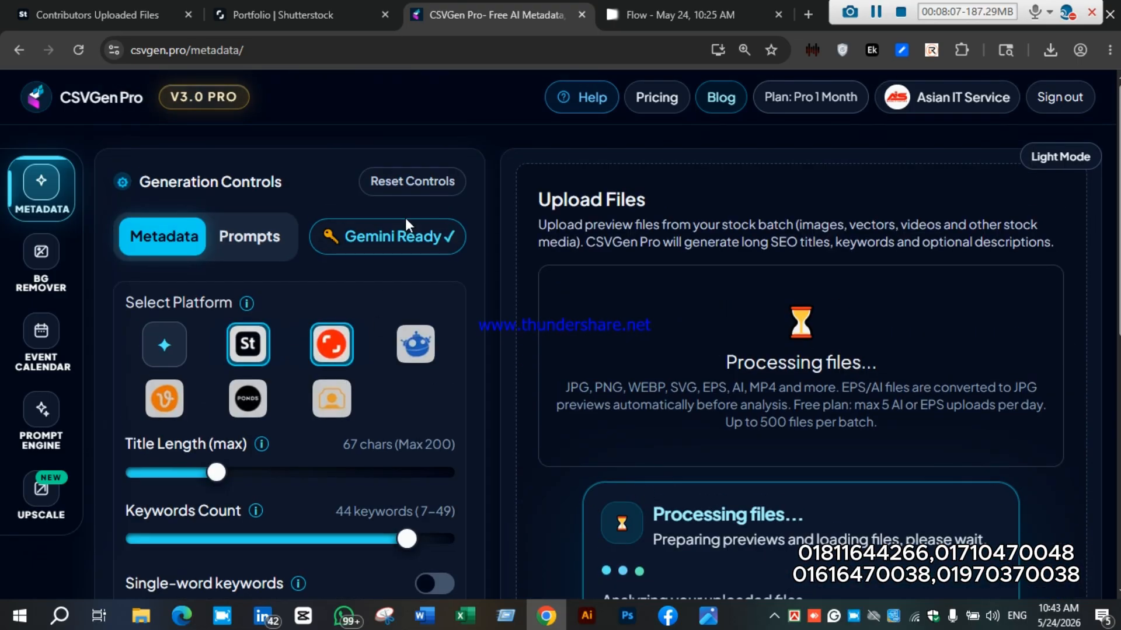
pyautogui.click(406, 245)
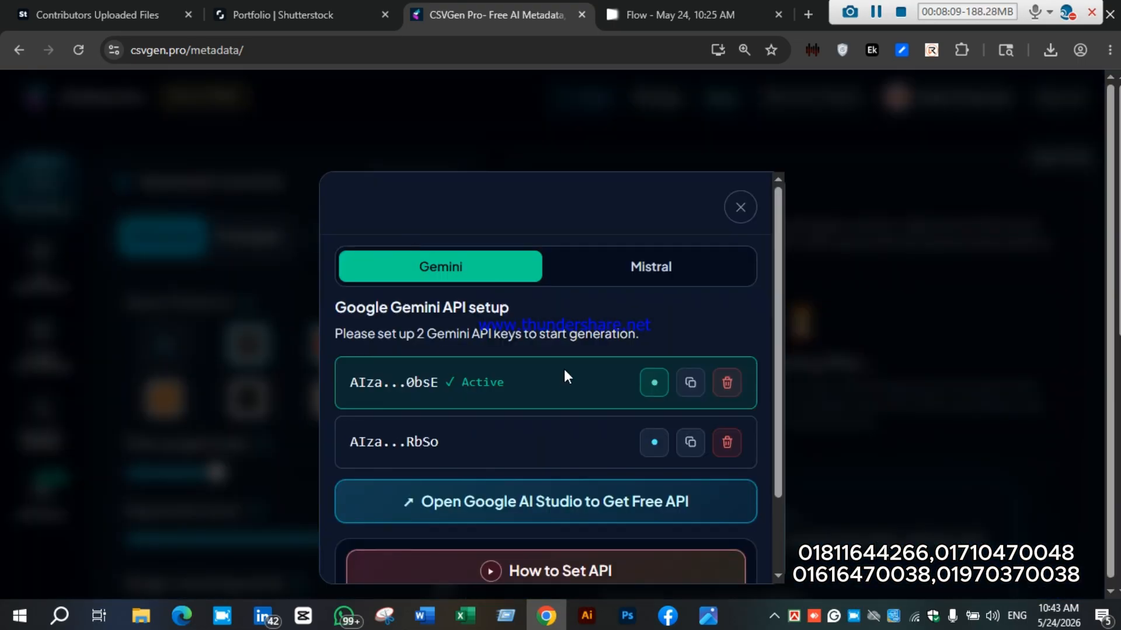
pyautogui.scroll(-2, 564, 376)
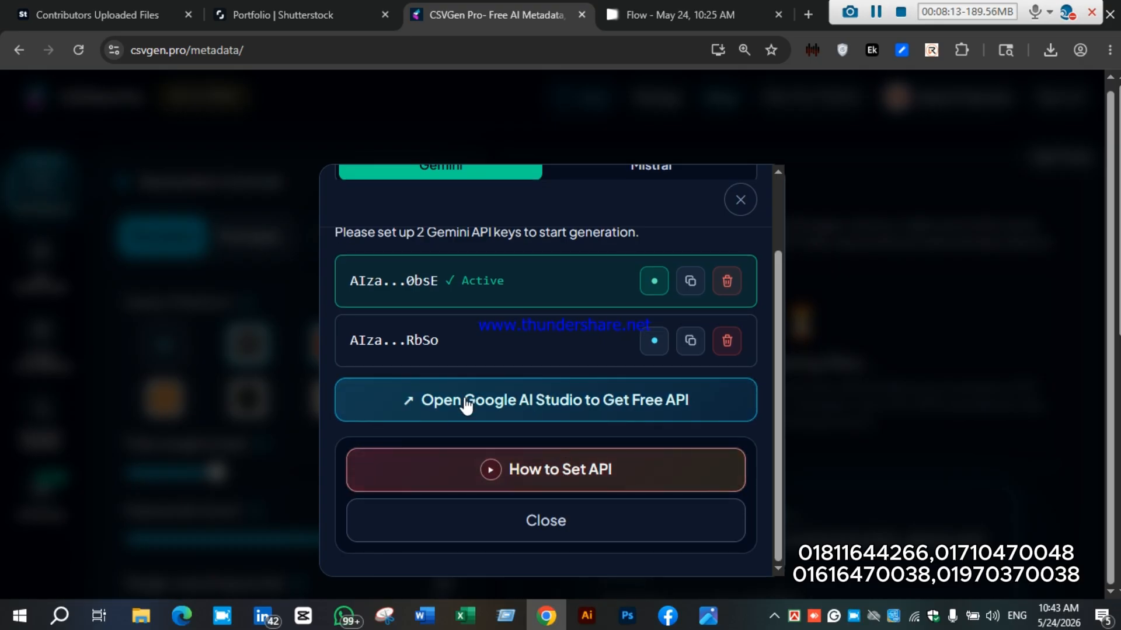
pyautogui.click(525, 409)
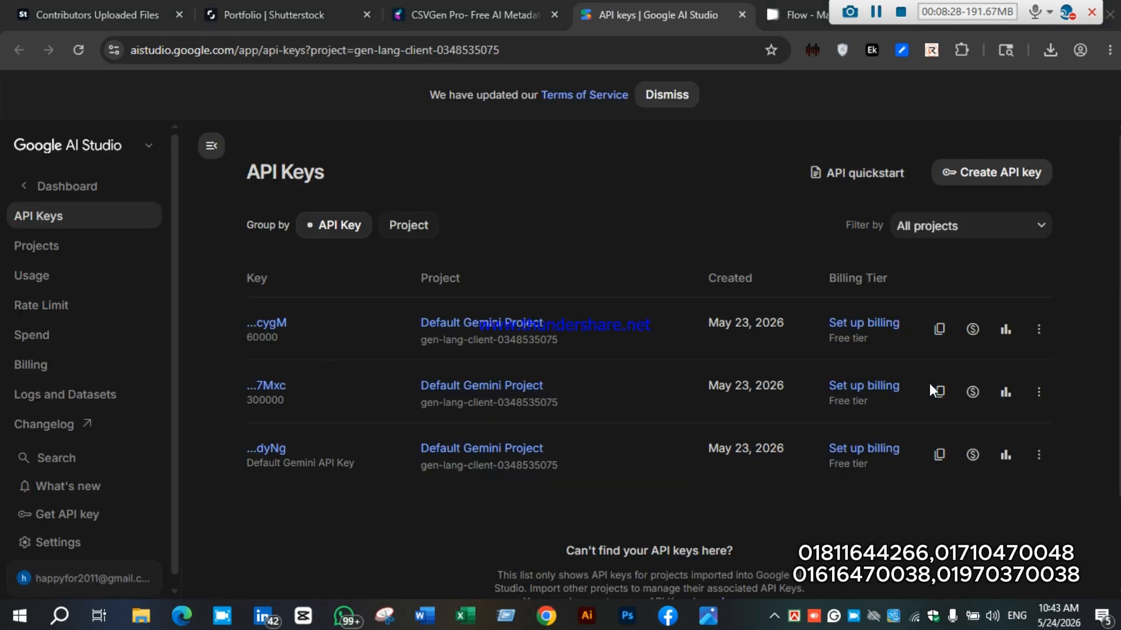
# Step: Copy the default Gemini API key in Google AI Studio and open the Mistral API setup in CSVGen Pro
pyautogui.click(939, 455)
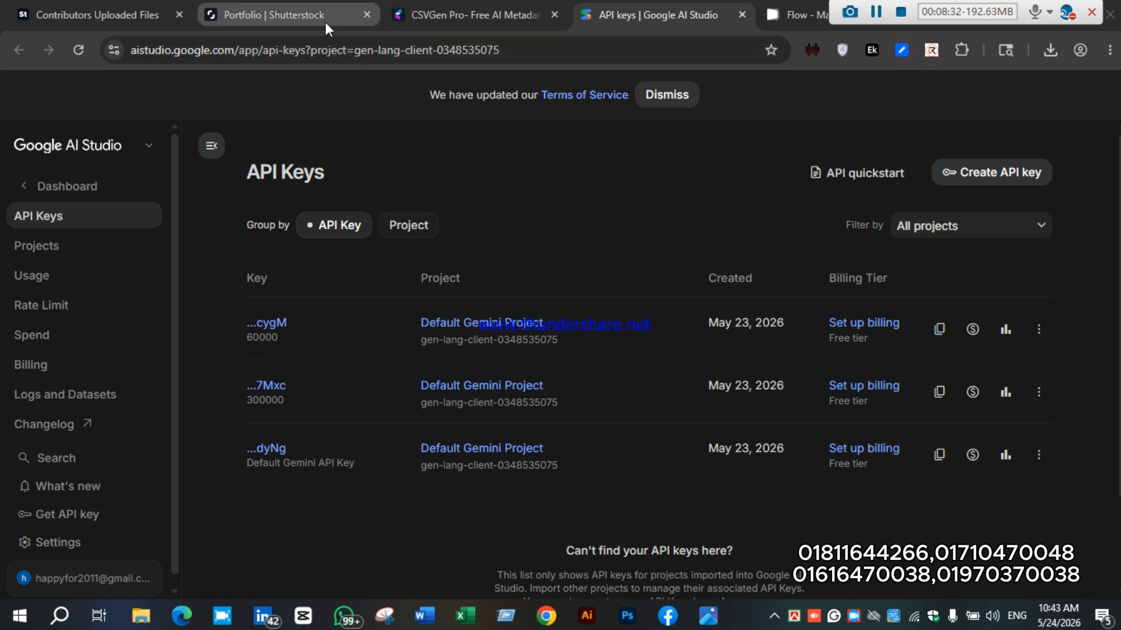
pyautogui.click(434, 13)
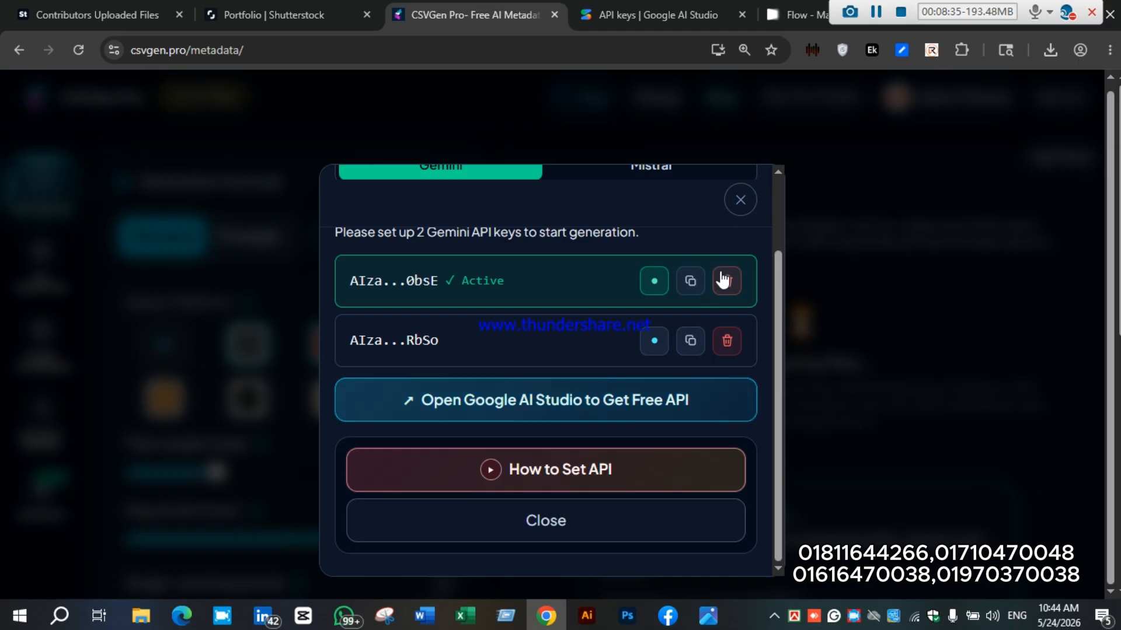
pyautogui.scroll(2, 638, 290)
pyautogui.click(658, 265)
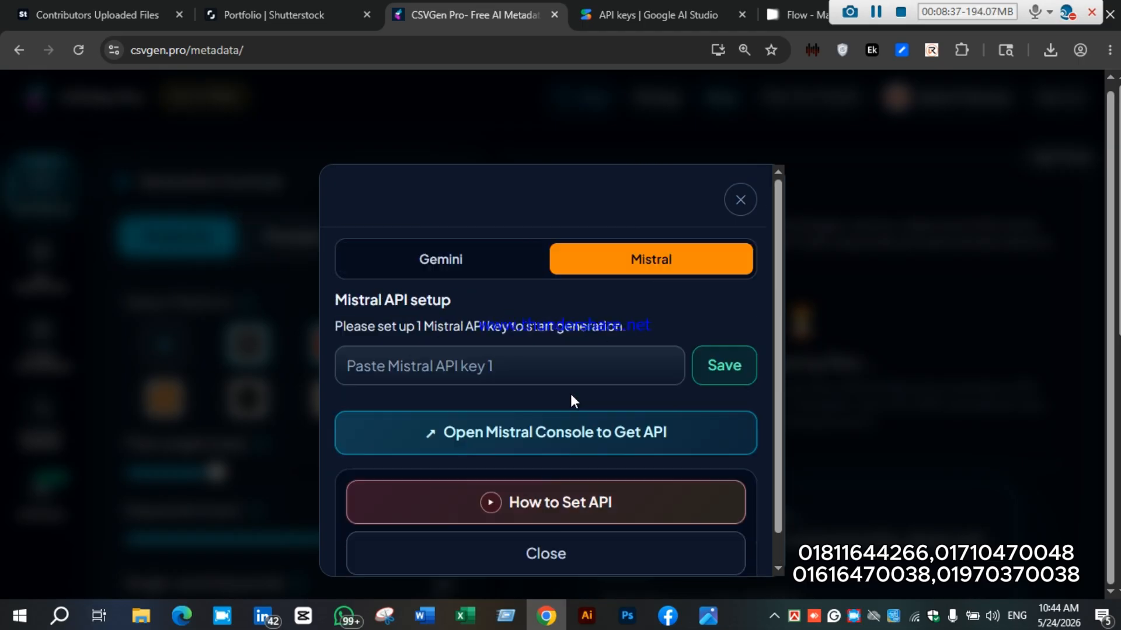
# Step: Copy the first listed API key from Google AI Studio, save it as the Mistral API key in CSVGen Pro, and close the API setup
pyautogui.click(679, 16)
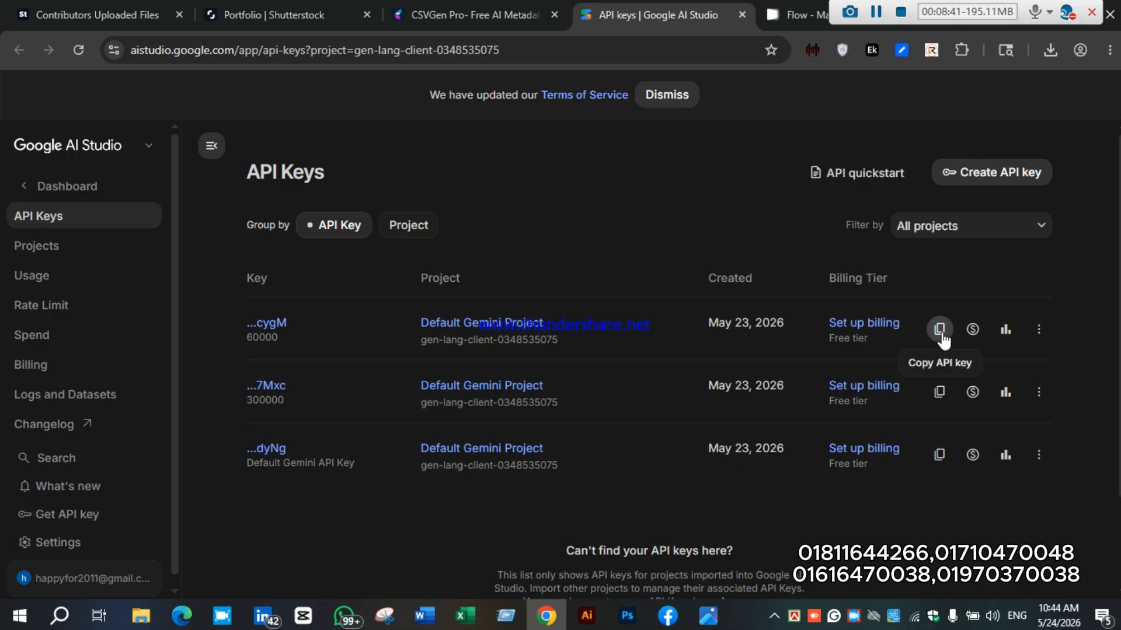
pyautogui.click(942, 338)
pyautogui.click(499, 15)
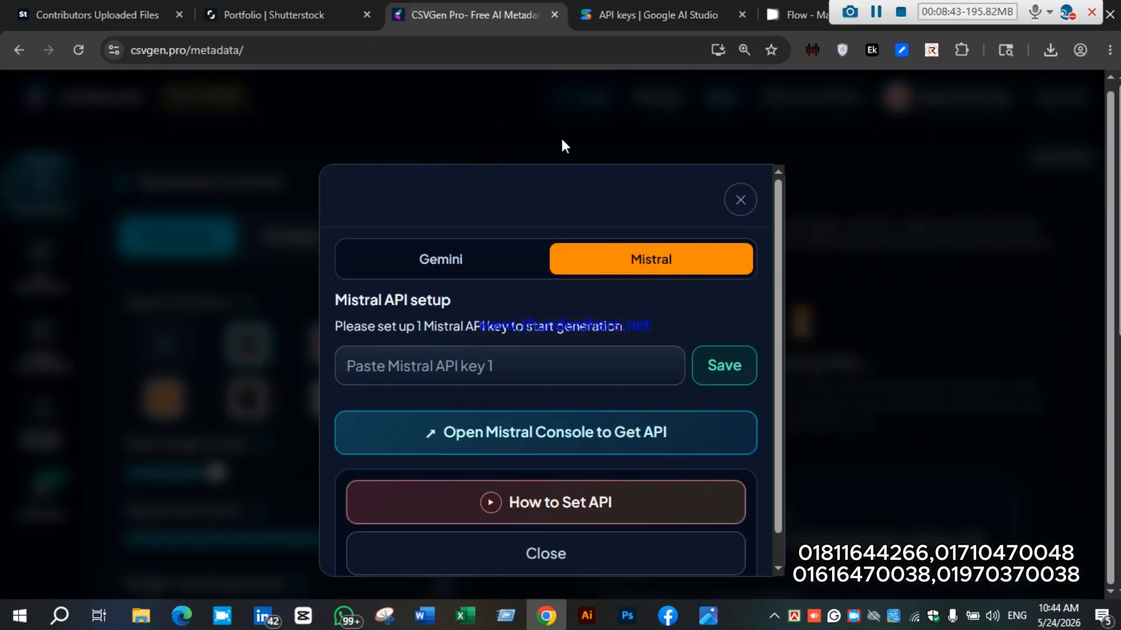
pyautogui.click(564, 368)
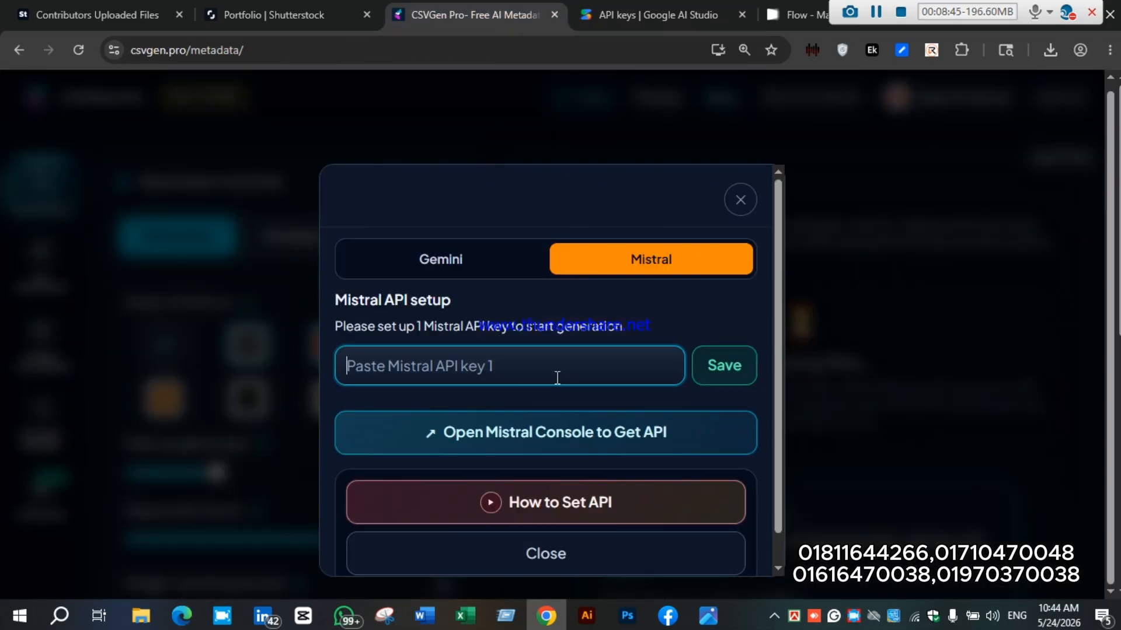
pyautogui.hotkey('ctrl', 'v')
pyautogui.click(743, 367)
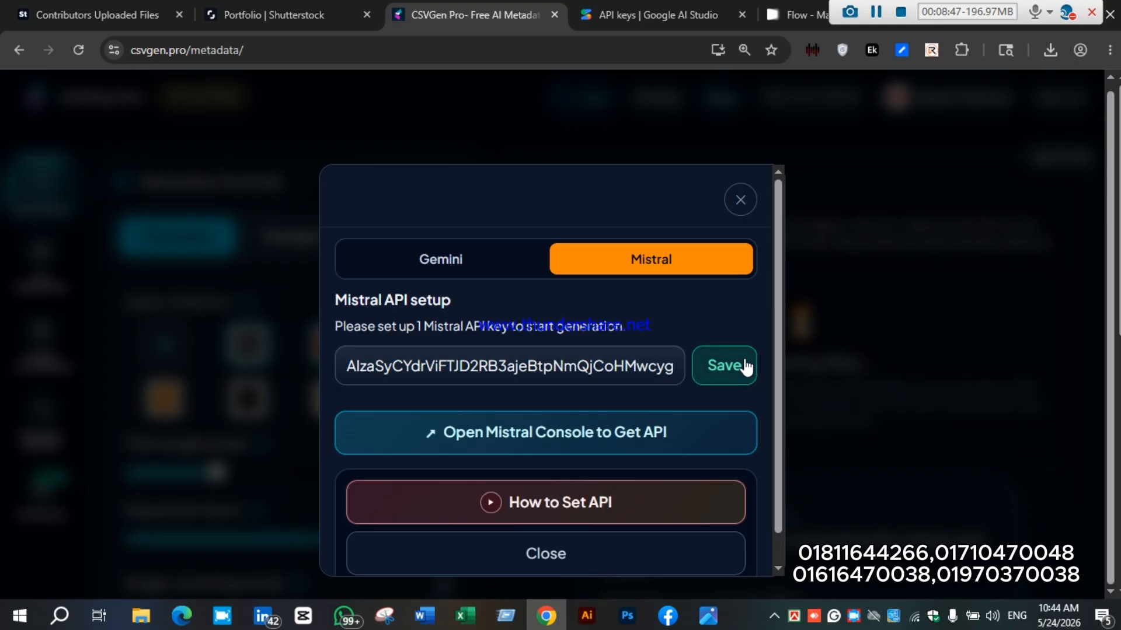
pyautogui.click(458, 273)
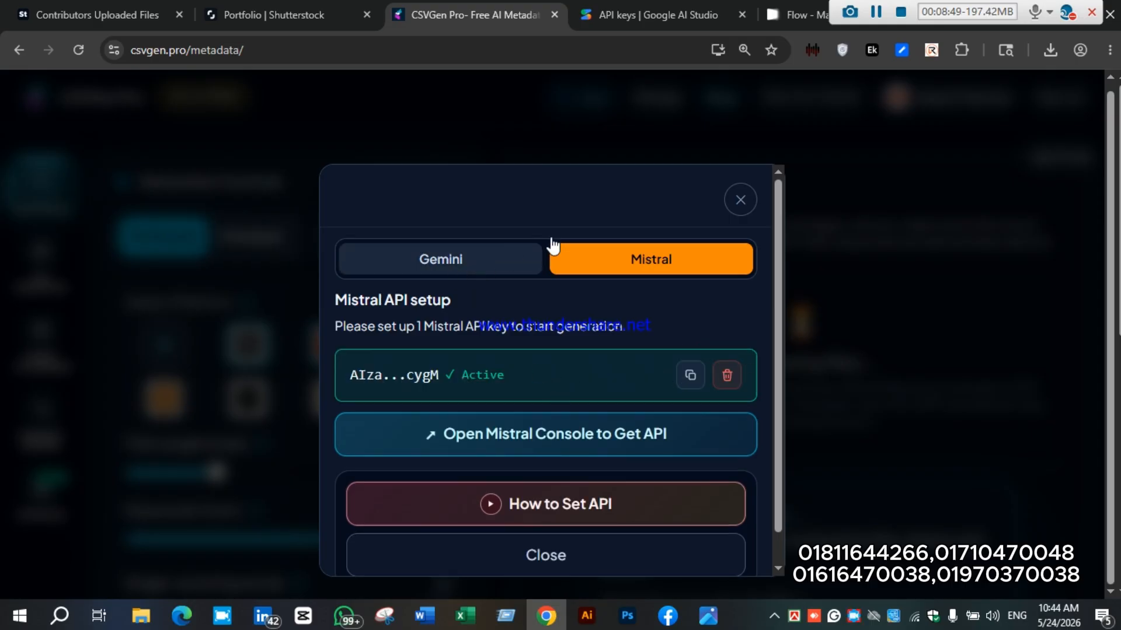
pyautogui.click(740, 201)
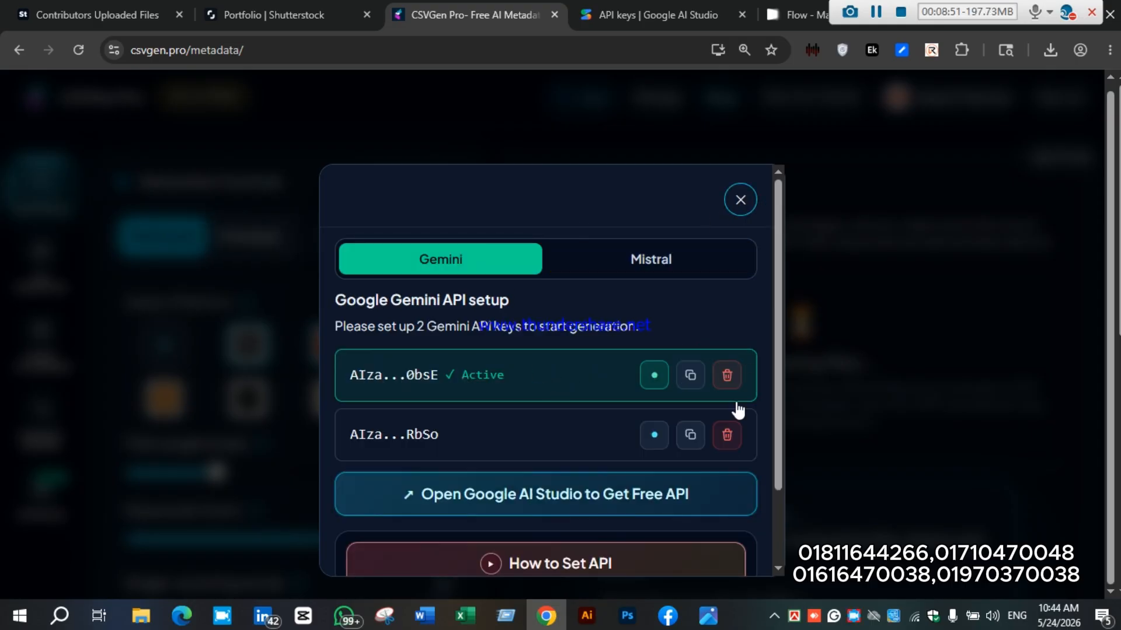
pyautogui.scroll(-4, 758, 424)
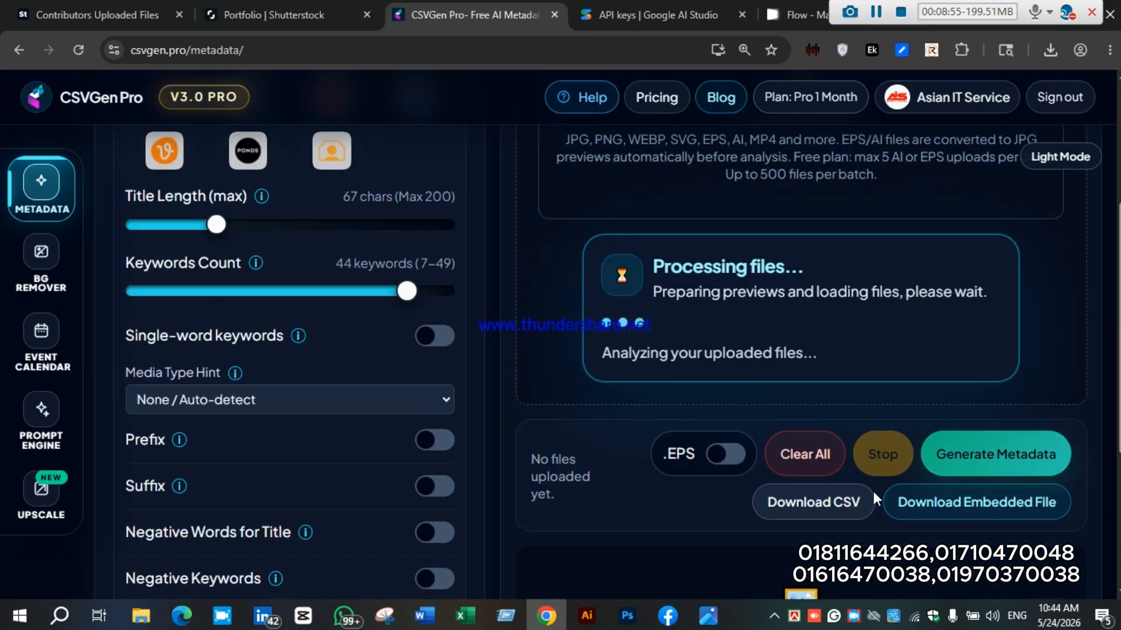
pyautogui.scroll(4, 872, 488)
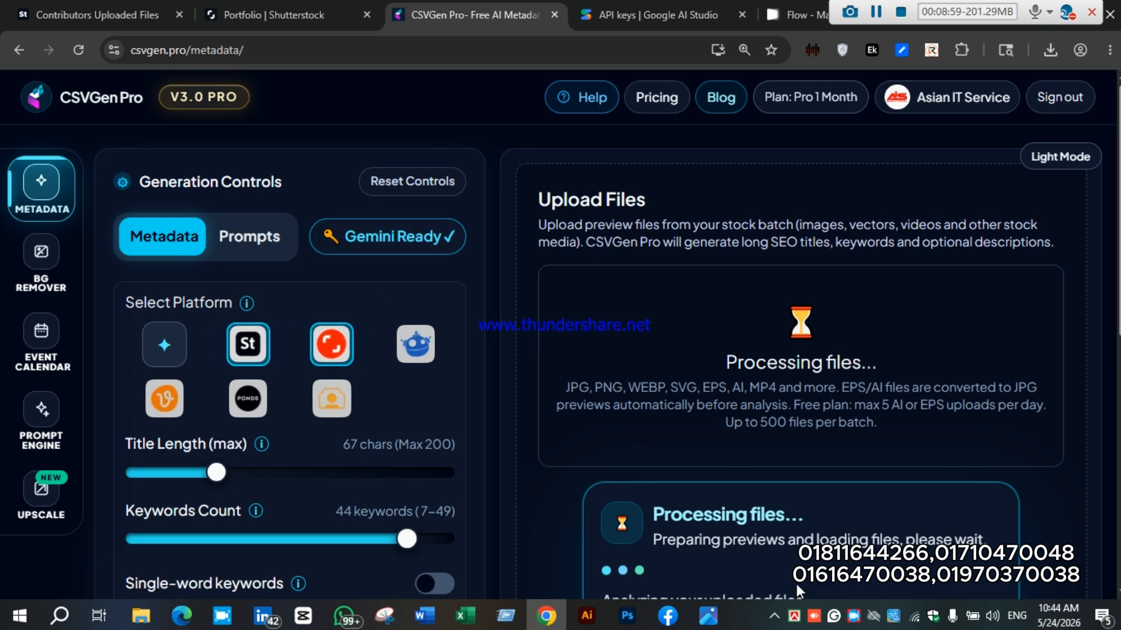
pyautogui.scroll(-1, 667, 458)
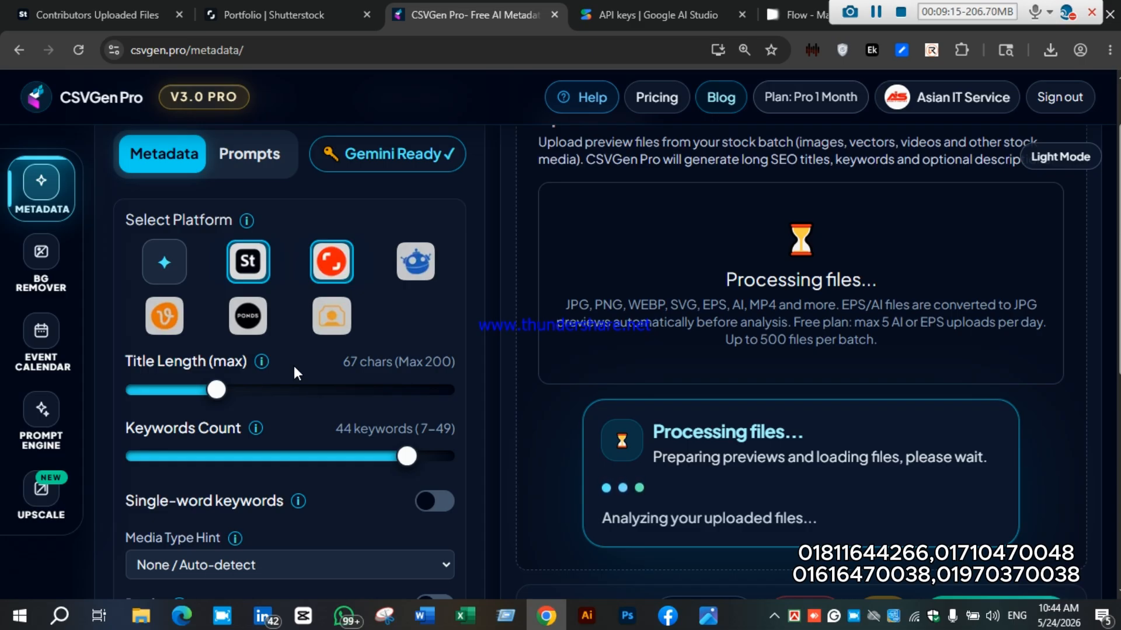
# Step: View the Asian Outsourcing Institute channel page on YouTube in Edge and its page in the Facebook app
pyautogui.click(186, 620)
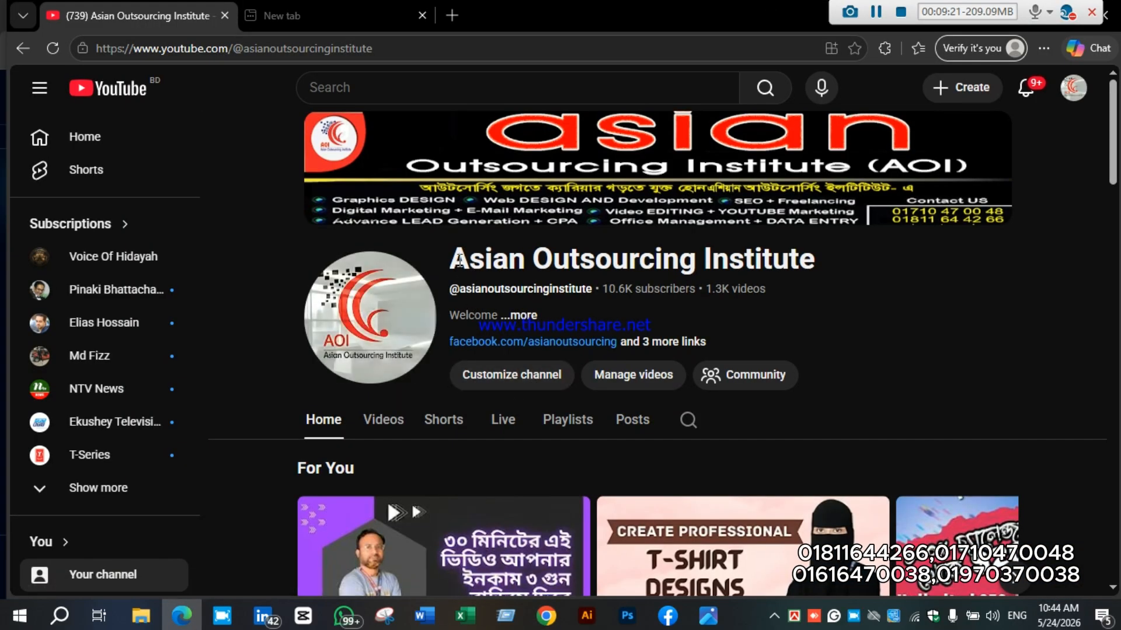
pyautogui.moveTo(459, 261); pyautogui.dragTo(573, 261)
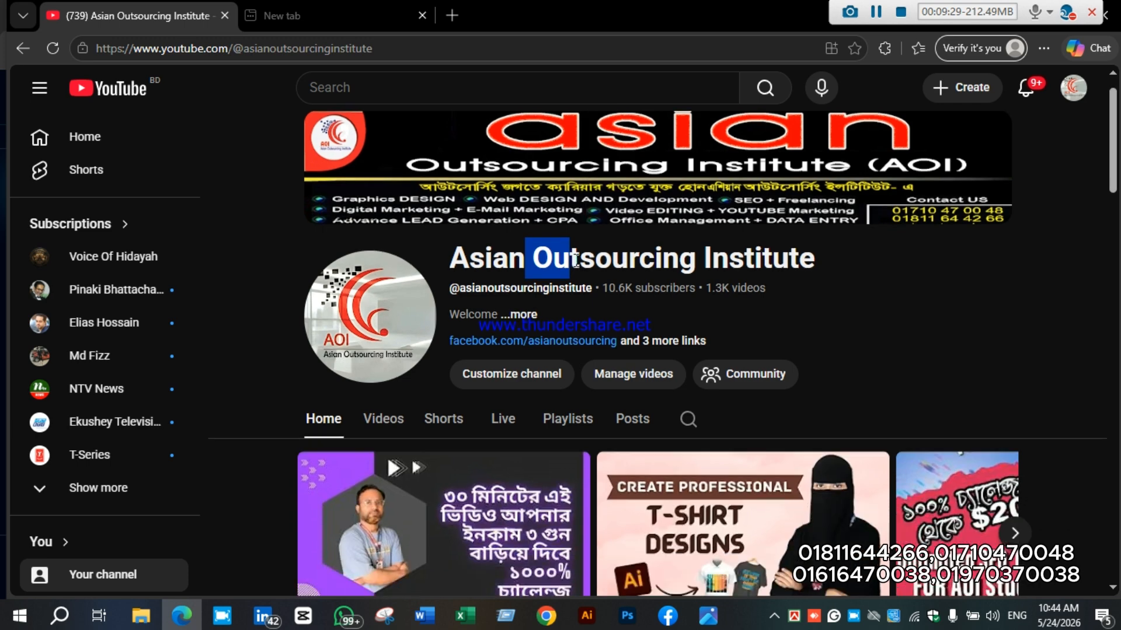
pyautogui.scroll(-1, 692, 279)
pyautogui.click(628, 216)
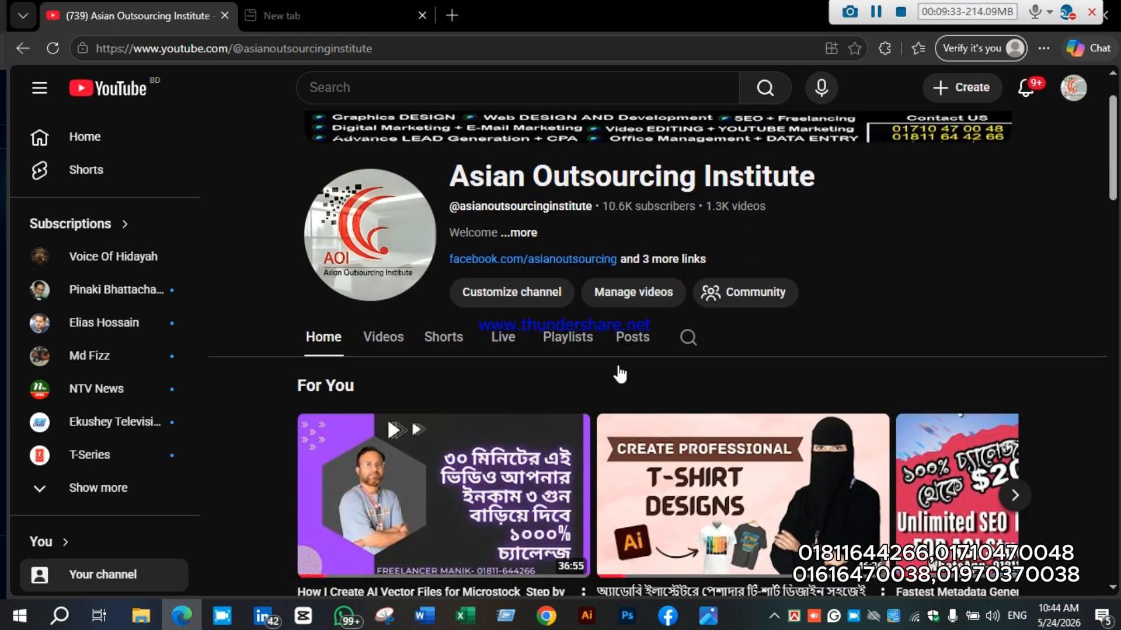
pyautogui.hotkey('alt', 'Tab')
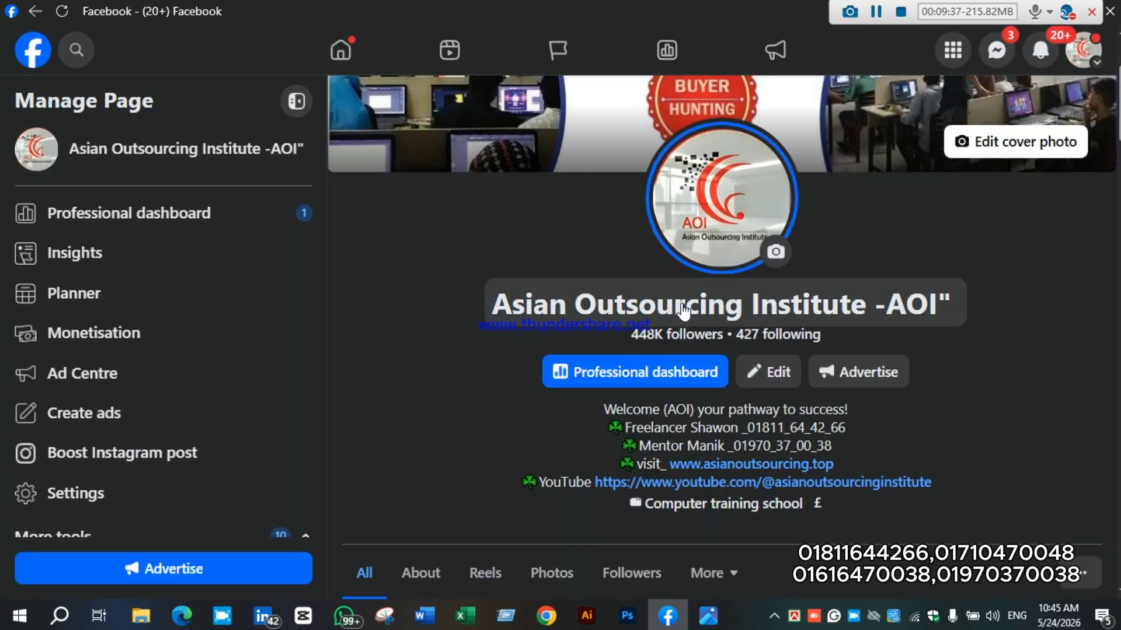
pyautogui.scroll(-7, 683, 313)
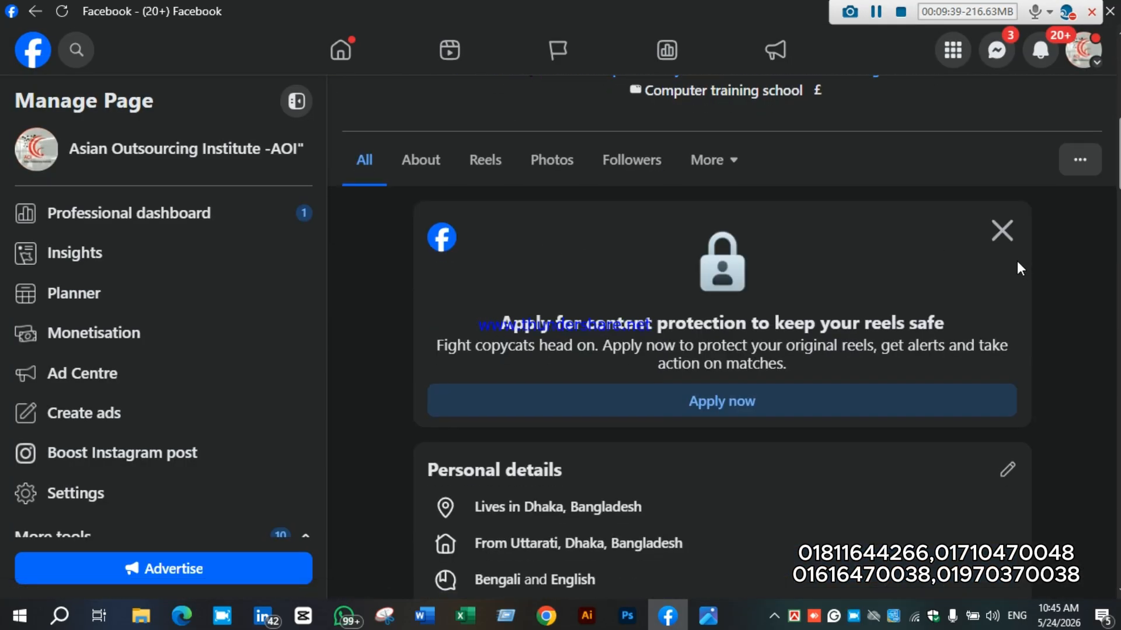